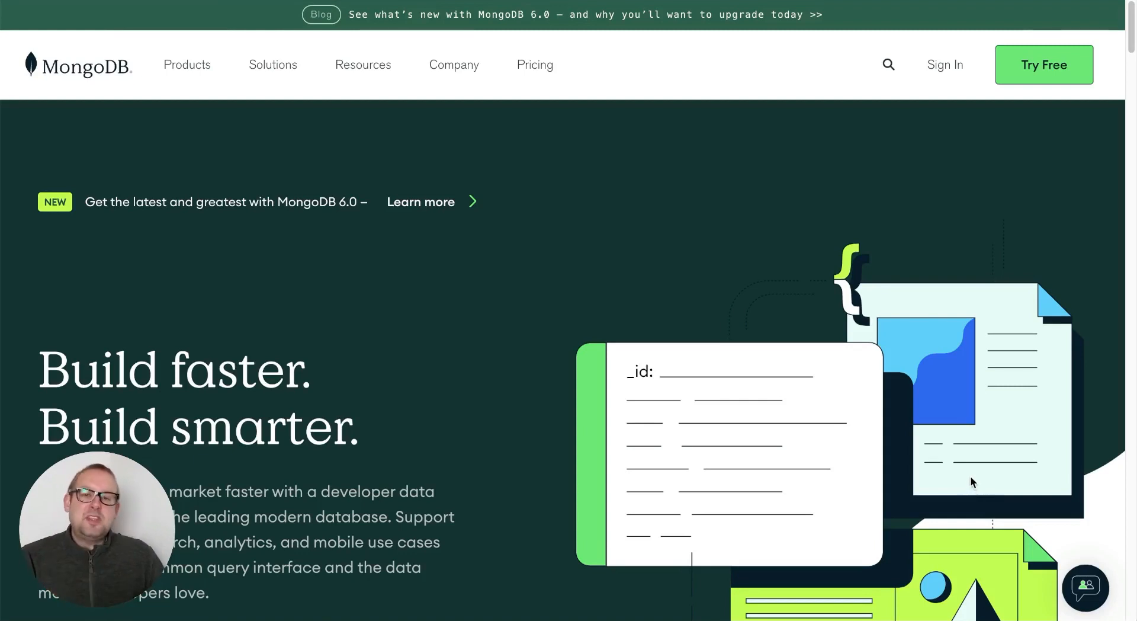
- Sign up for a free MongoDB Atlas account through Try Free and submit the registration form
click(1074, 67)
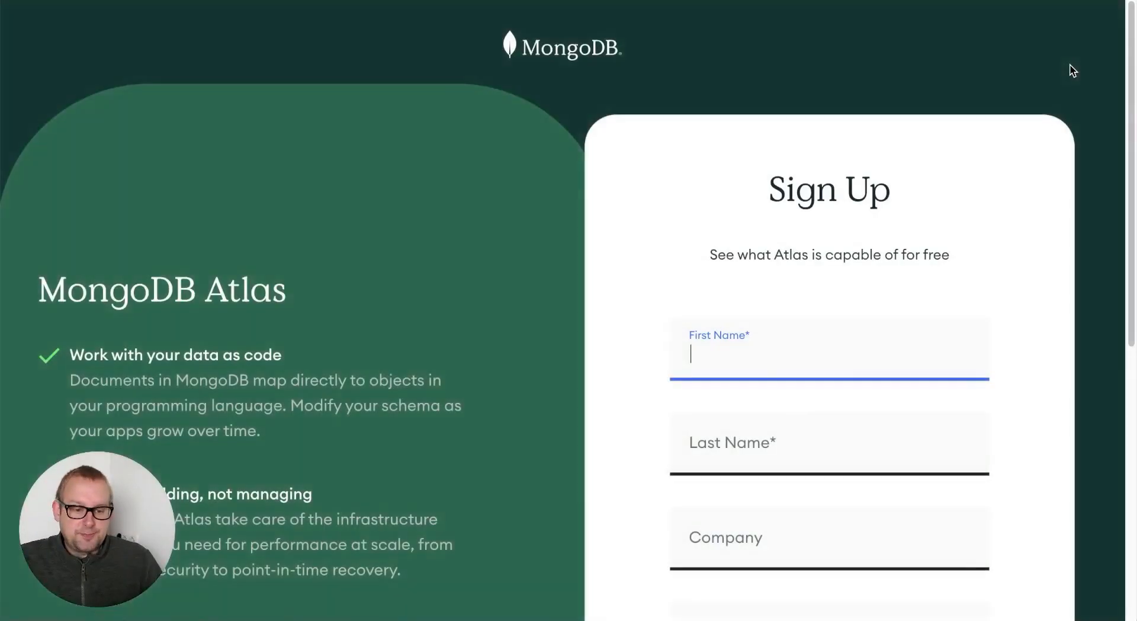
scroll(912, 285, down, 5)
scroll(900, 274, up, 2)
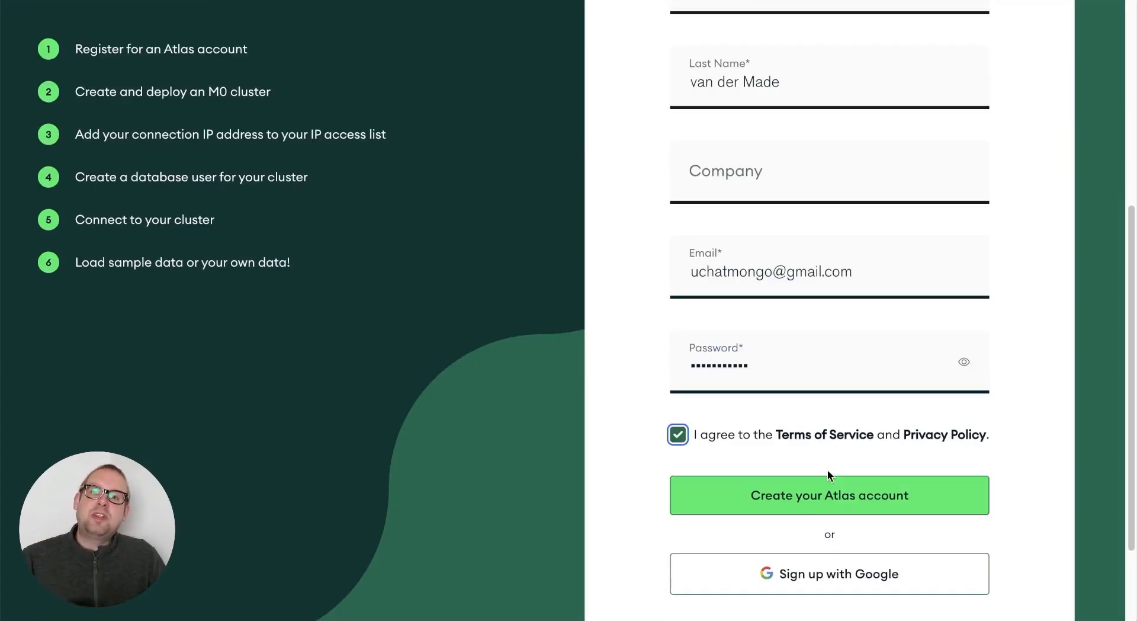
click(884, 494)
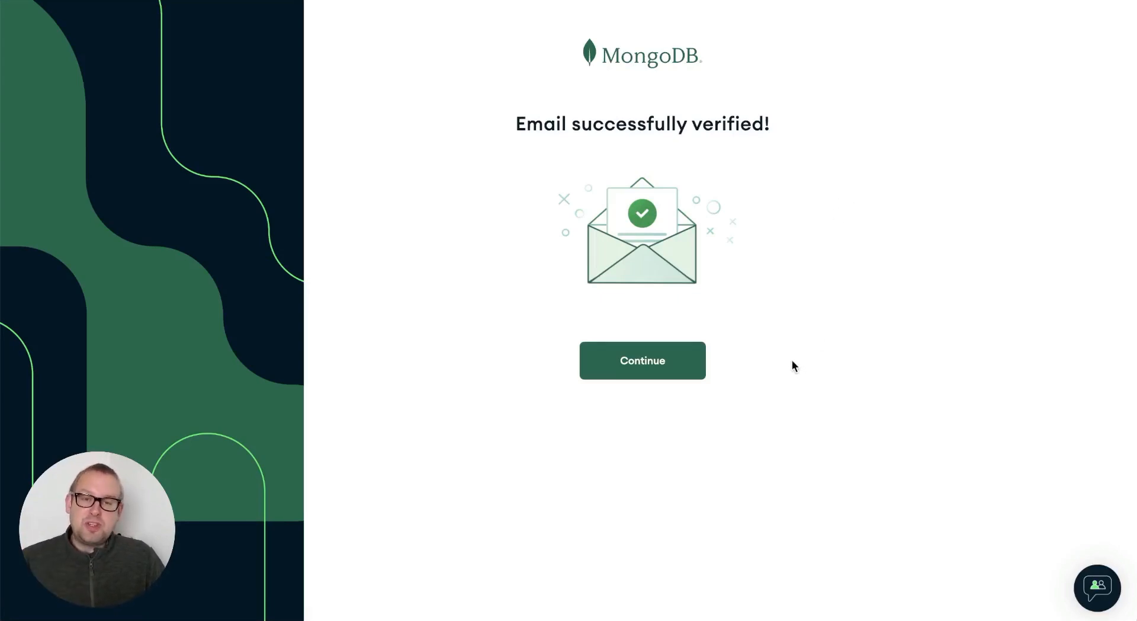
- Continue from the email-verified confirmation to the Deploy your database page
click(646, 369)
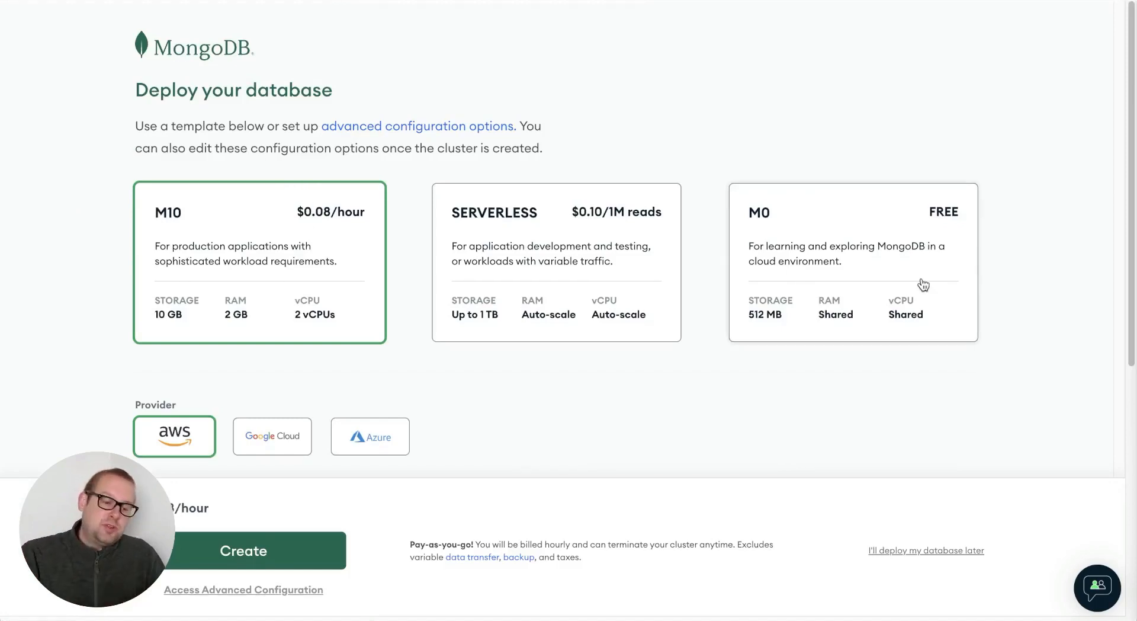
- Create an M0 FREE cluster on AWS N. Virginia, renaming Cluster0 to uchatmongodb
click(834, 215)
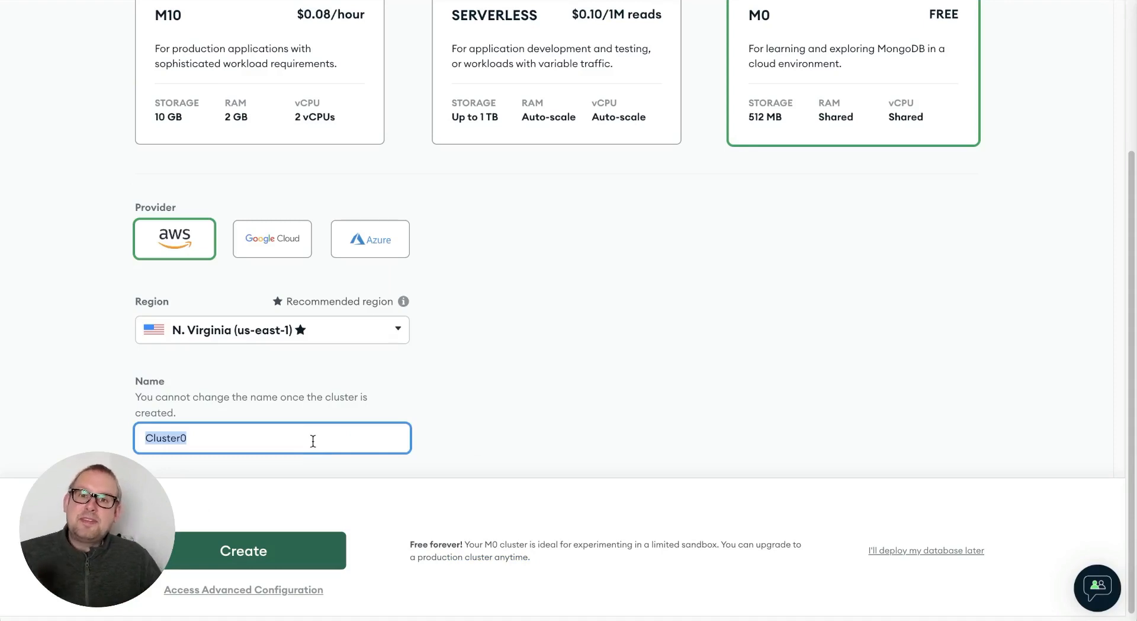
click(301, 435)
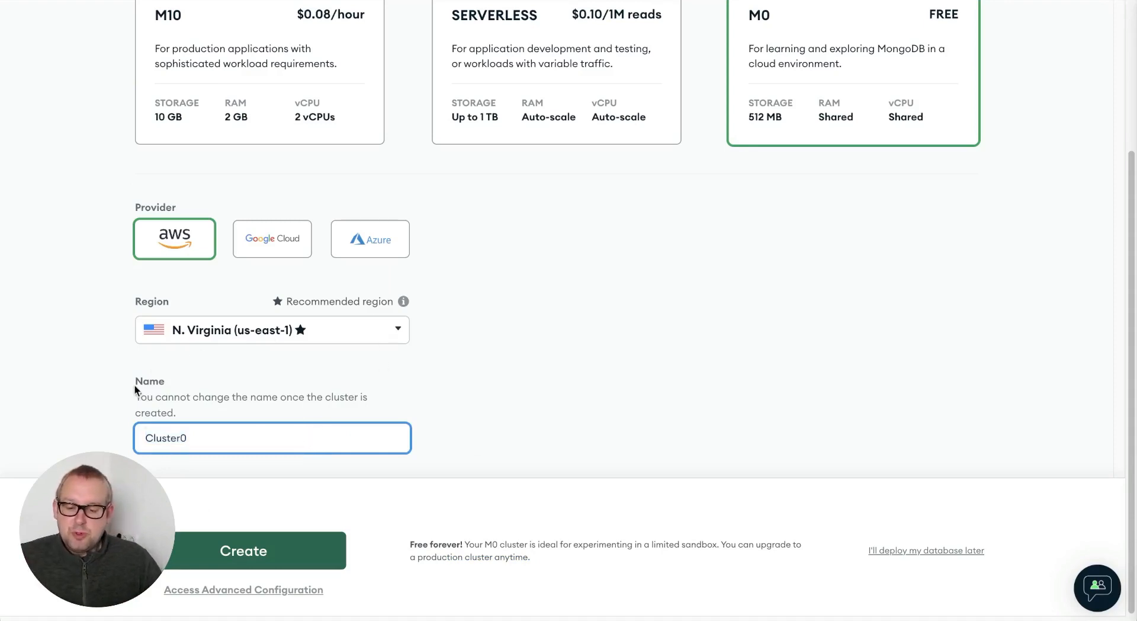
double_click(220, 446)
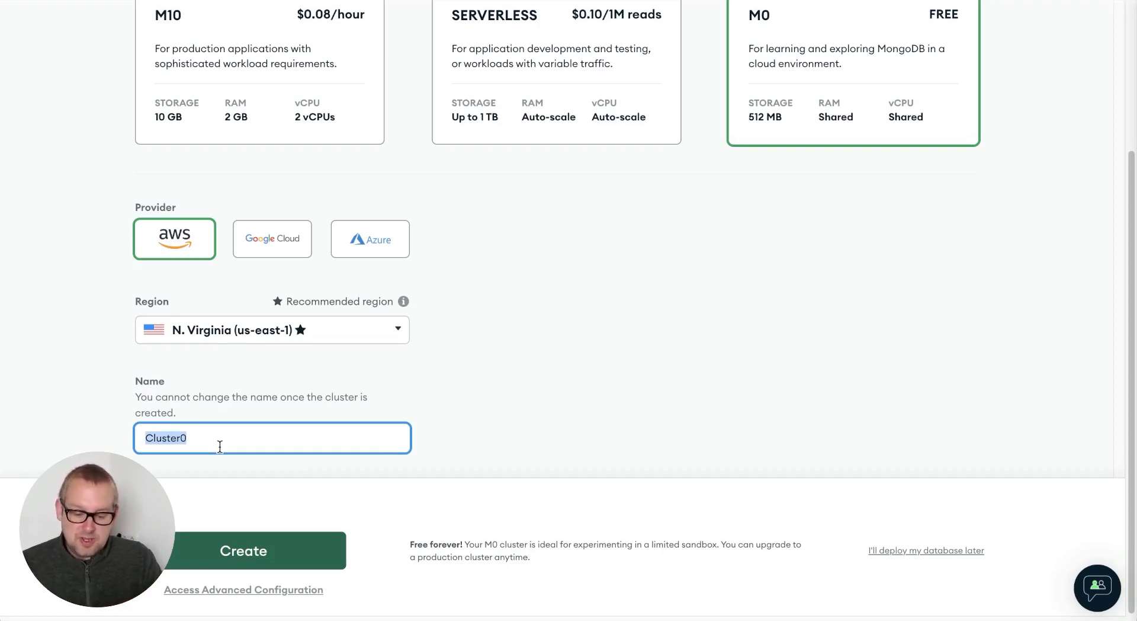
text(uchat)
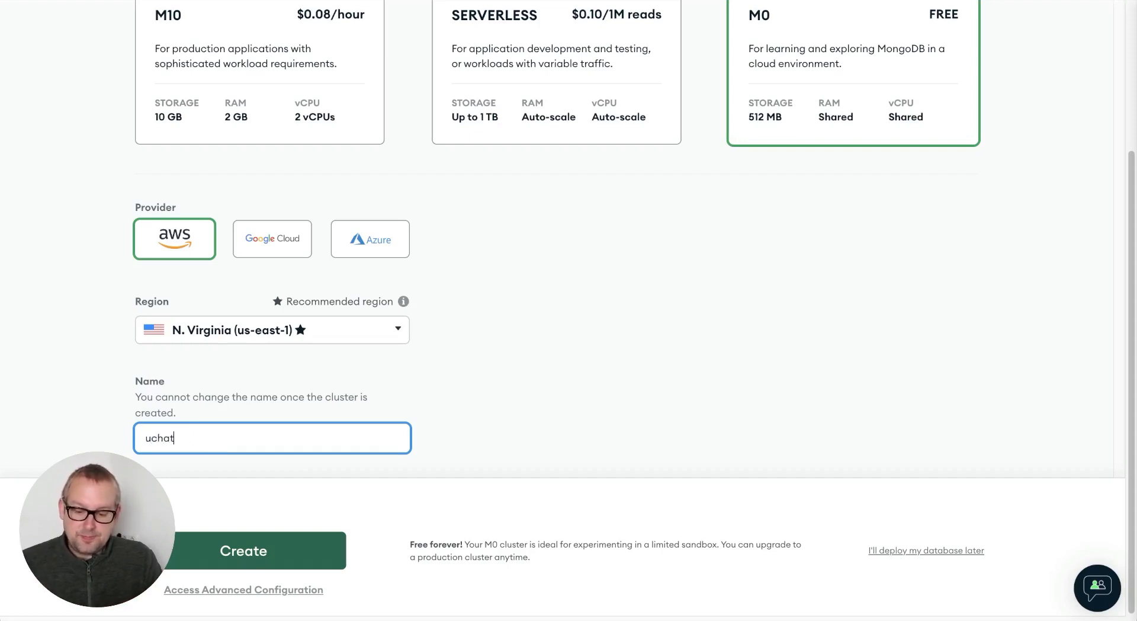
text(_mongo)
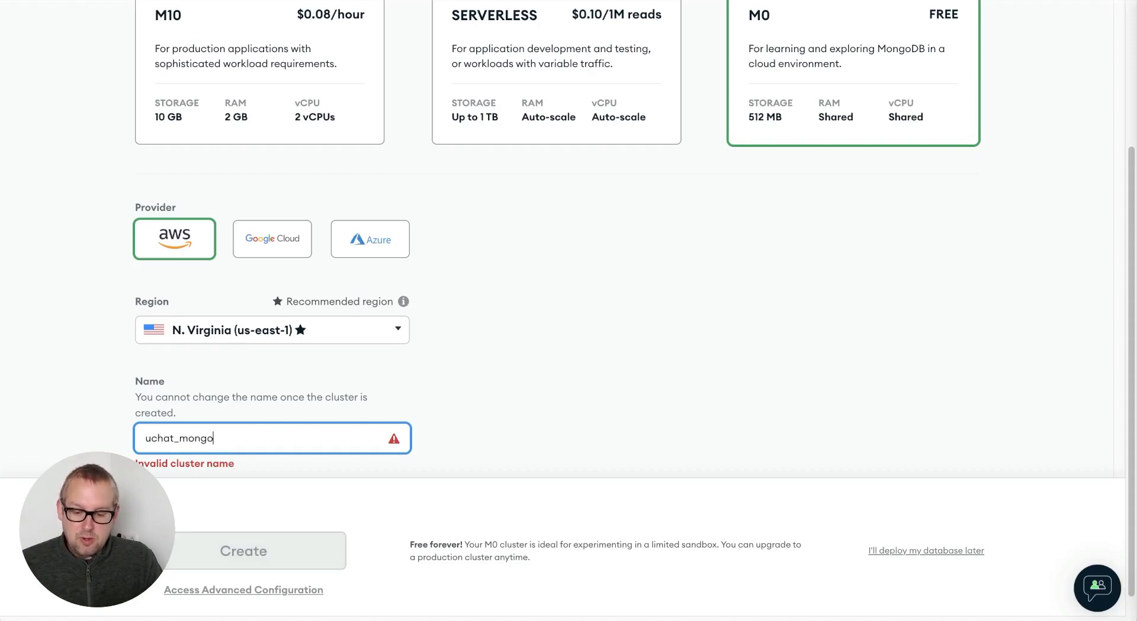
key(BackSpace)
key(BackSpace)
key(BackSpace)
key(BackSpace)
key(BackSpace)
key(BackSpace)
text(mo)
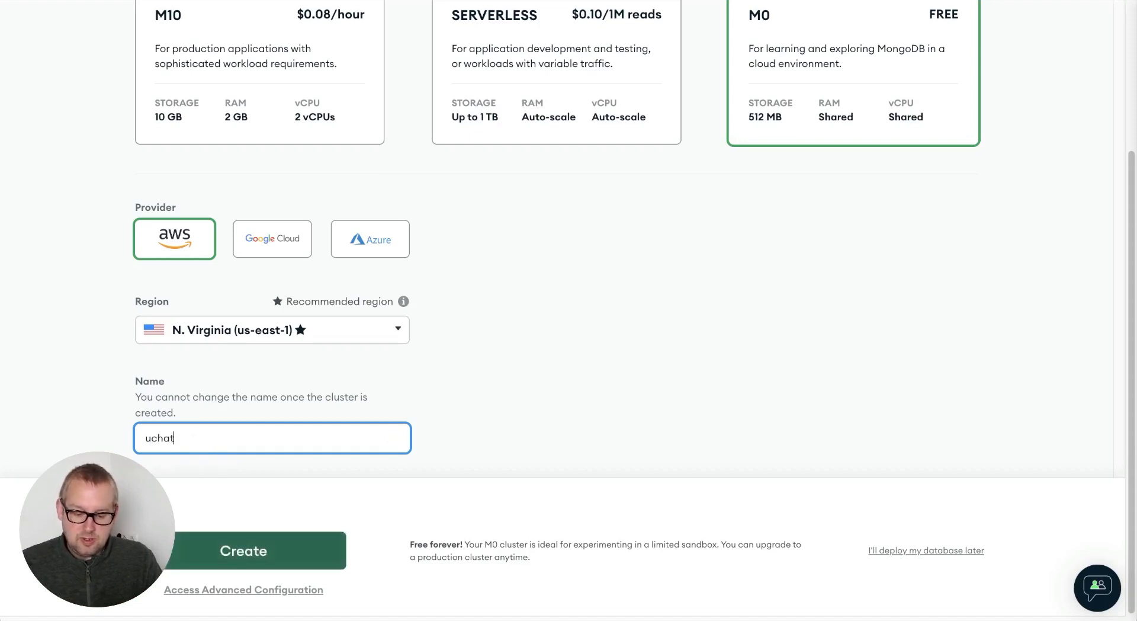
text(ngodb)
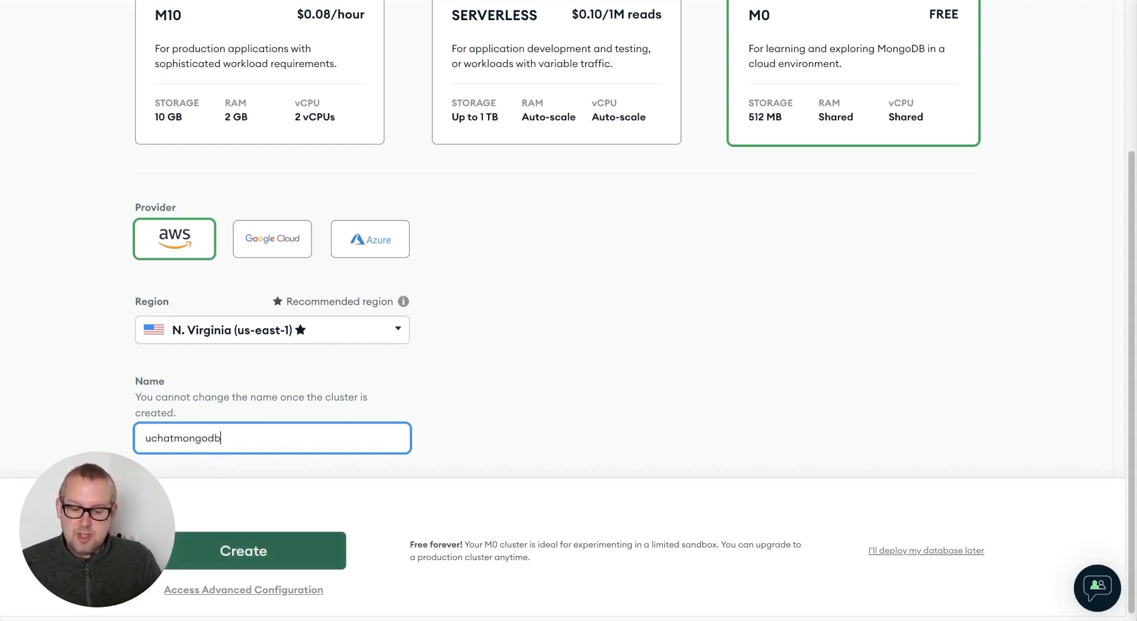
click(290, 557)
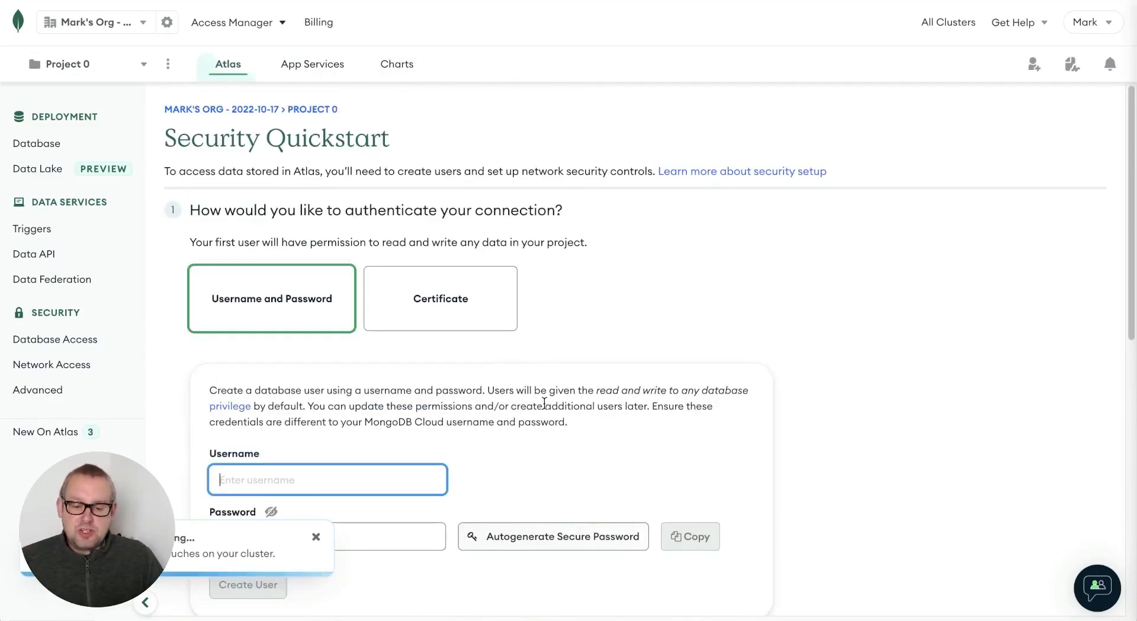
- Enter the database user's username and password, then scroll down to the IP Access List section
scroll(523, 285, down, 2)
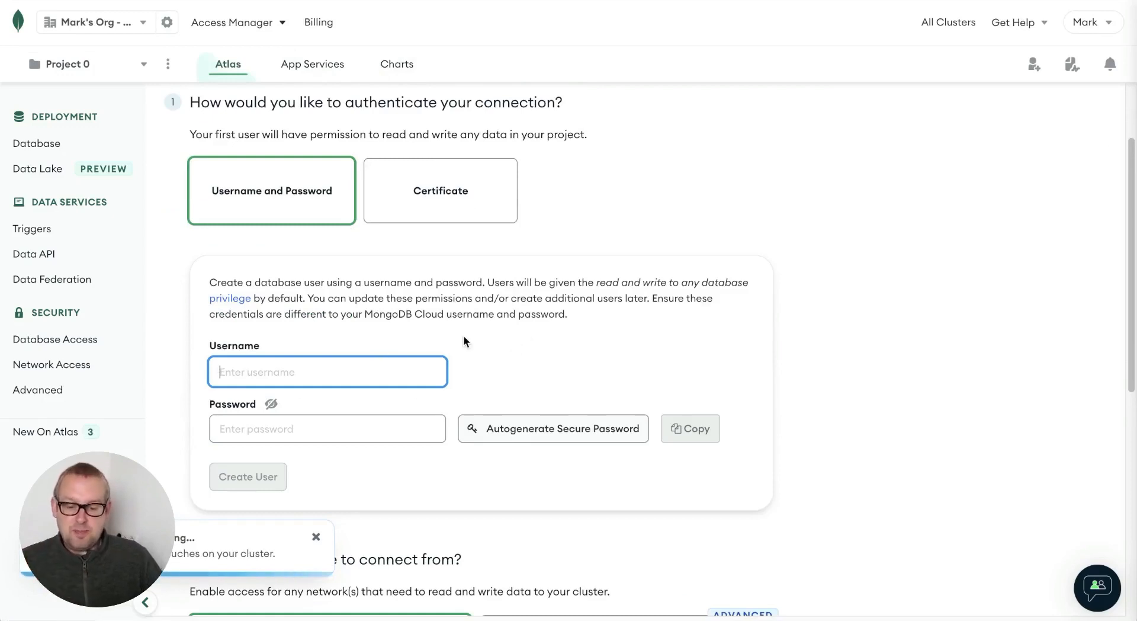
text(Mark)
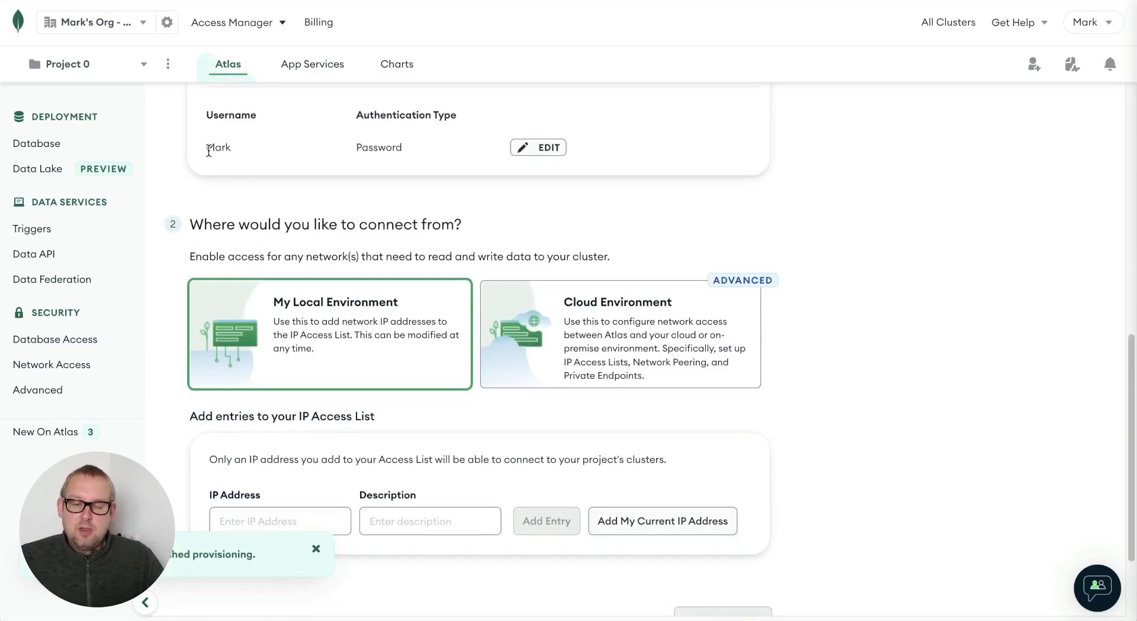
mouse_move(211, 153)
mouse_down()
mouse_move(259, 157)
mouse_move(229, 153)
mouse_up()
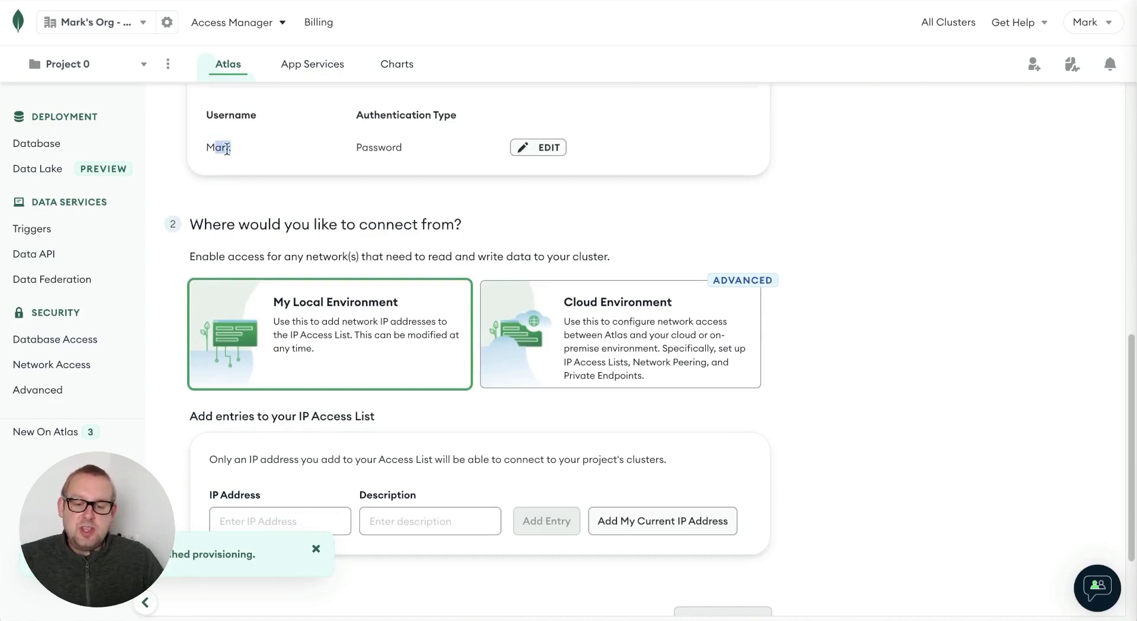
click(399, 144)
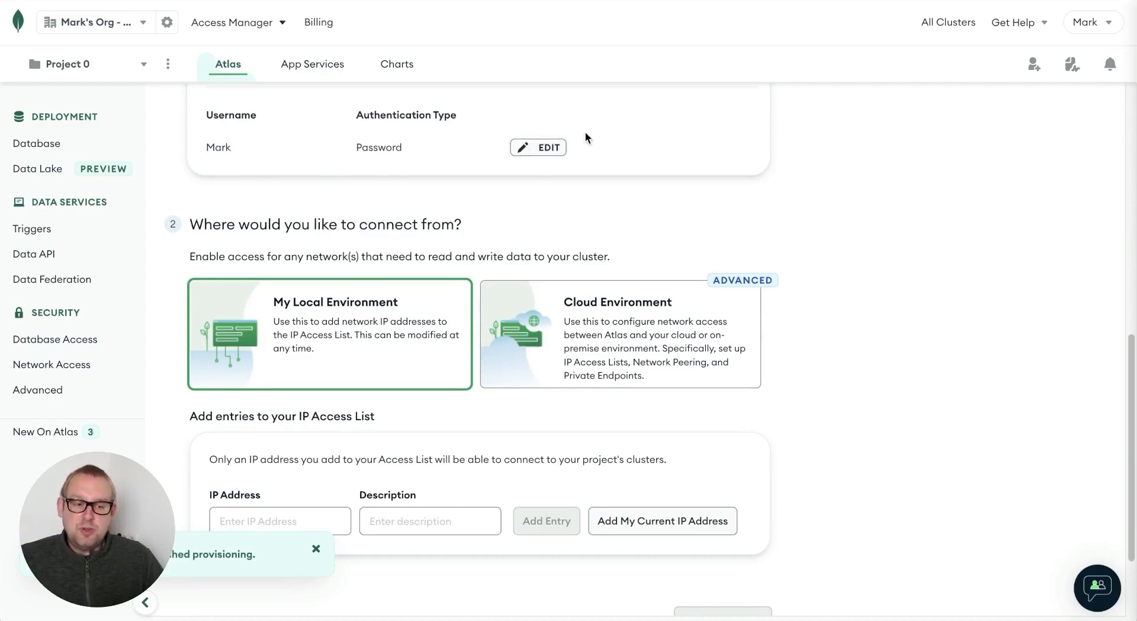
click(523, 146)
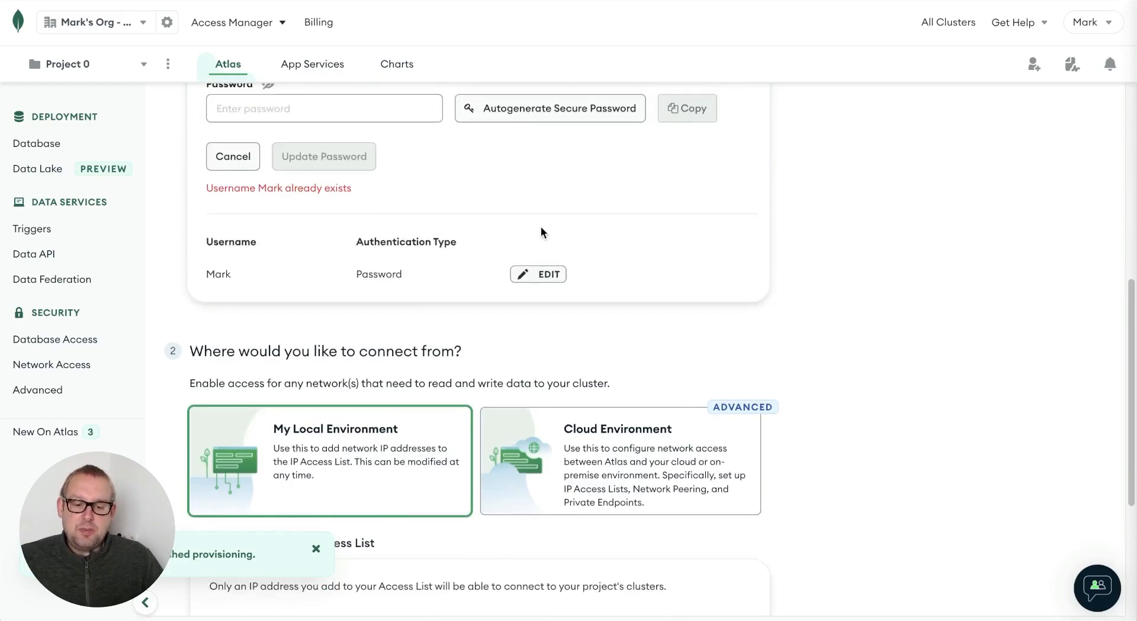
scroll(541, 231, down, 3)
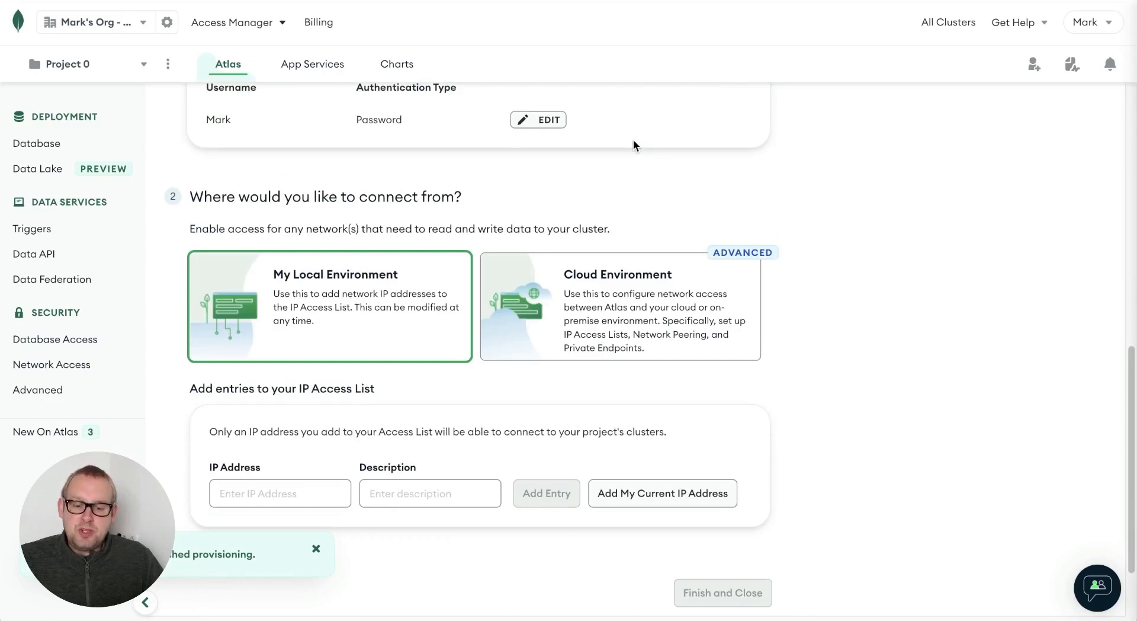
scroll(634, 139, down, 2)
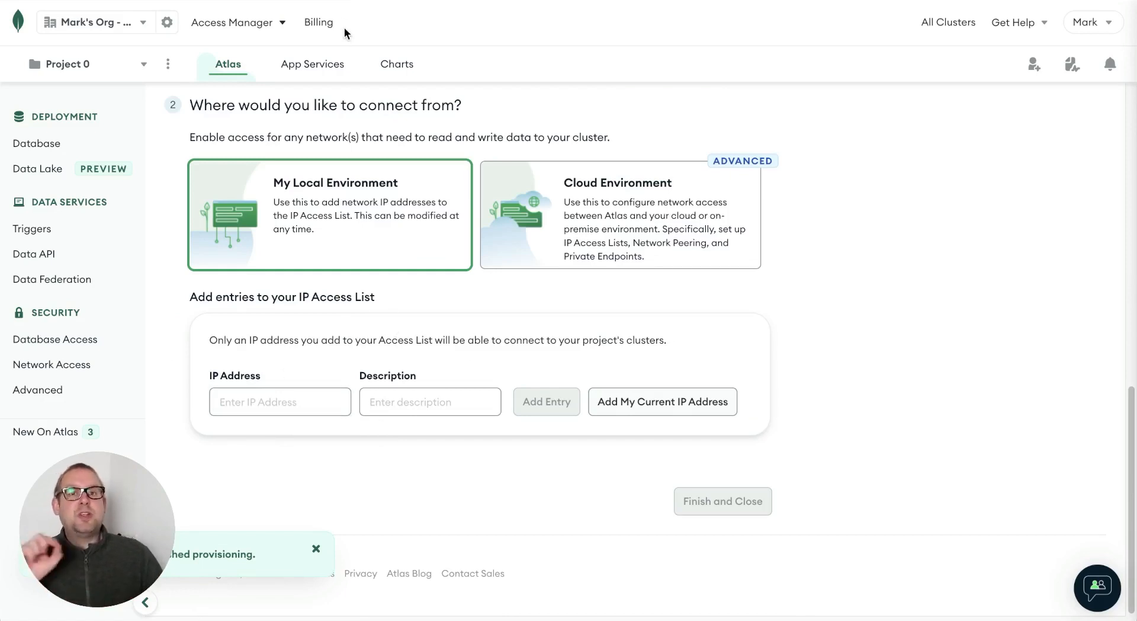
- Copy server IP 149.28.162.222 from the Confluence UChat whitelist page and return to Atlas
click(340, 0)
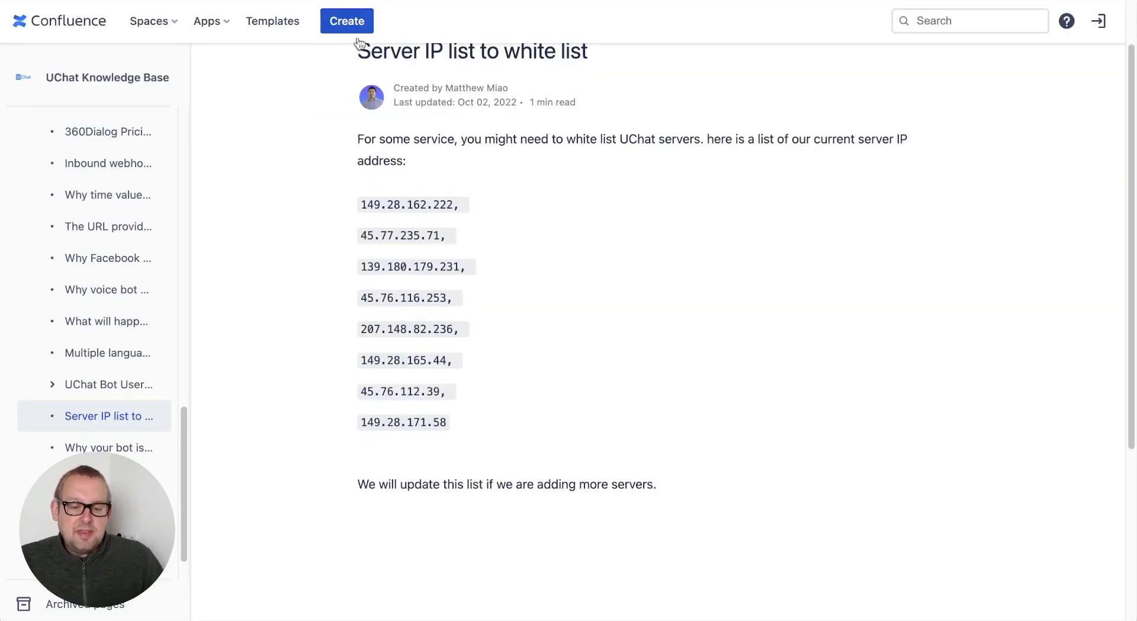
drag(356, 207, 486, 427)
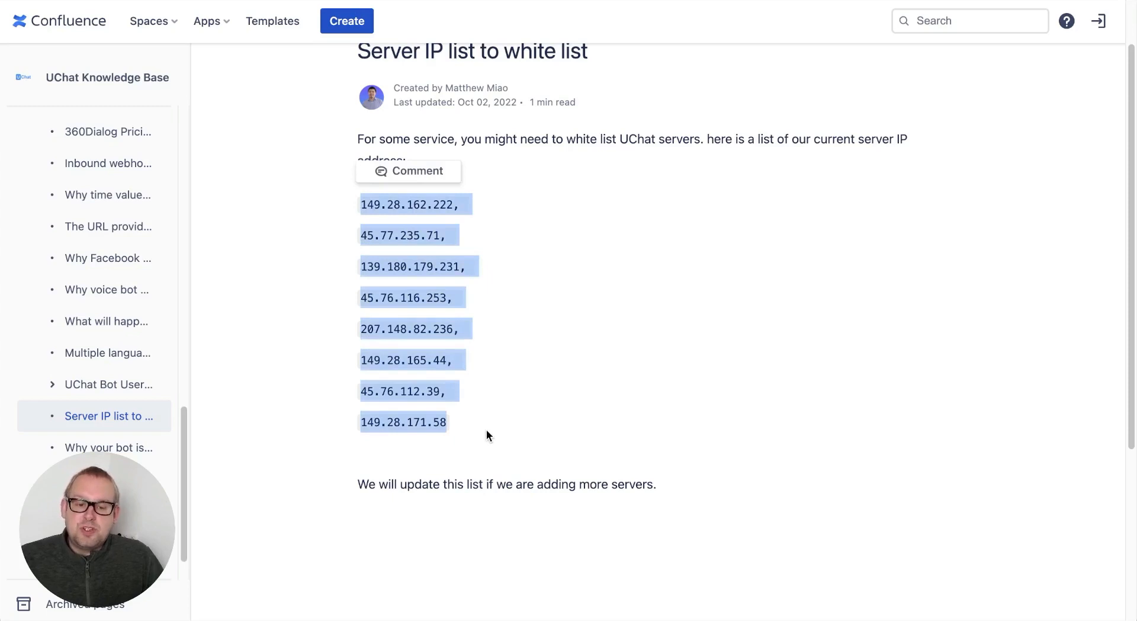
click(311, 263)
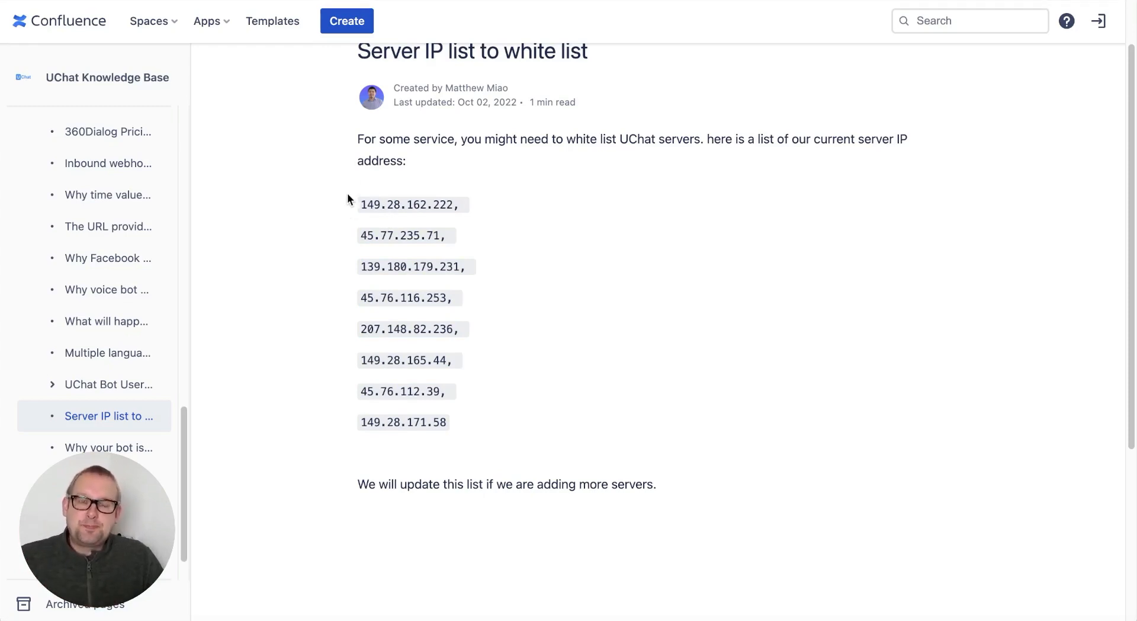
drag(347, 193, 492, 215)
click(492, 215)
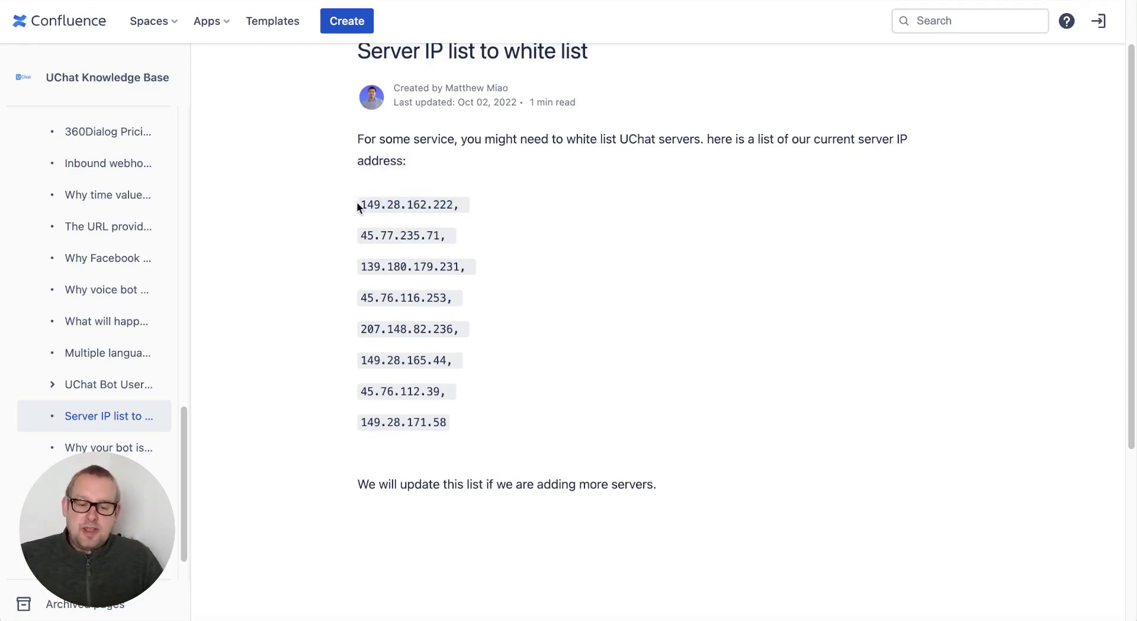
drag(357, 206, 453, 208)
key(ctrl+c)
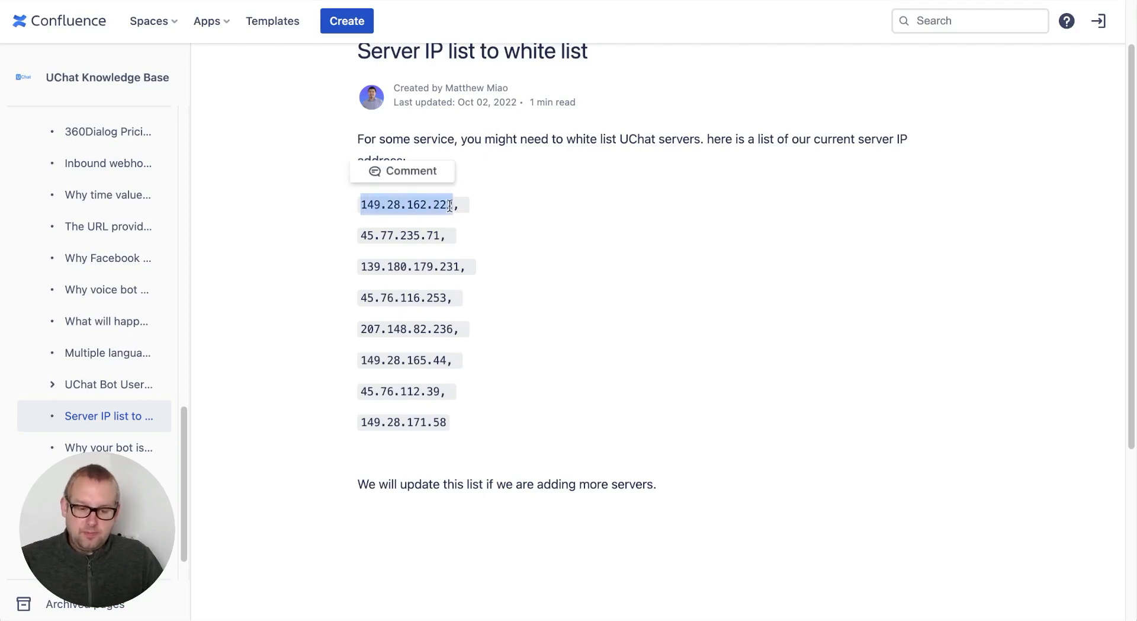
click(511, 1)
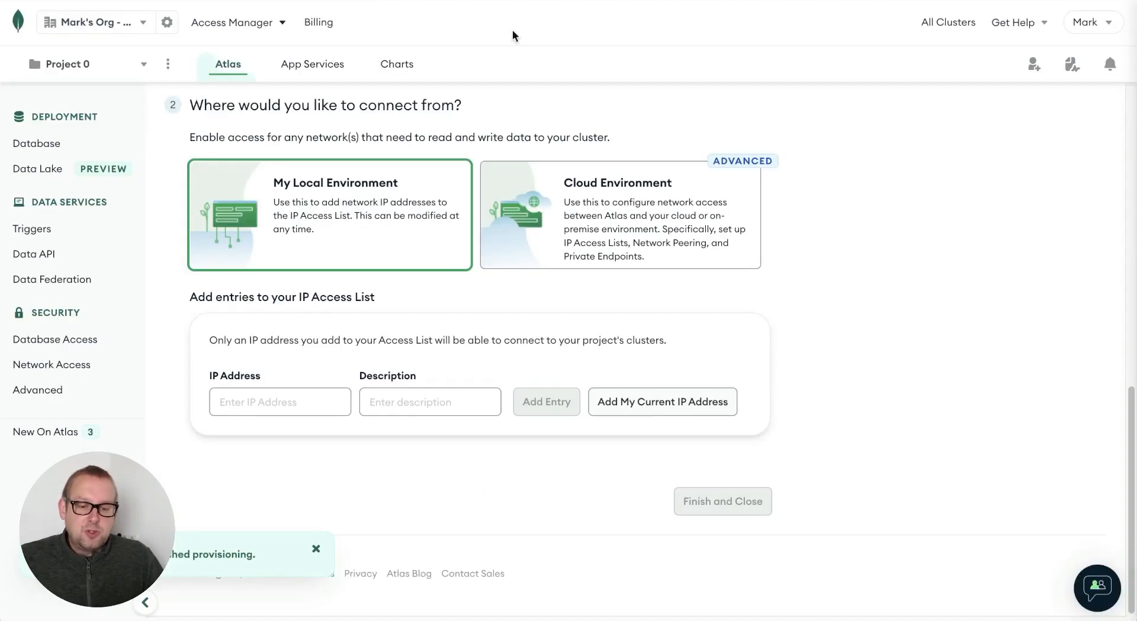
- Add the pasted IP 149.28.162.222 to the access list with description 'uchat server1'
click(279, 404)
key(ctrl+v)
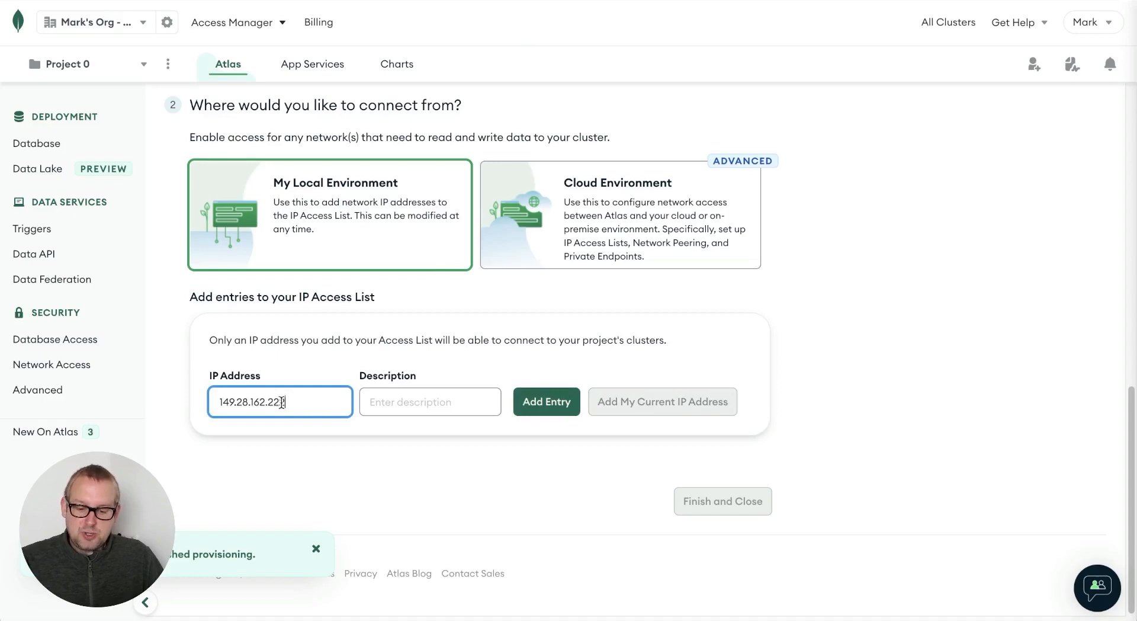
click(373, 402)
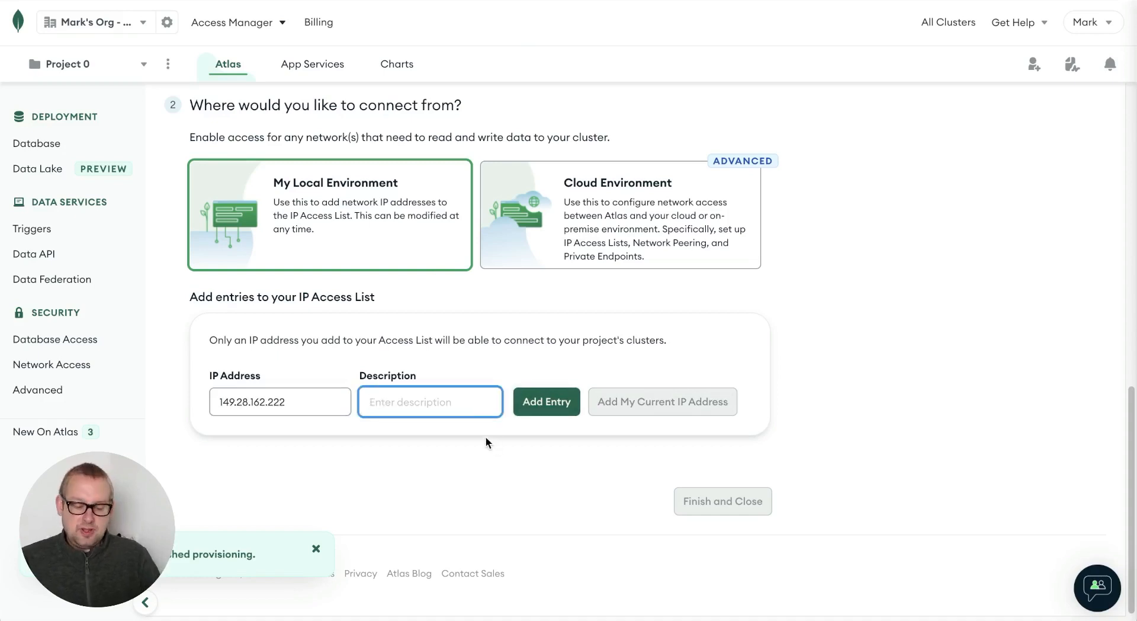
text(uchat serv)
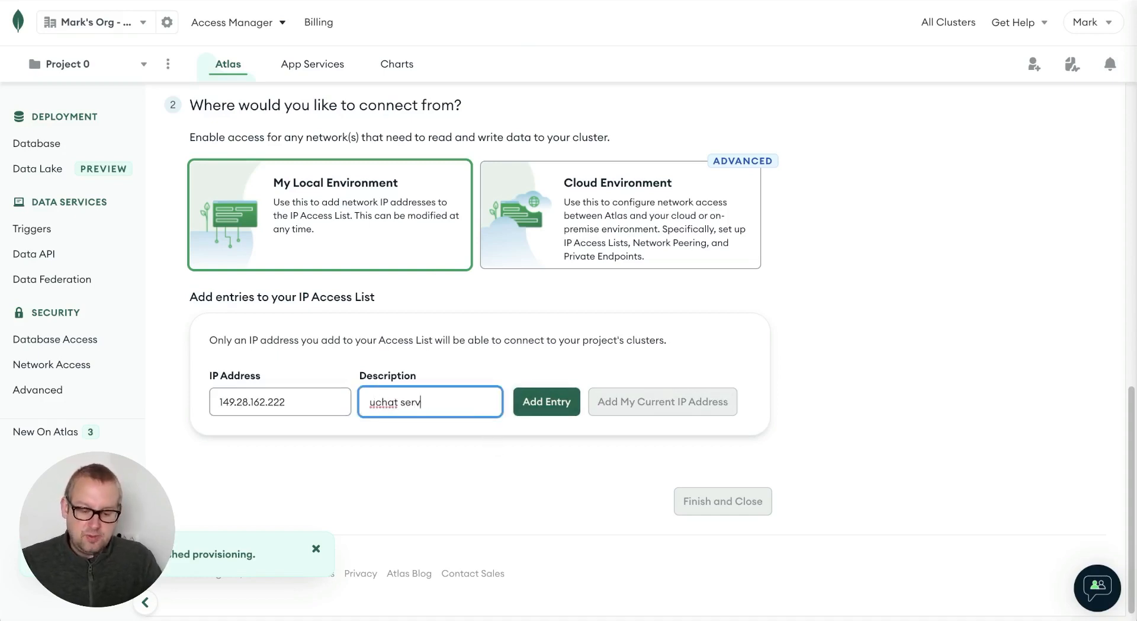
text(er1)
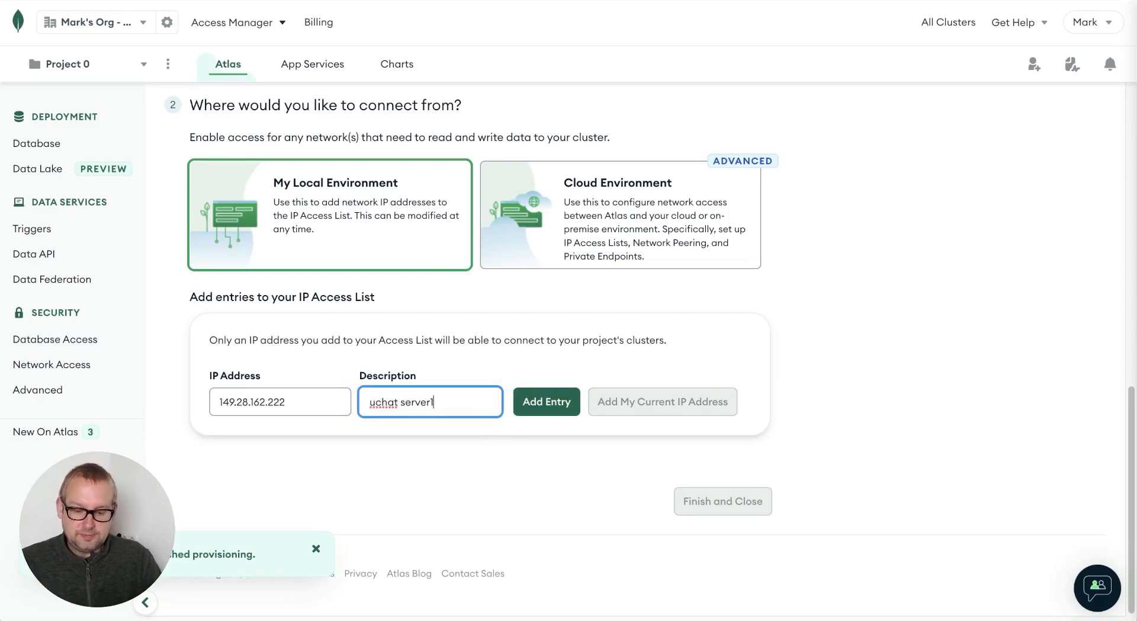
click(531, 408)
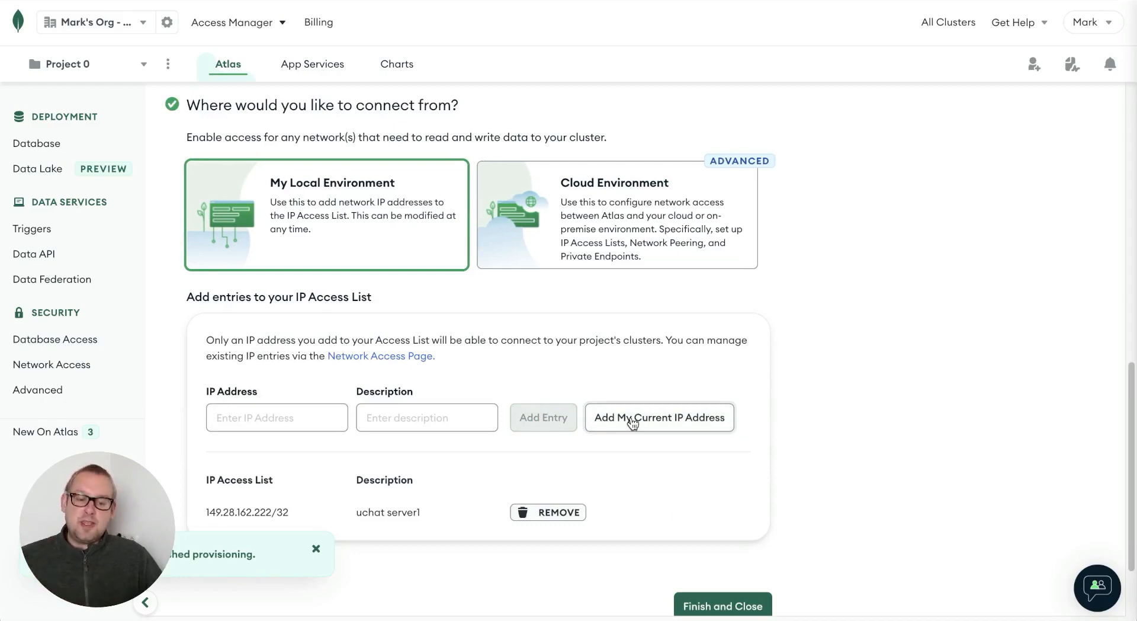
- Add this computer's current IP address to the list and finish the access-rules setup
click(632, 418)
scroll(631, 422, down, 1)
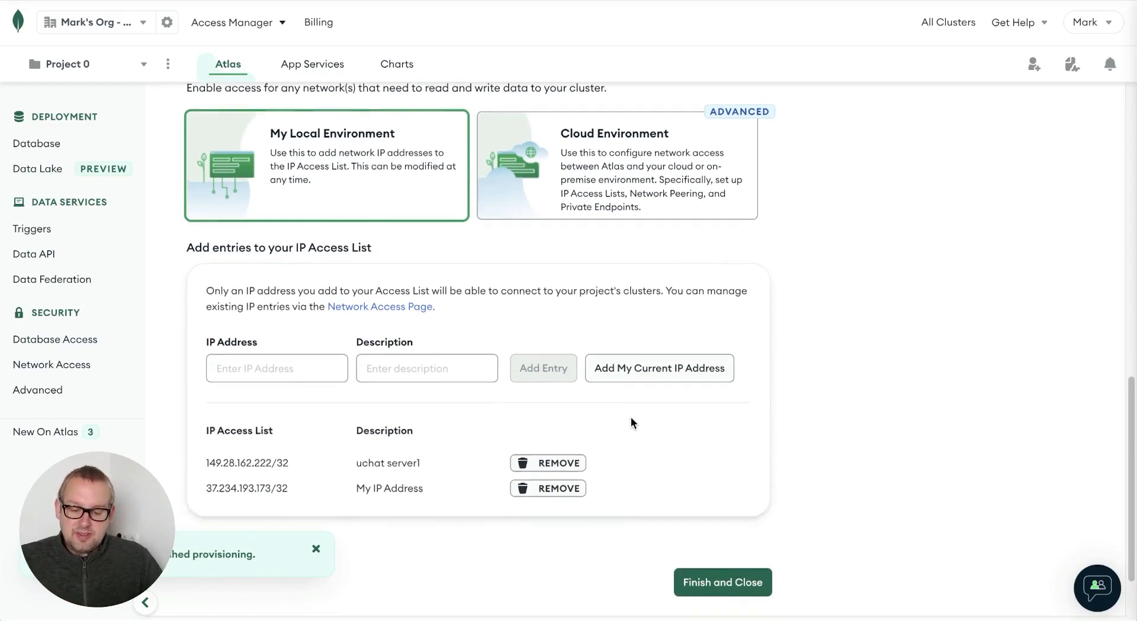
click(281, 367)
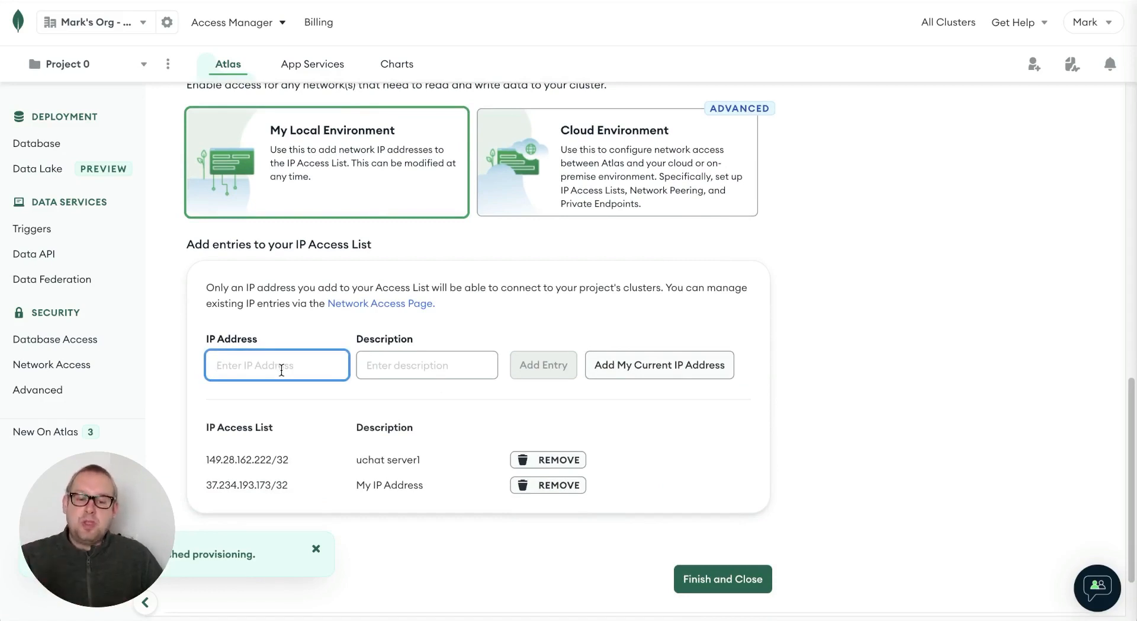
click(425, 355)
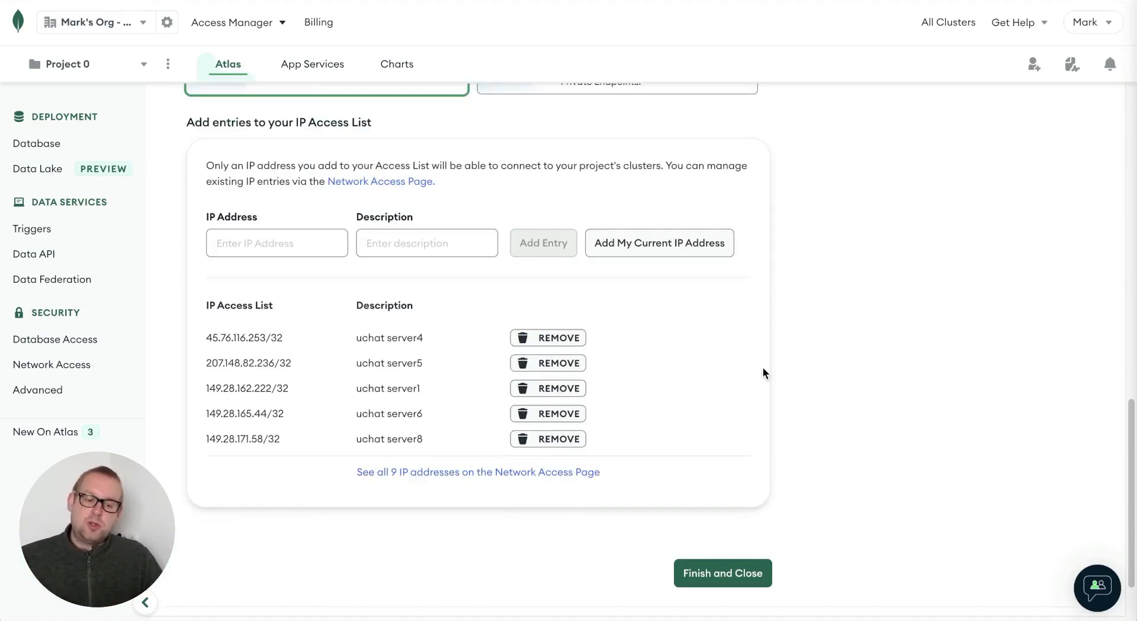
scroll(763, 368, down, 1)
scroll(762, 369, down, 1)
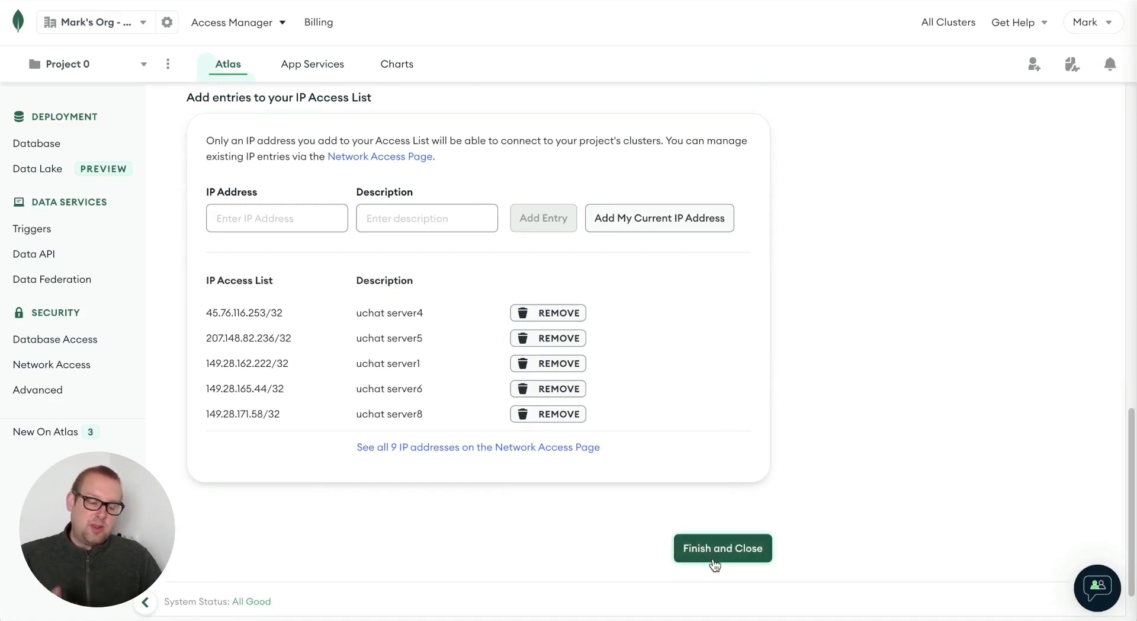
click(714, 552)
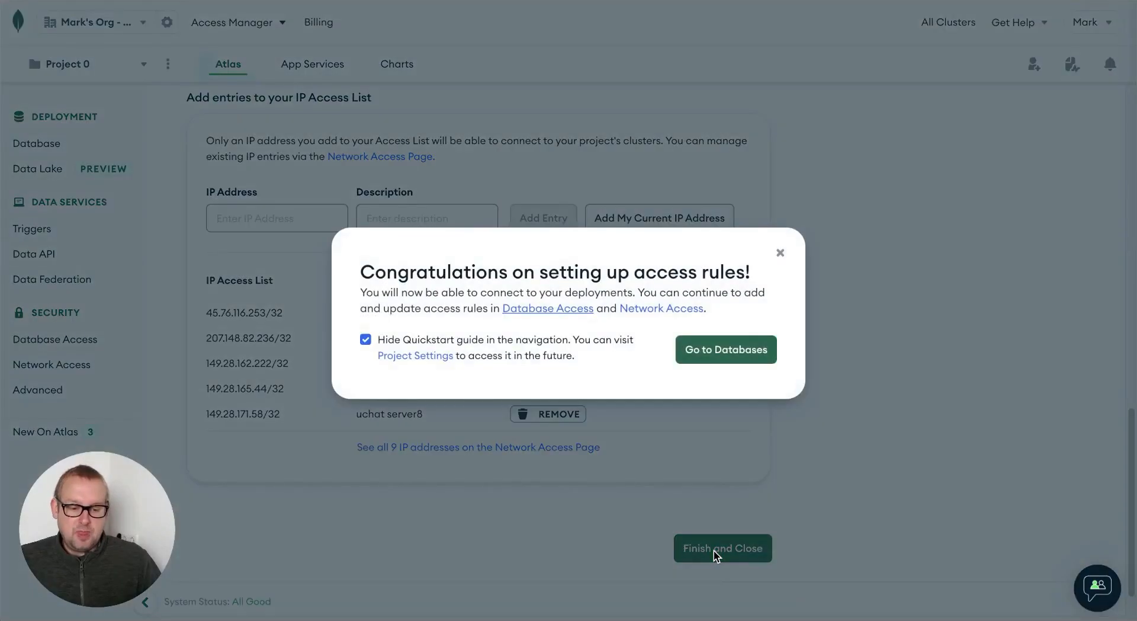
- Check that uchatmongodb has no collections yet, then open the cluster's Overview tab
click(755, 356)
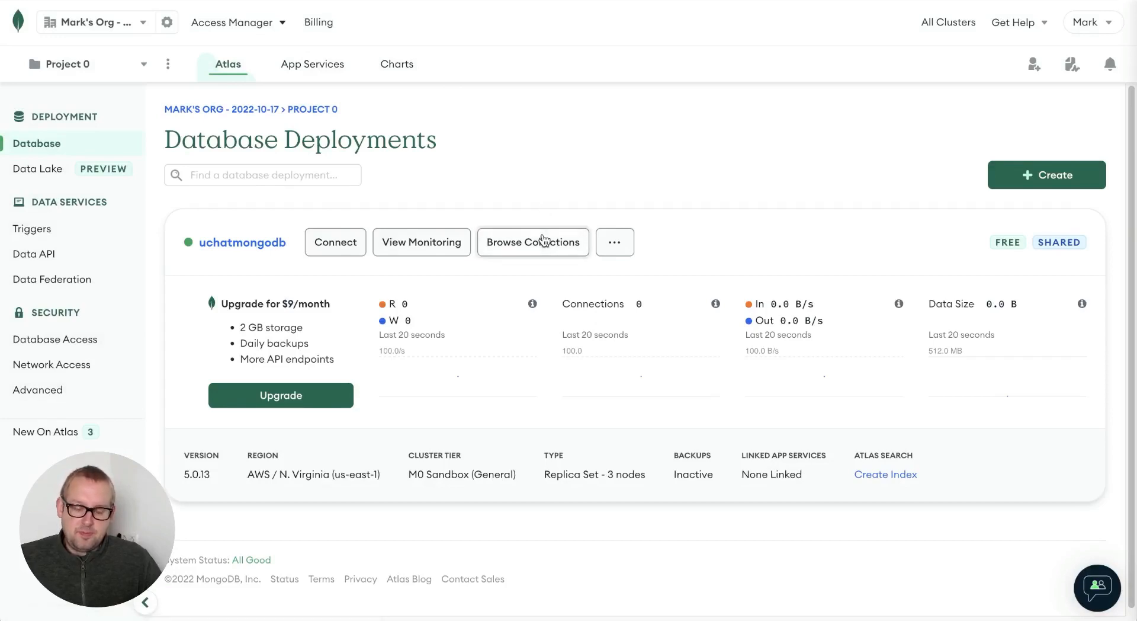
click(543, 241)
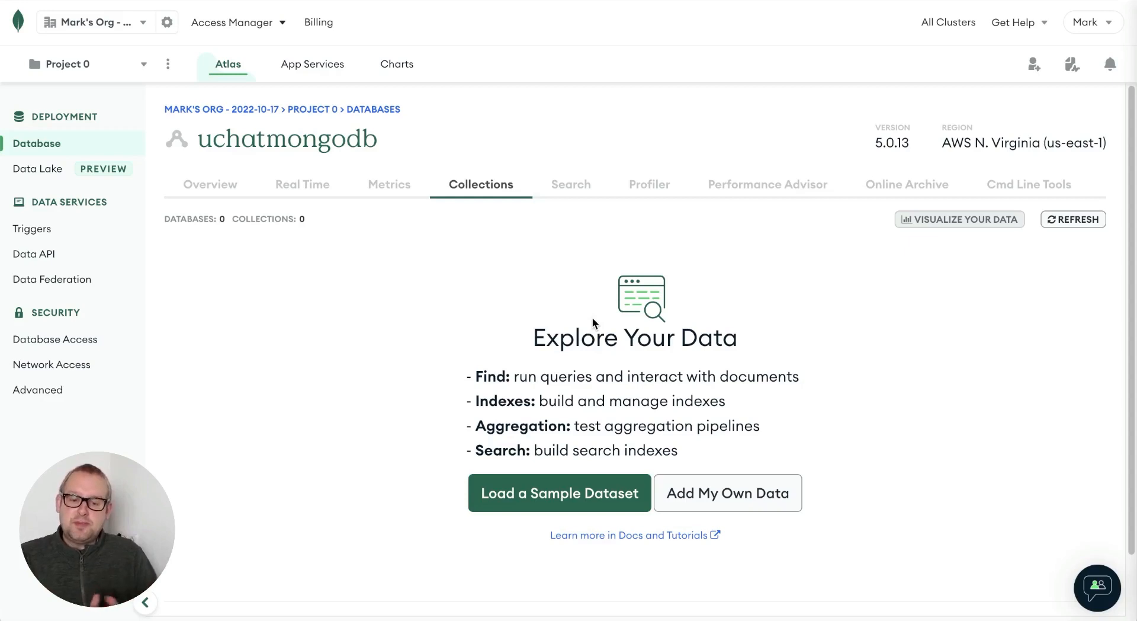
click(204, 186)
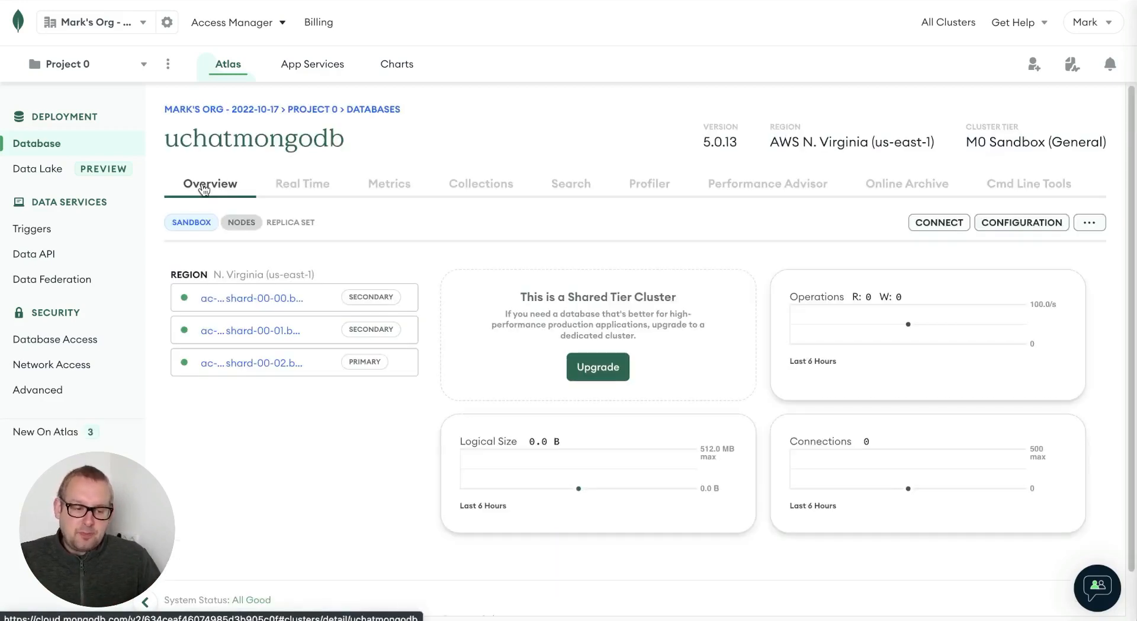
- Bring up the Node.js connection string for uchatmongodb via Connect your application
click(951, 230)
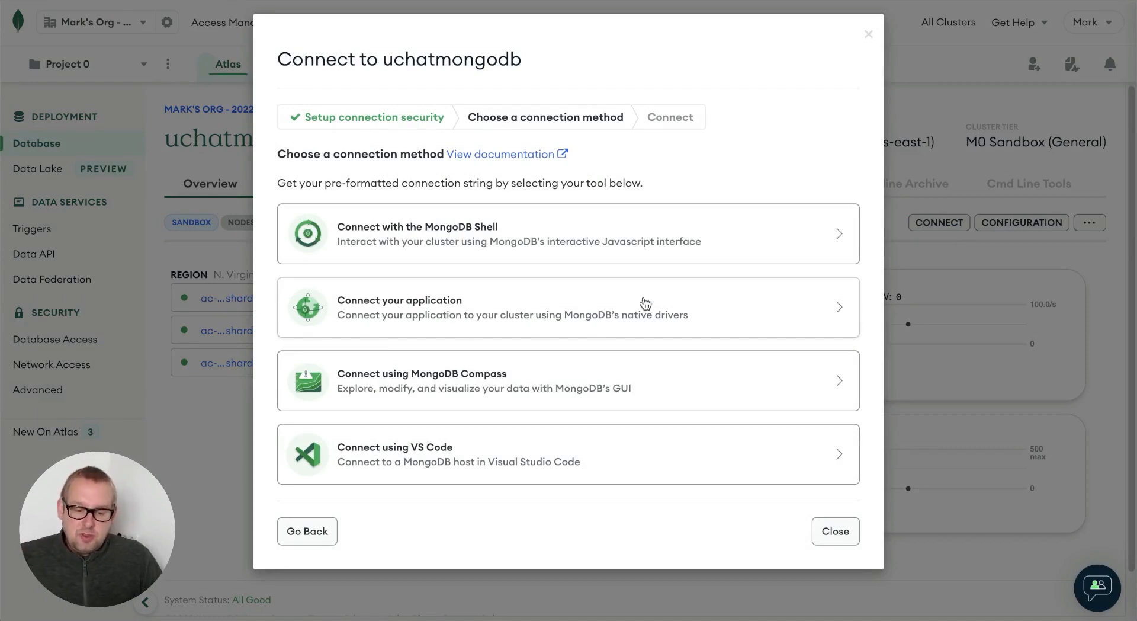
click(504, 310)
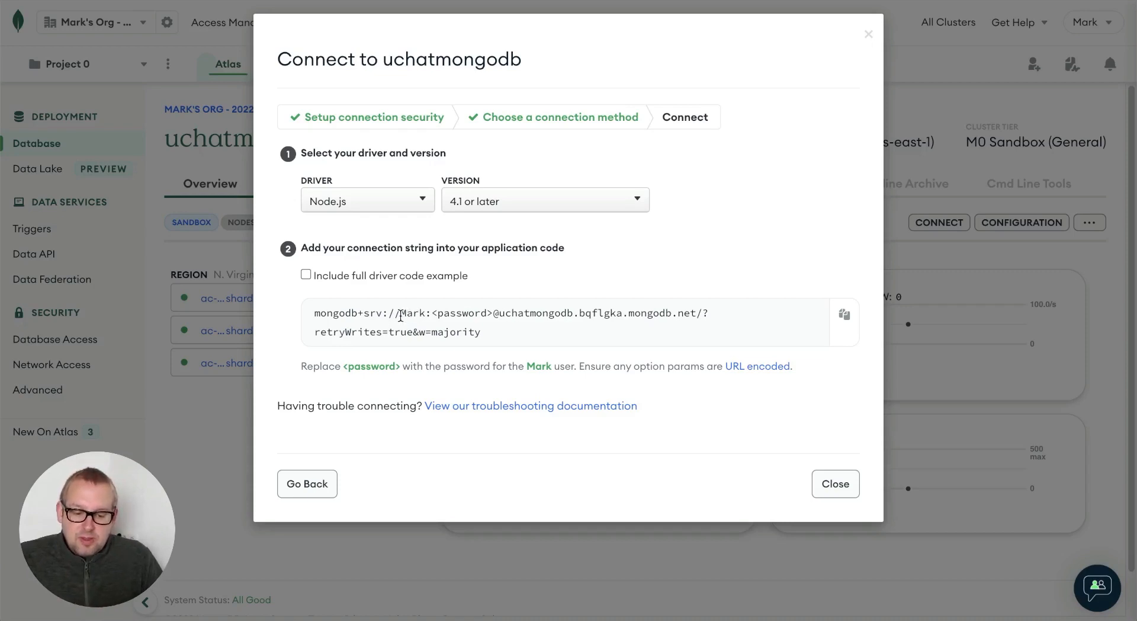
drag(400, 316, 430, 318)
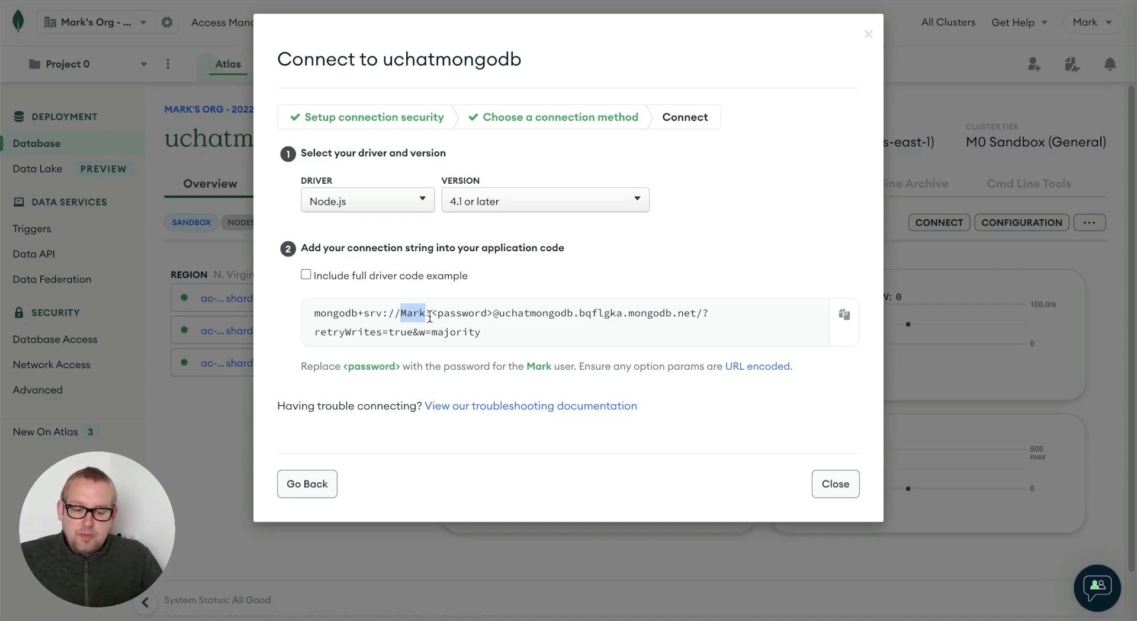
double_click(445, 317)
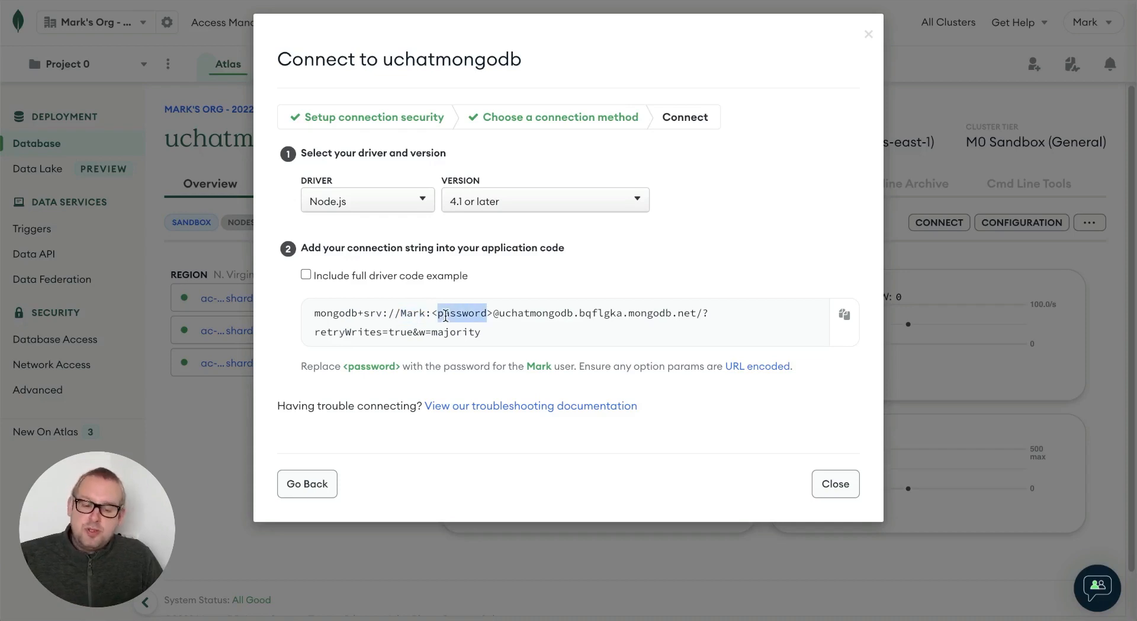
click(500, 313)
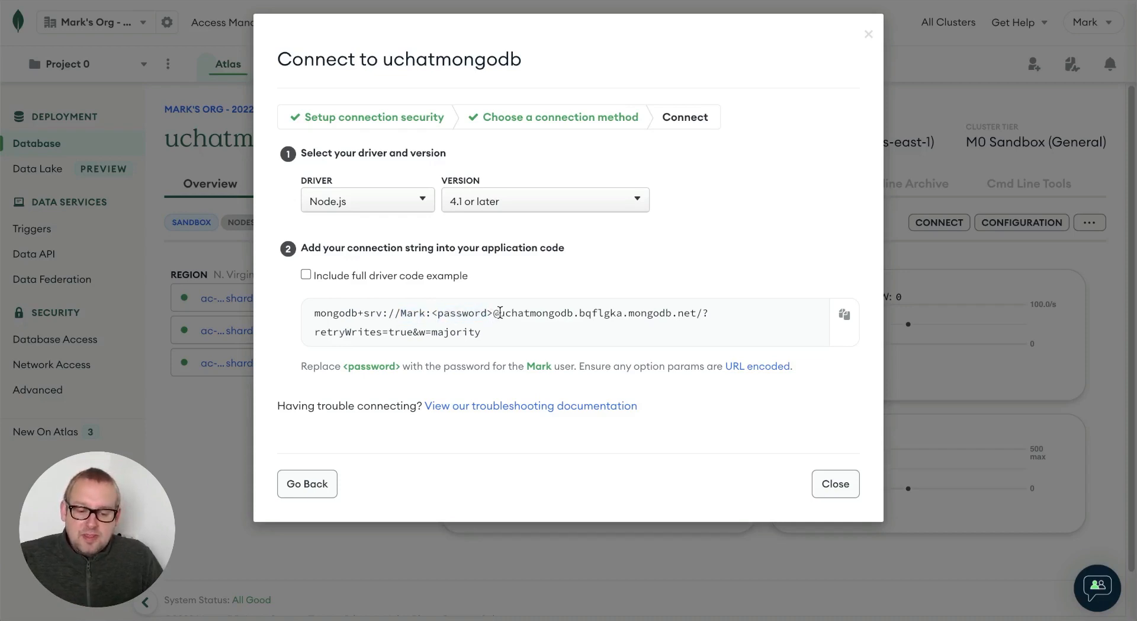
drag(500, 313, 572, 318)
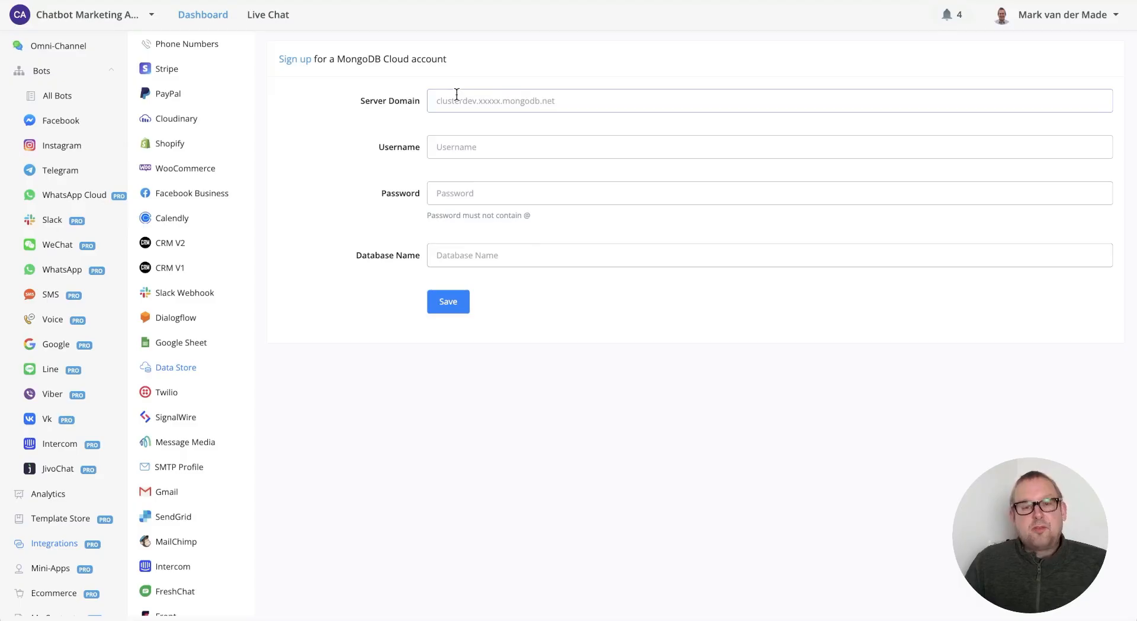
- Copy the host address uchatmongodb.bqflgka.mongodb.net from the connection string
click(456, 94)
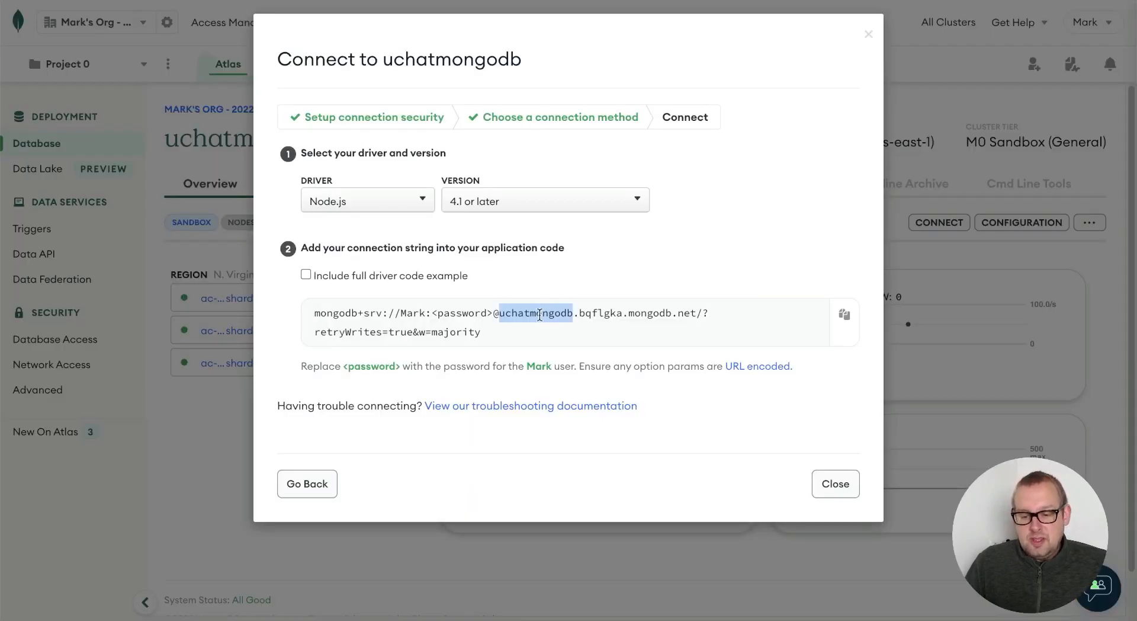
click(499, 313)
drag(503, 313, 697, 305)
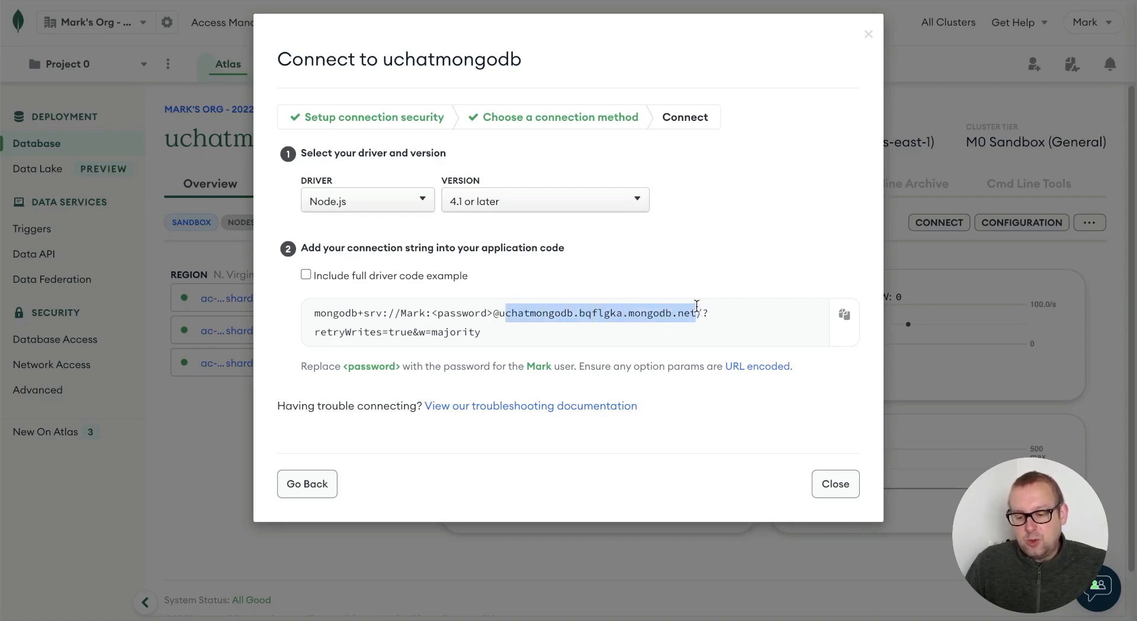
right_click(586, 308)
click(604, 343)
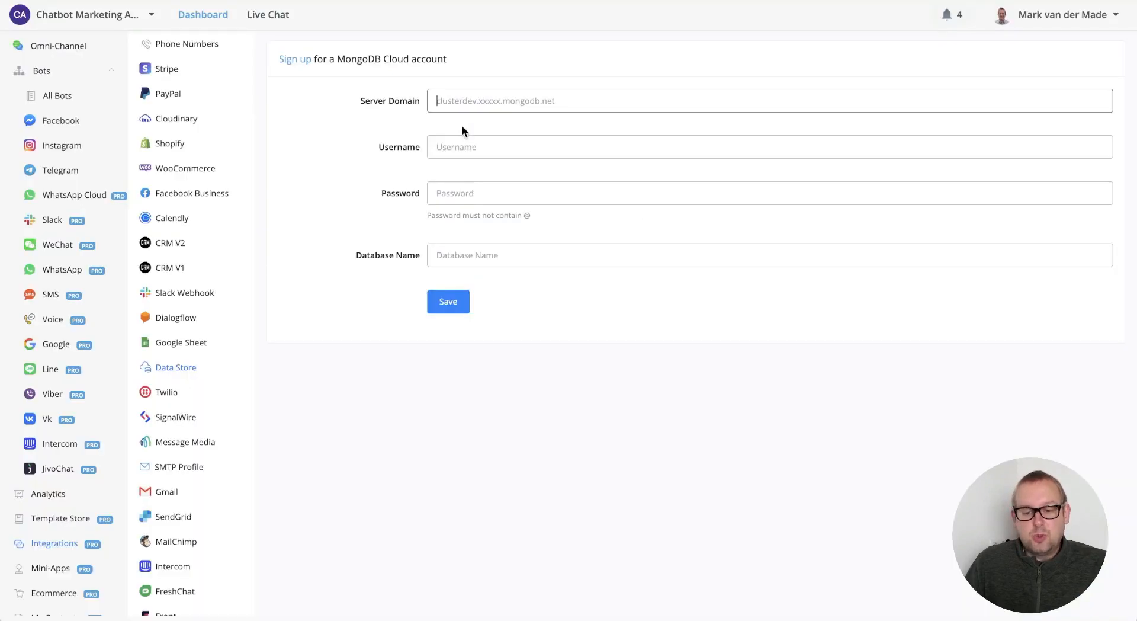
- Paste the host as Server Domain and enter the database username and password in UChat's data store
right_click(477, 102)
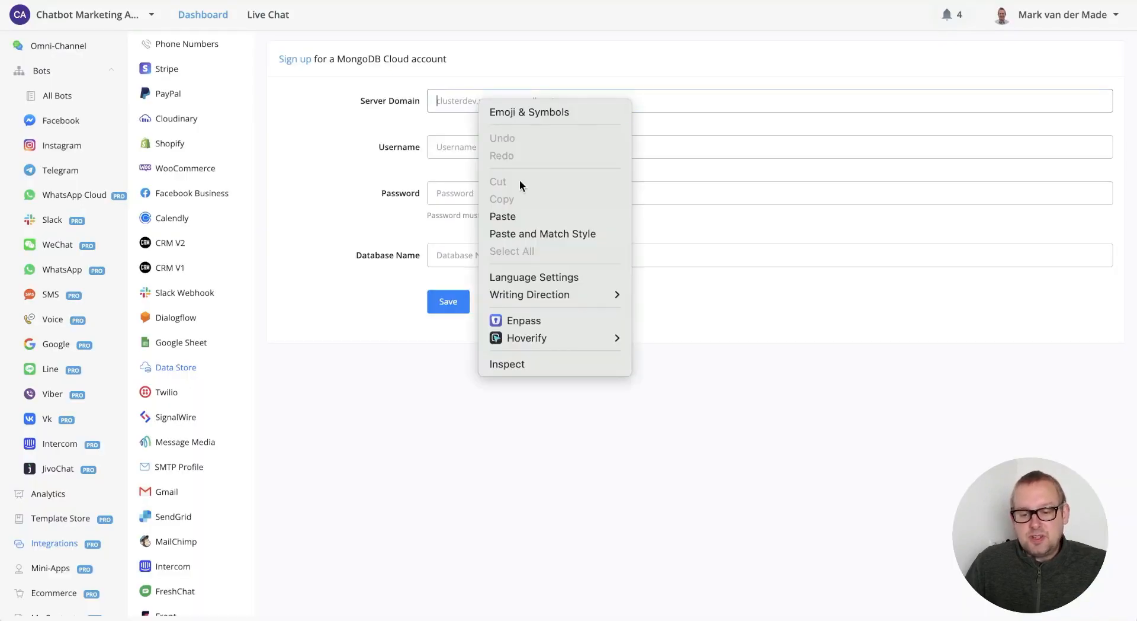
click(503, 215)
click(497, 150)
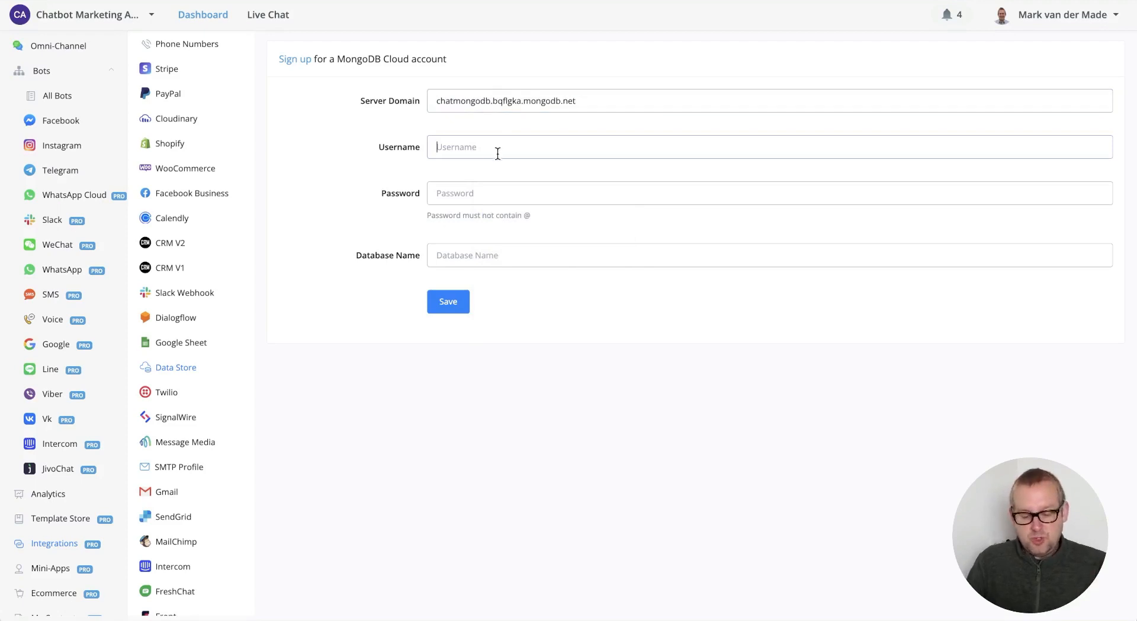
text(Mark)
key(Tab)
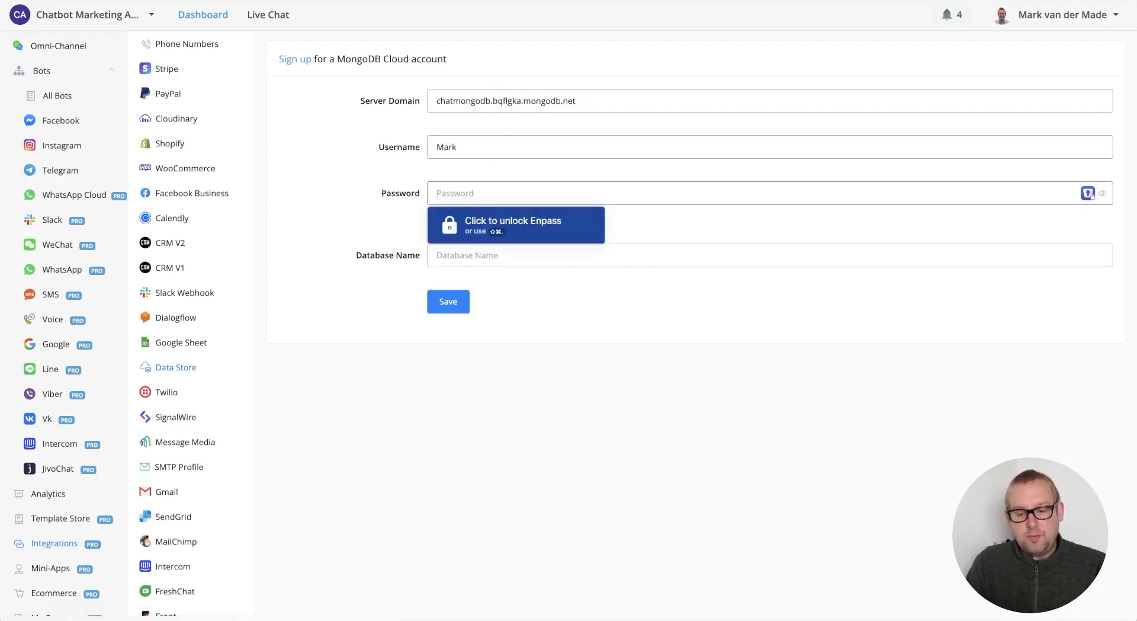
text(•••)
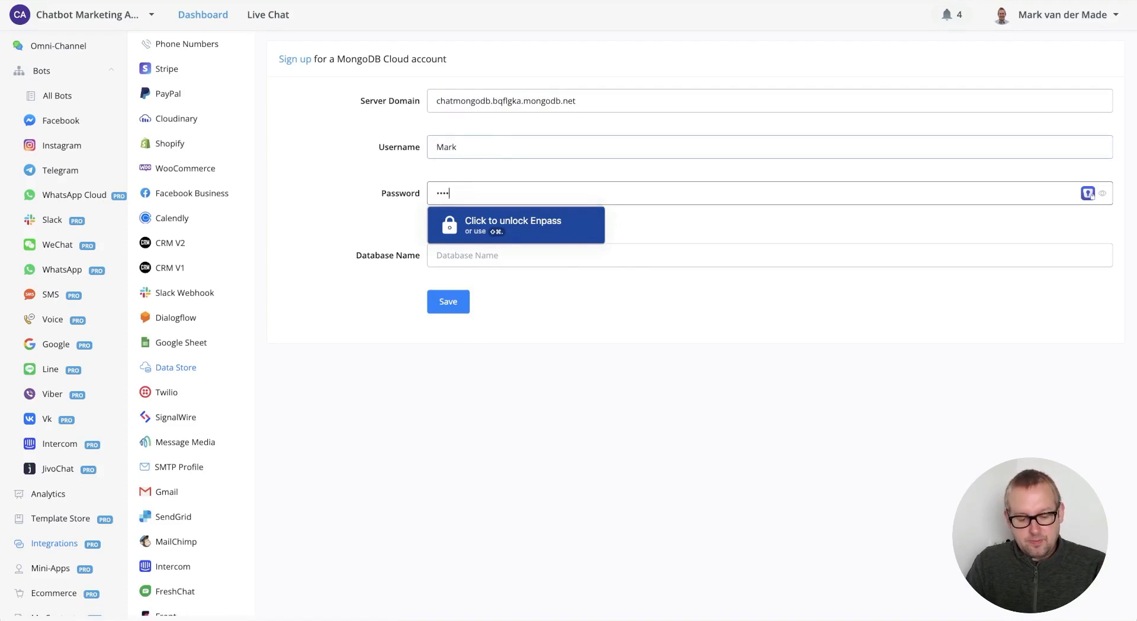
text(••••••••)
click(538, 251)
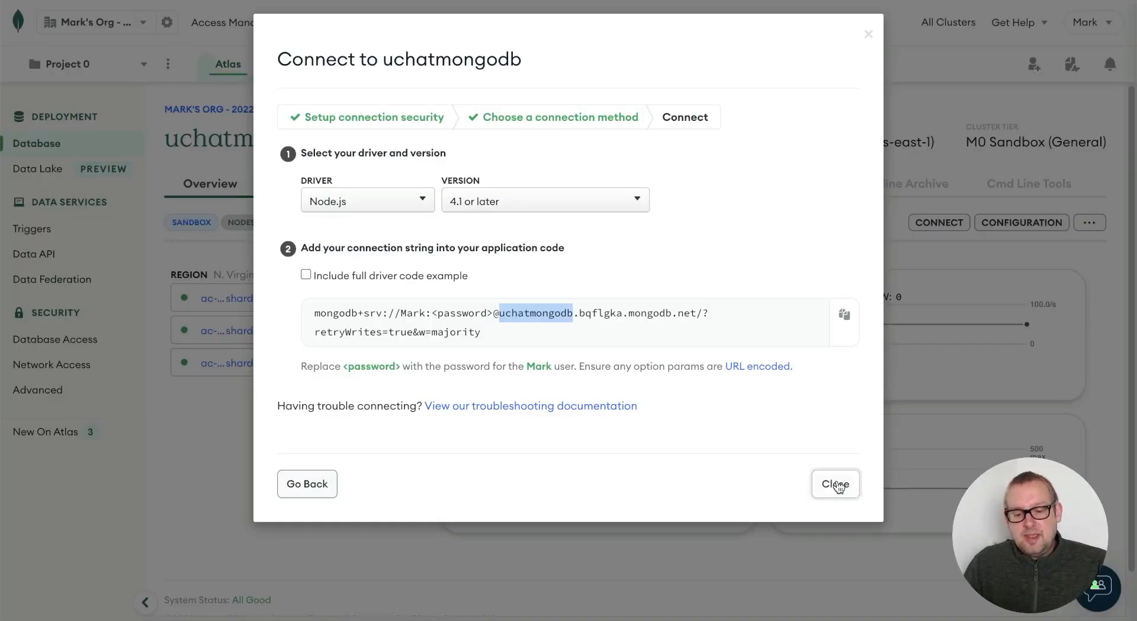
- Close the Connect dialog and add database uchatmongodb with collection local_db via Add My Own Data
click(836, 485)
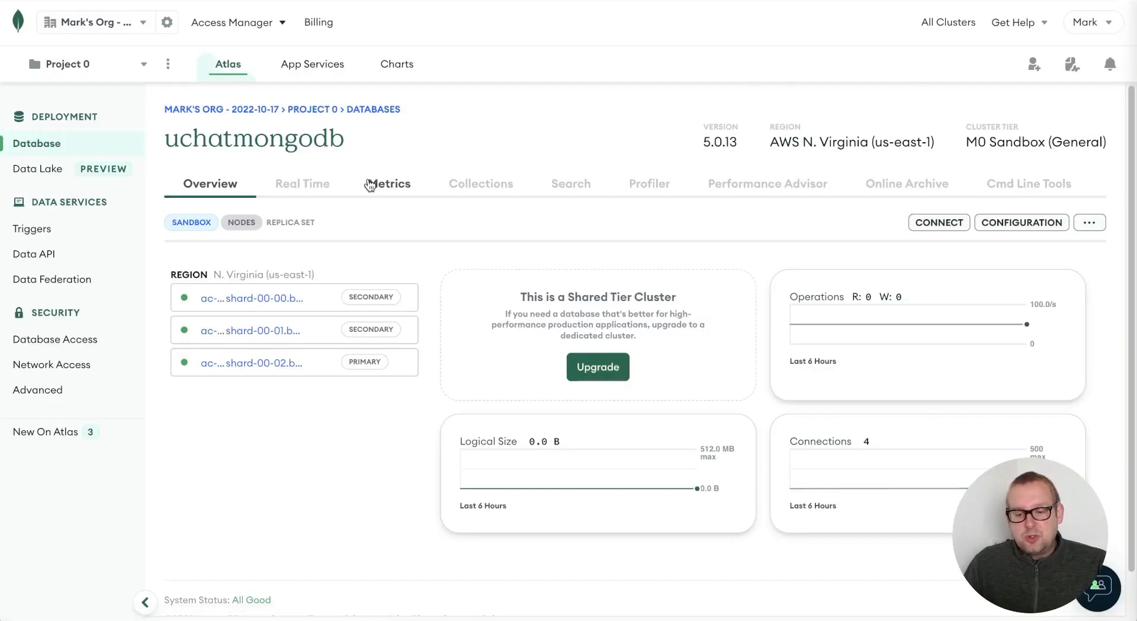
click(487, 182)
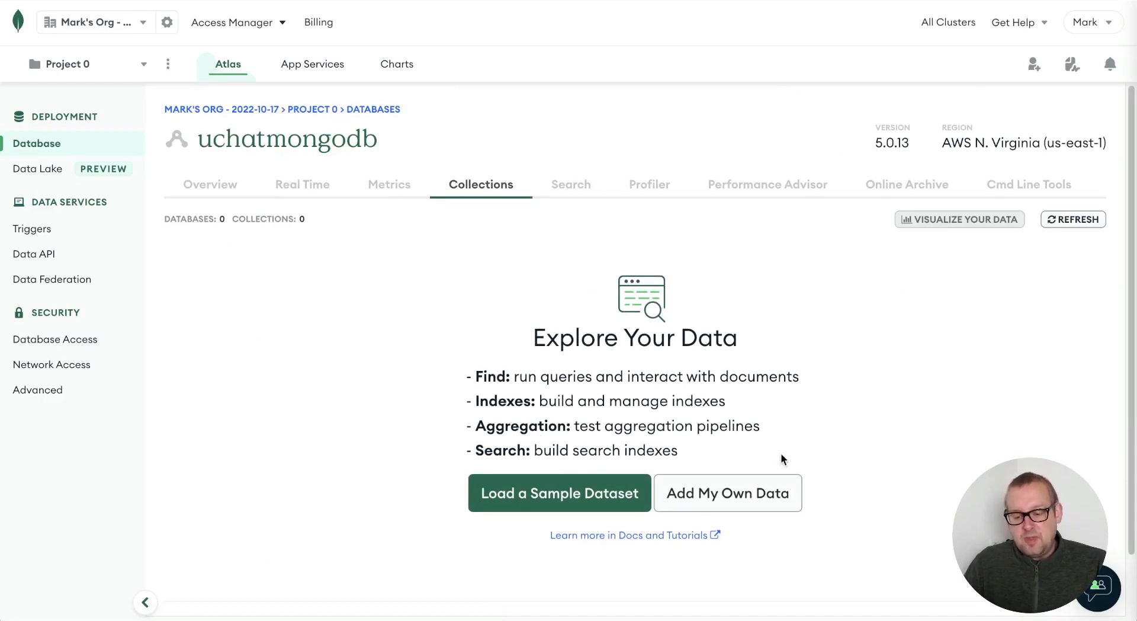
click(731, 497)
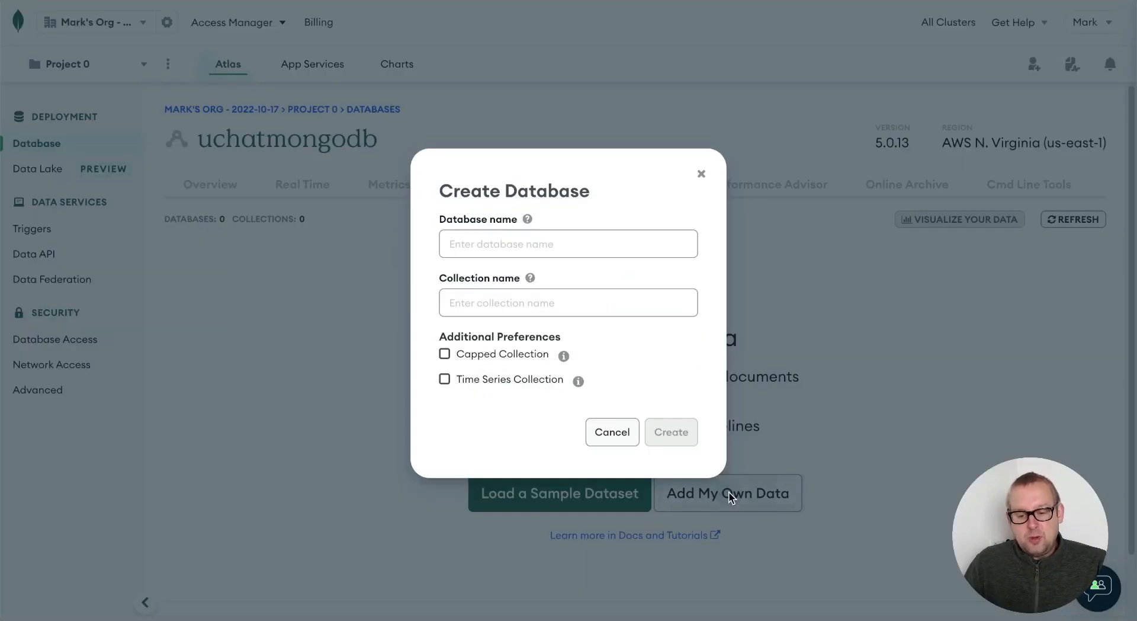
click(630, 248)
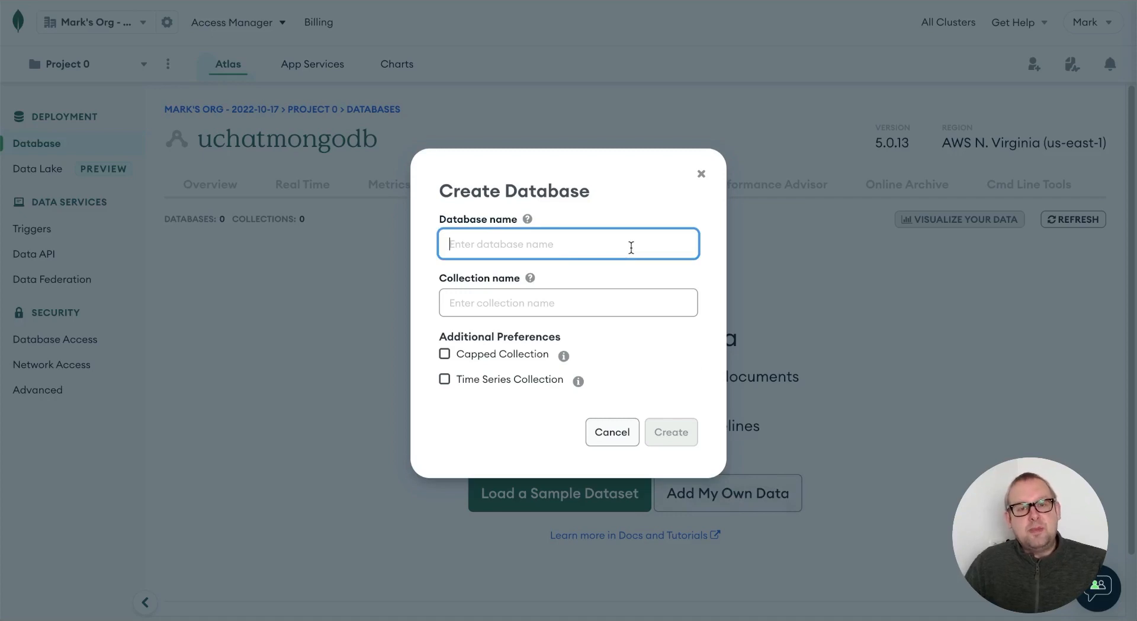
text(uchat)
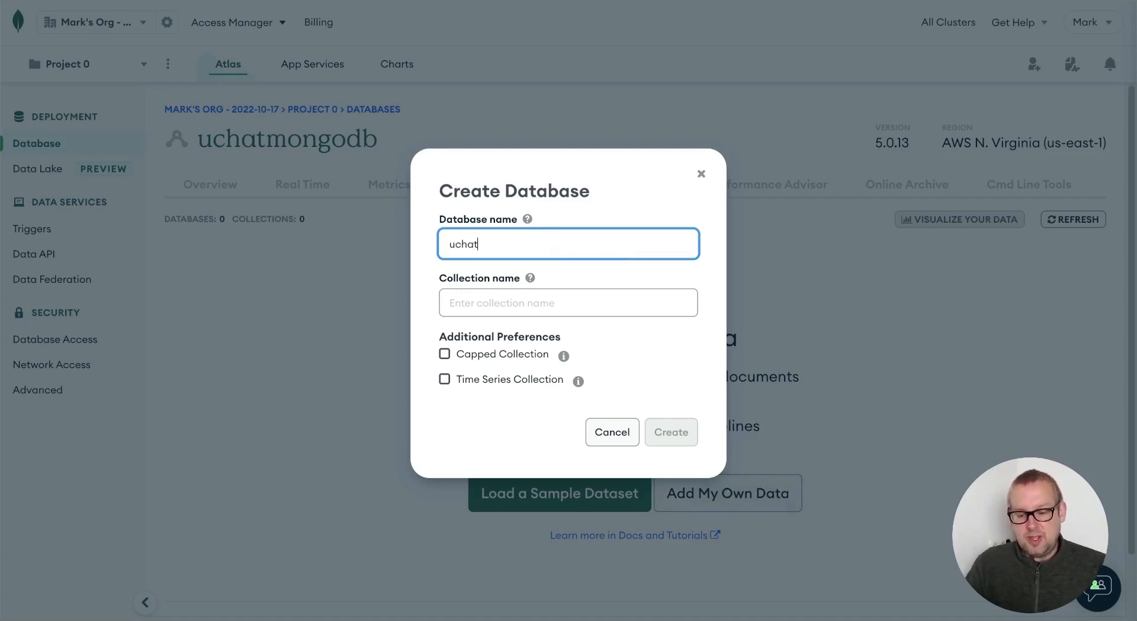
text(mongo)
key(BackSpace)
key(BackSpace)
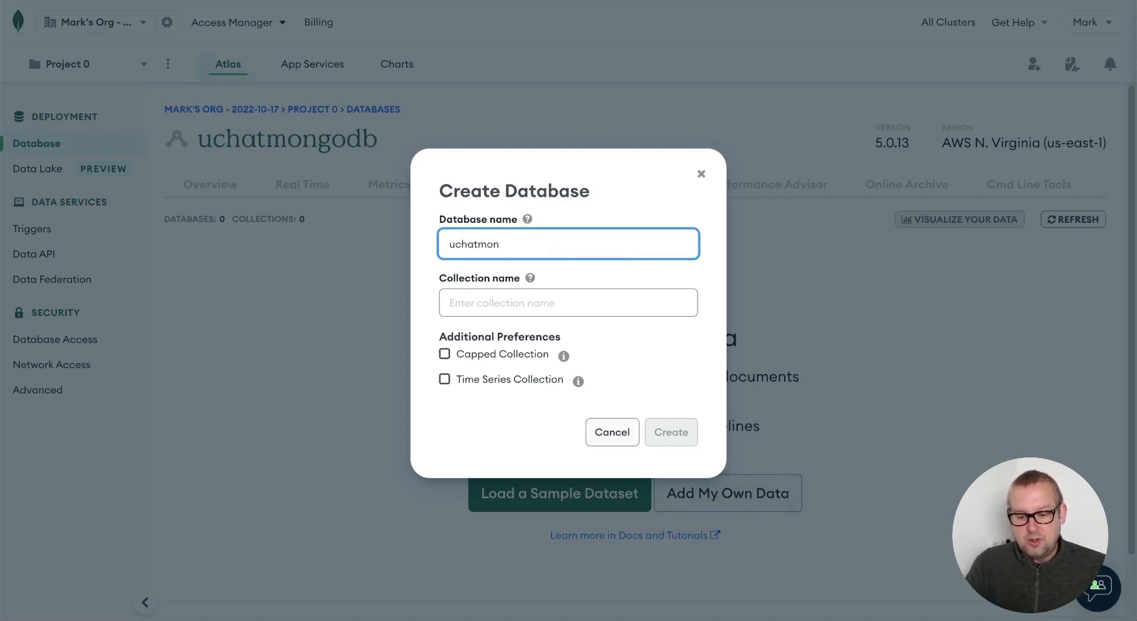
text(godb)
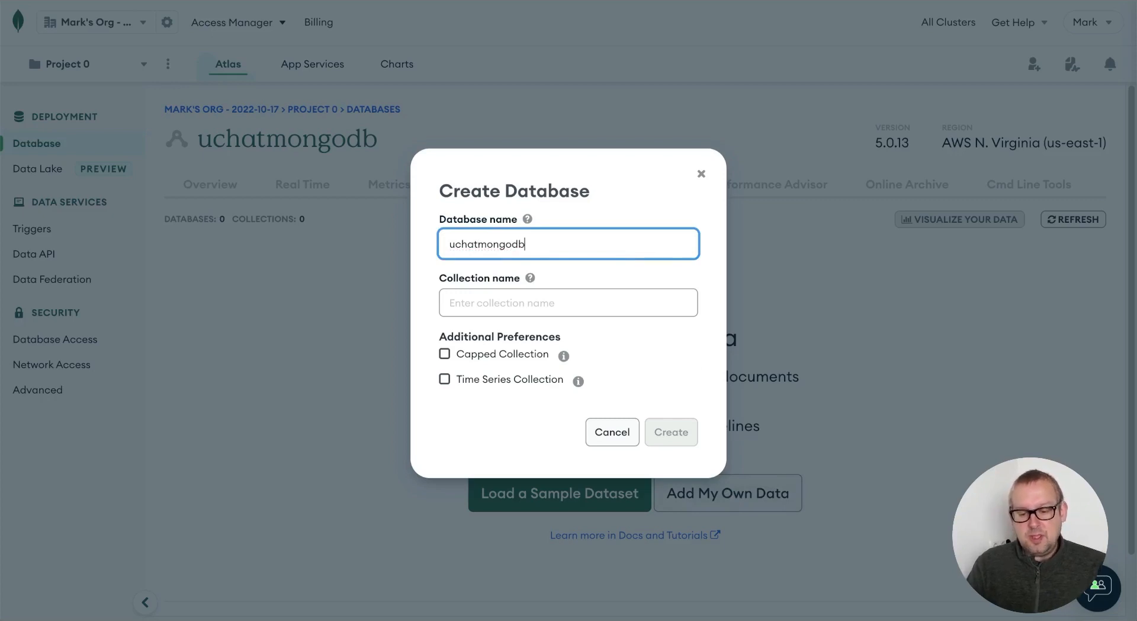
click(590, 300)
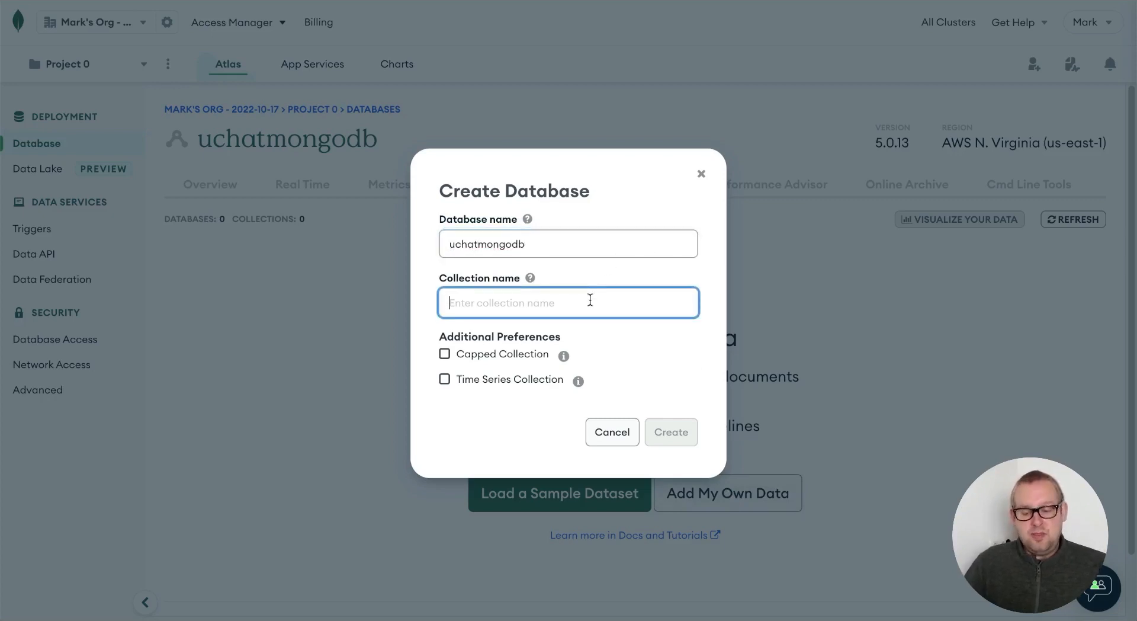
text(loca)
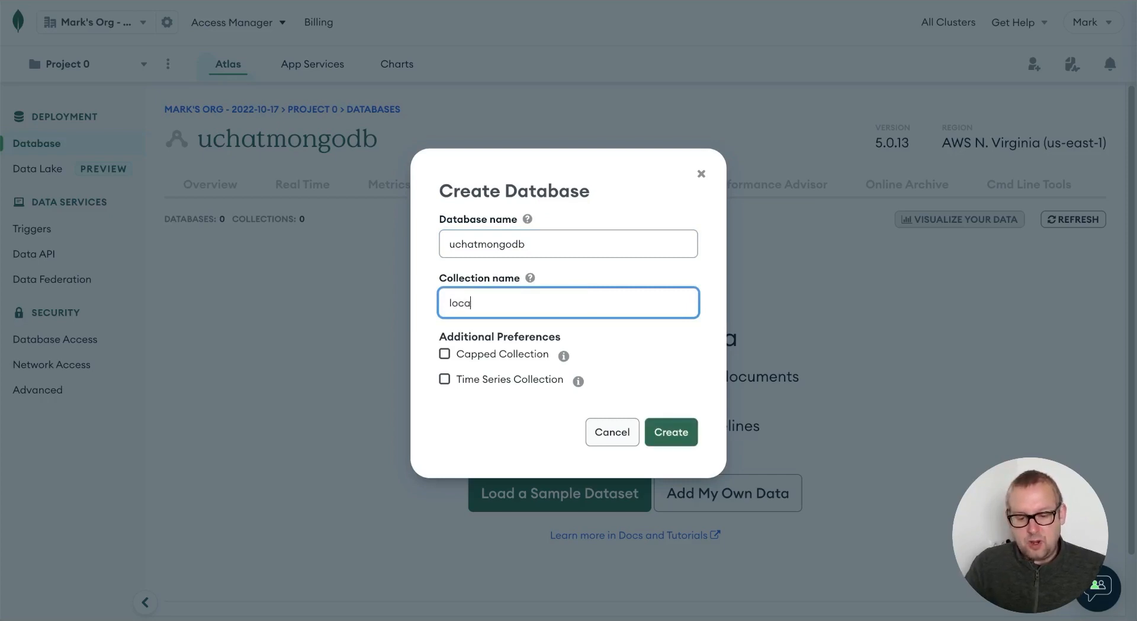
text(l_db)
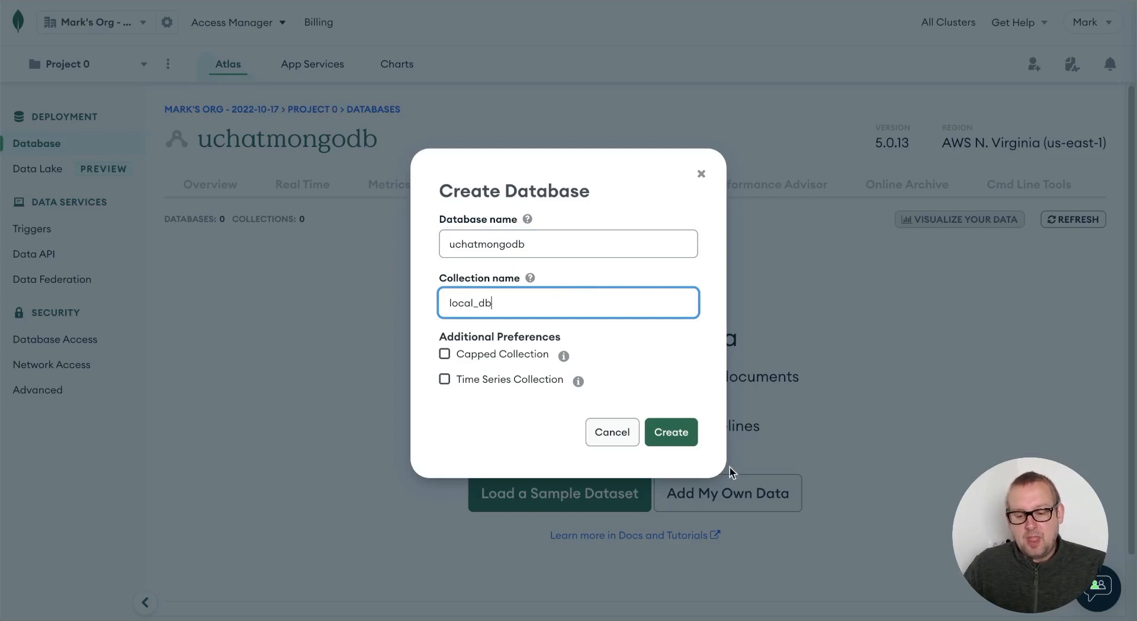
click(682, 432)
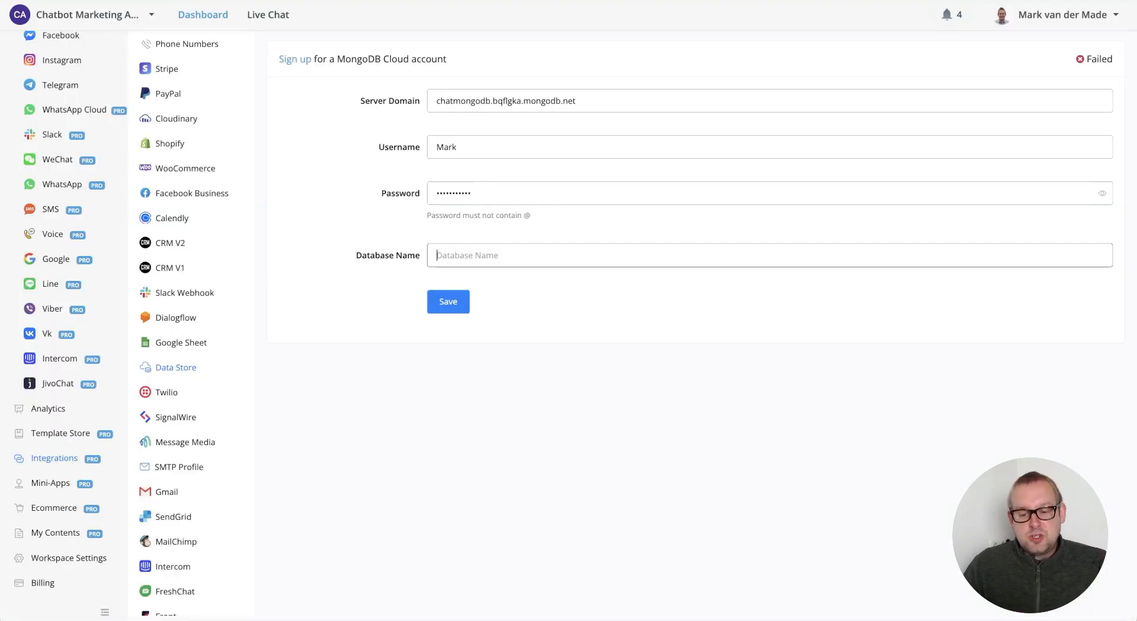
- Enter uchatmongodb as the MongoDB database name and save the connection
click(567, 252)
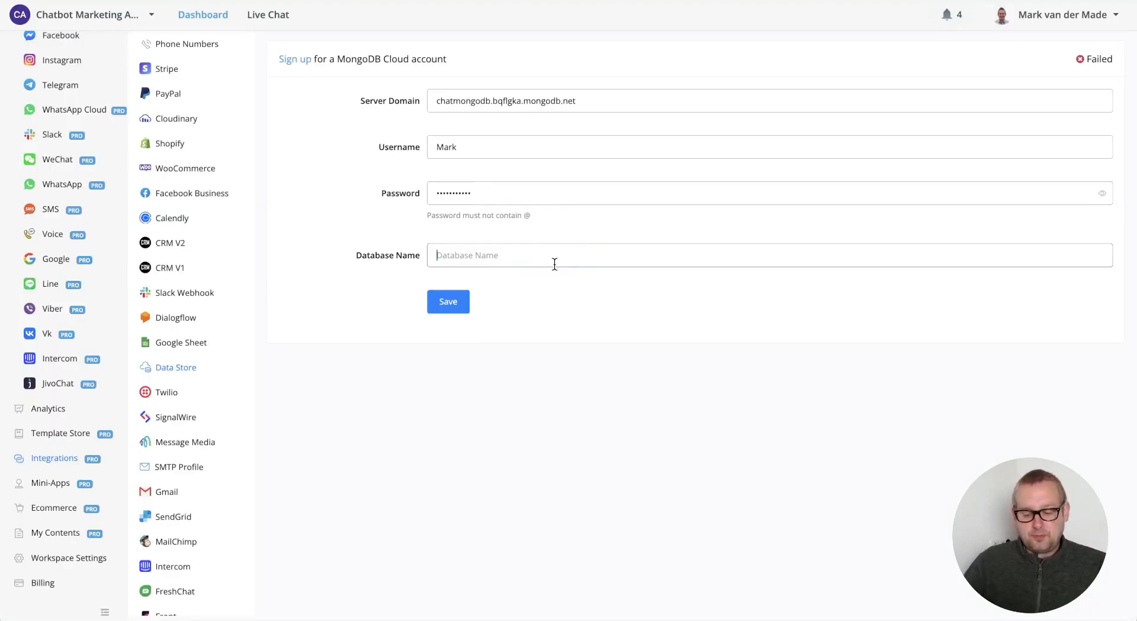
text(uchat)
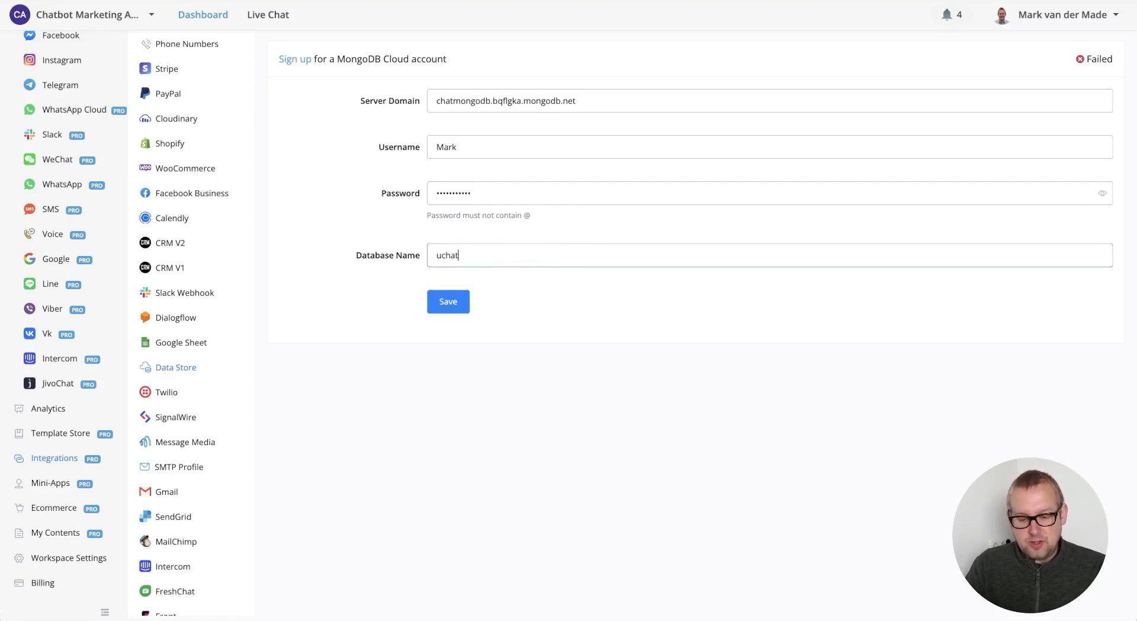
text(mongodb)
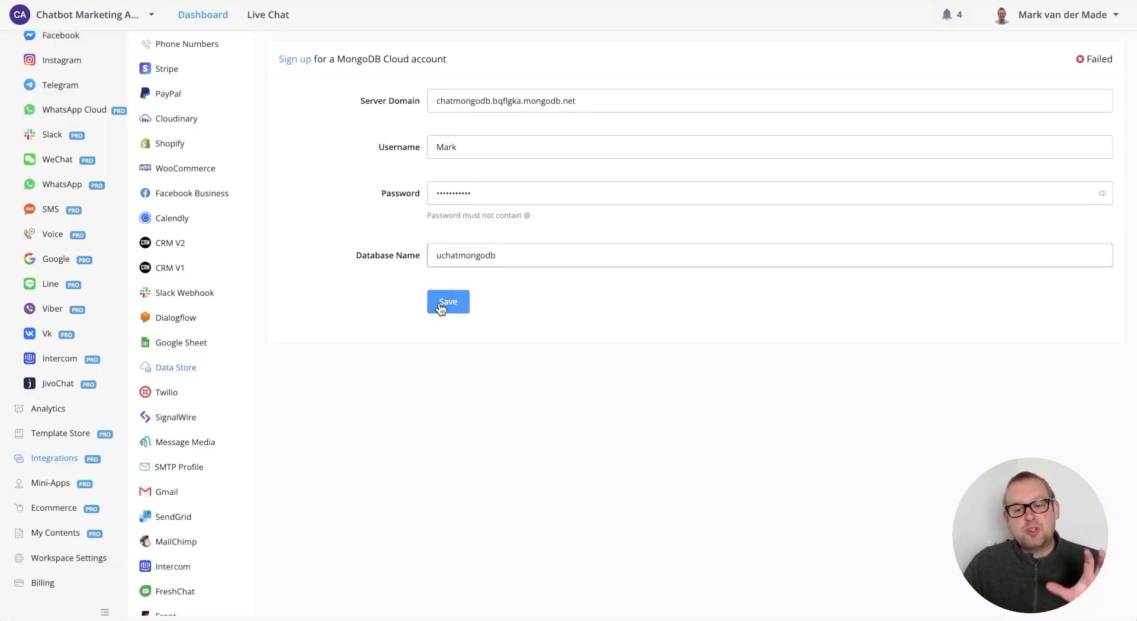
click(440, 306)
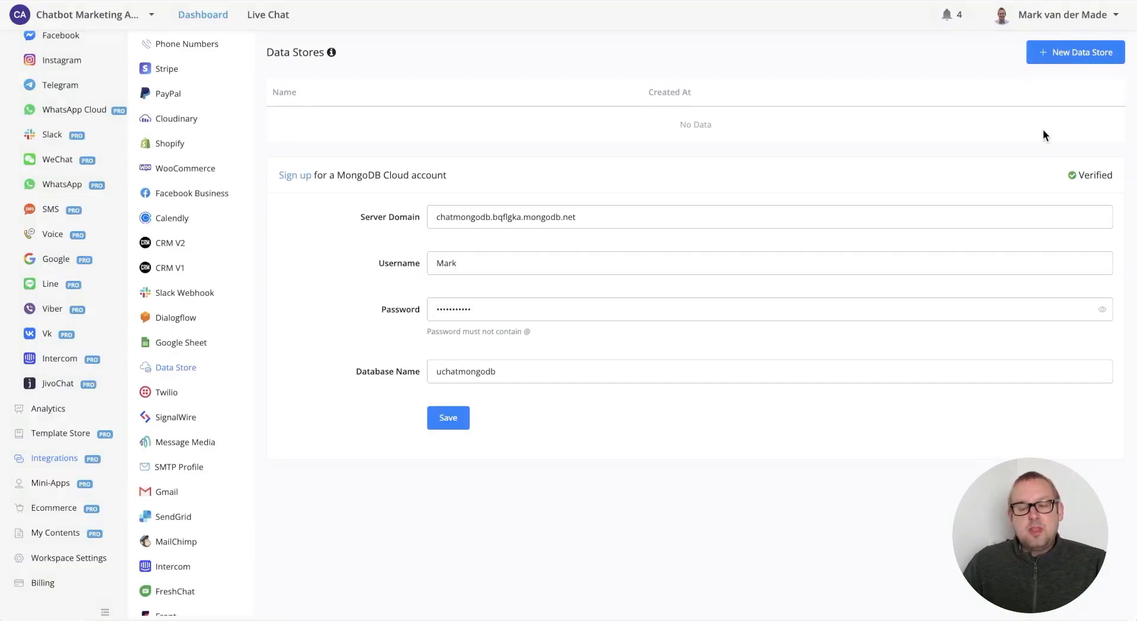
- Create a new data store named mongodbdemo and add a First Name field
click(1064, 53)
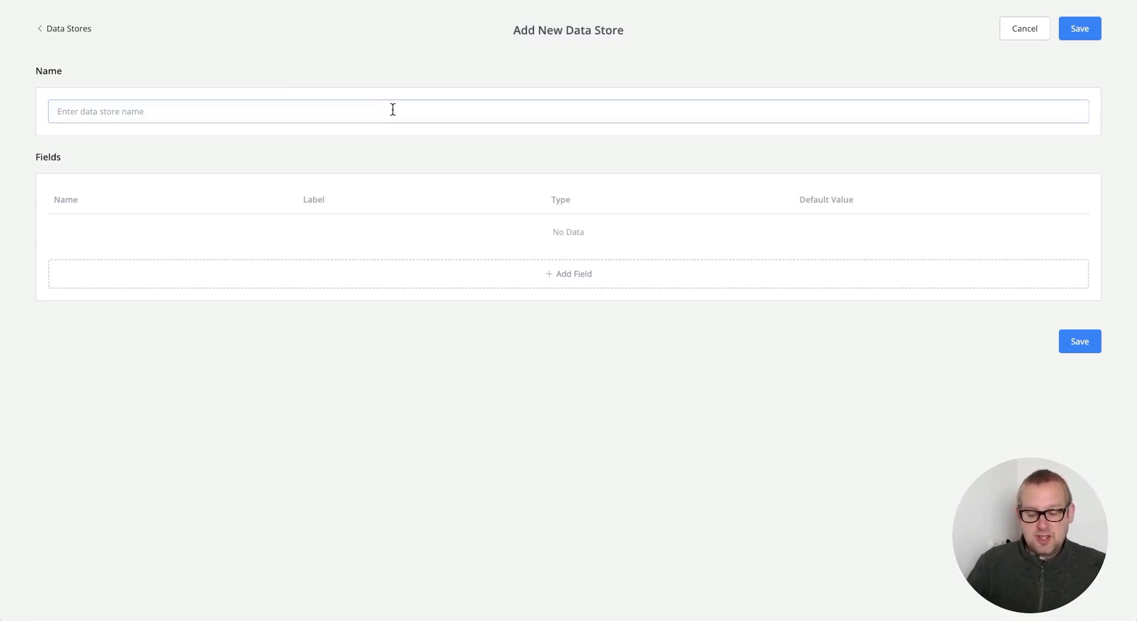
text(mo)
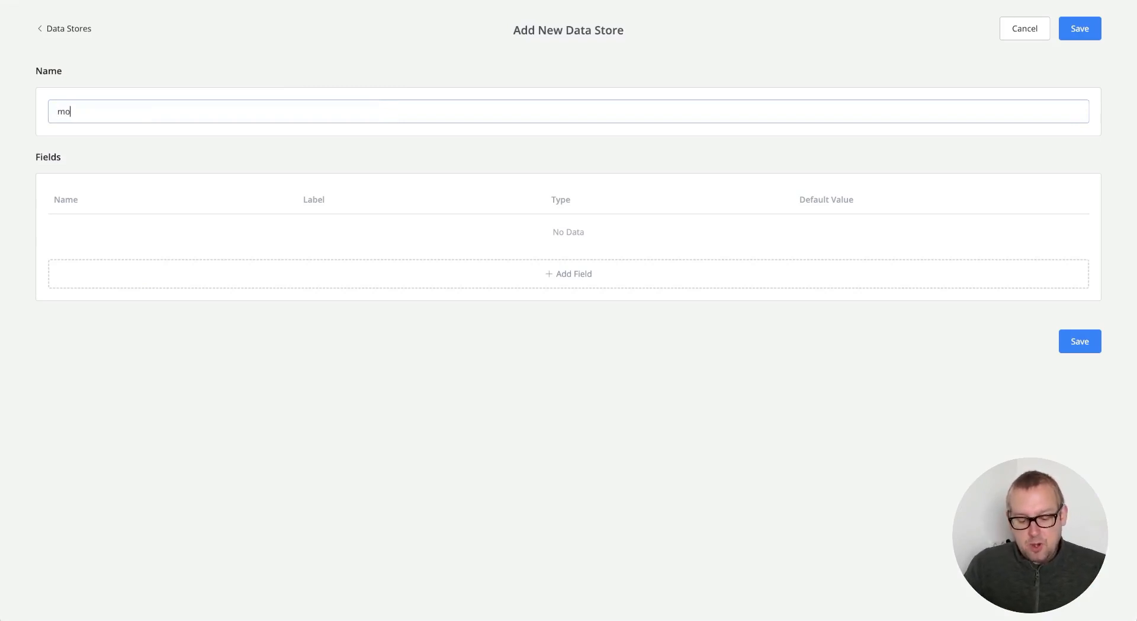
text(ngodb)
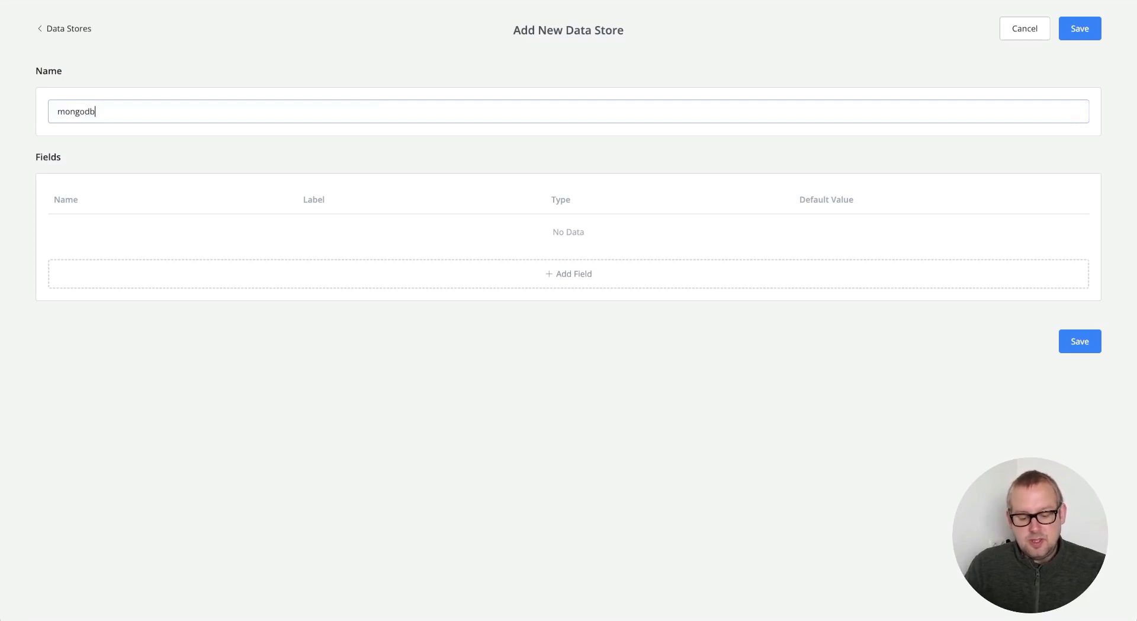
text(demo)
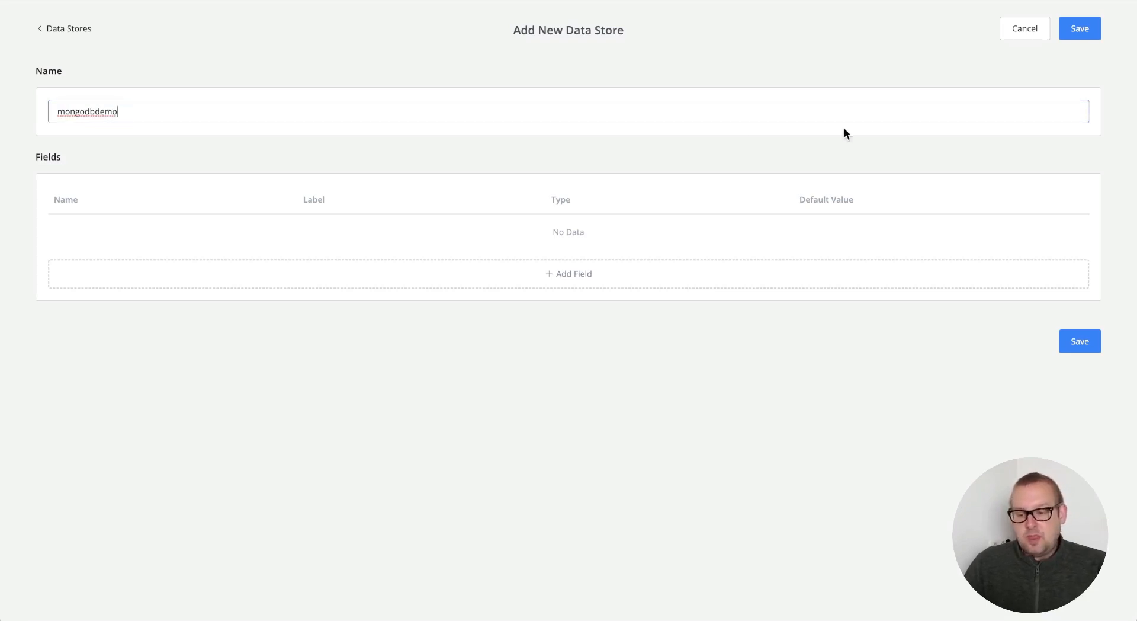
click(1075, 28)
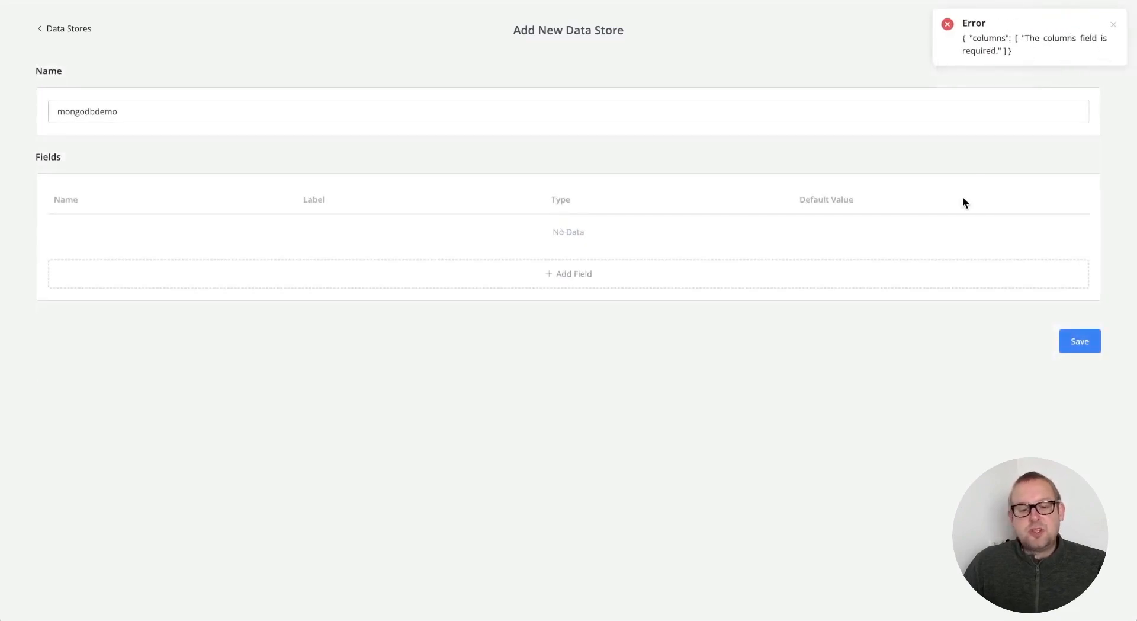
click(514, 281)
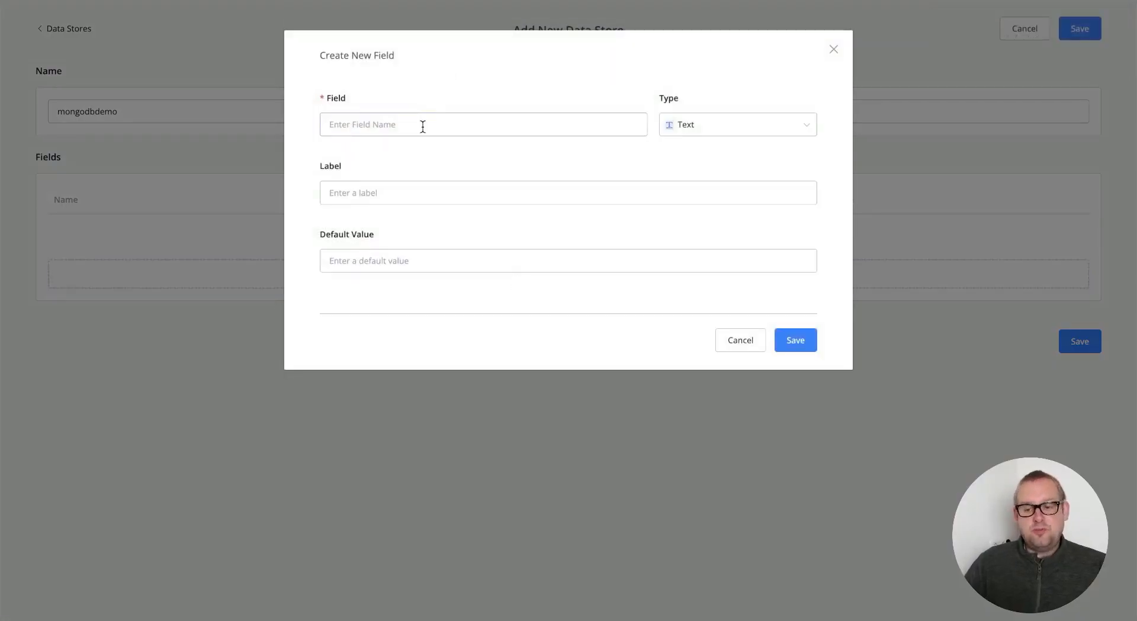
text(First Name)
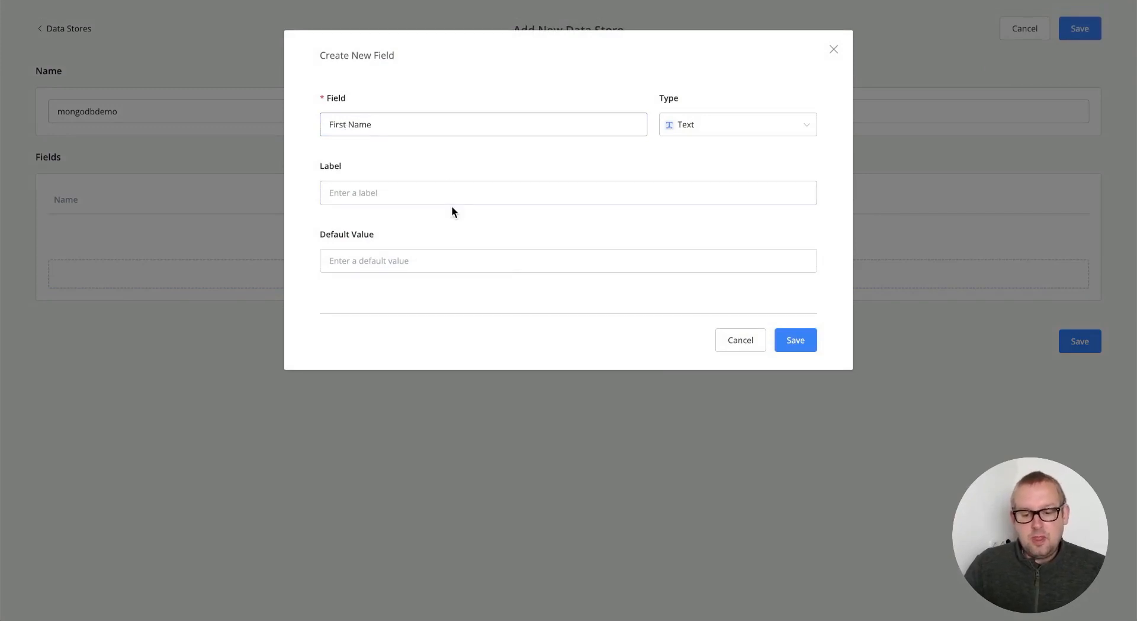
click(797, 341)
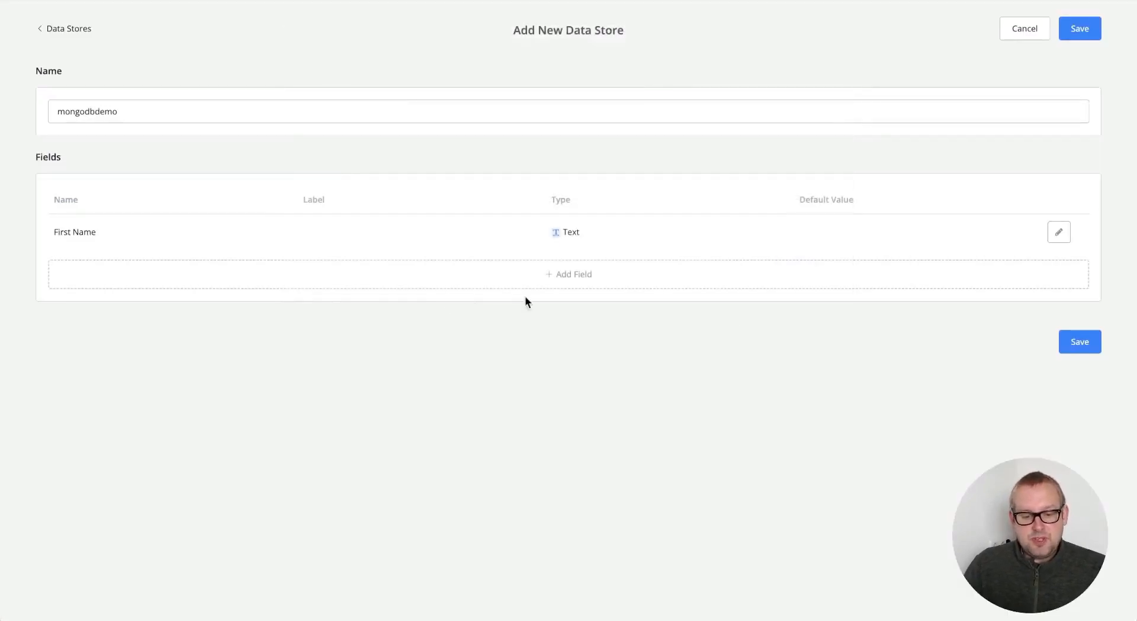
- Add Last Name and Email fields to the mongodbdemo data store
click(557, 285)
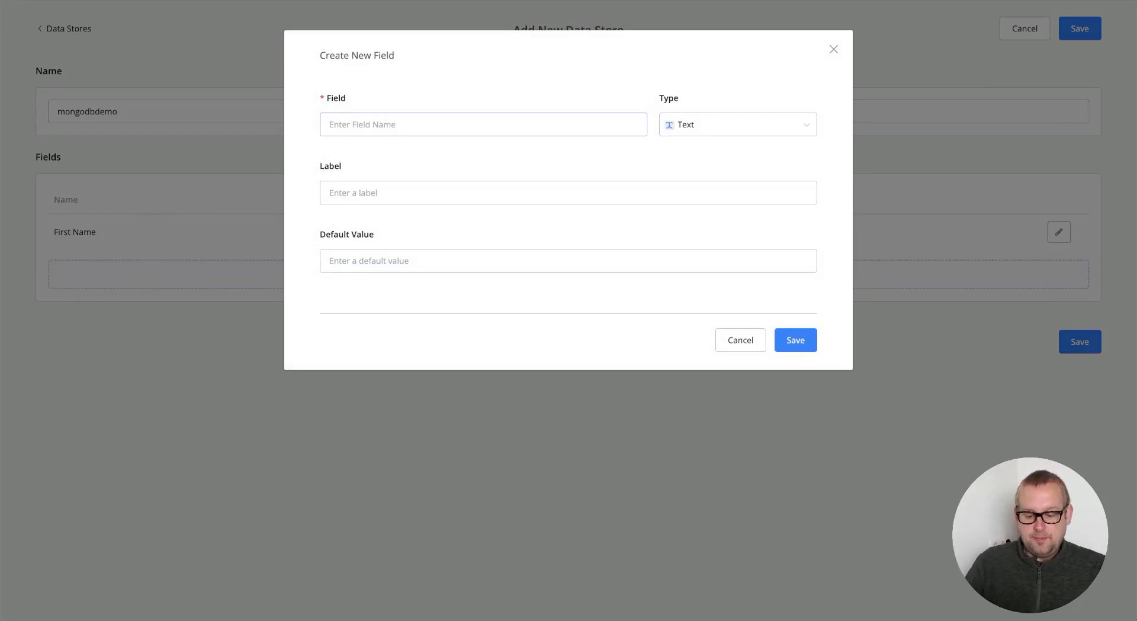
text(Last Na)
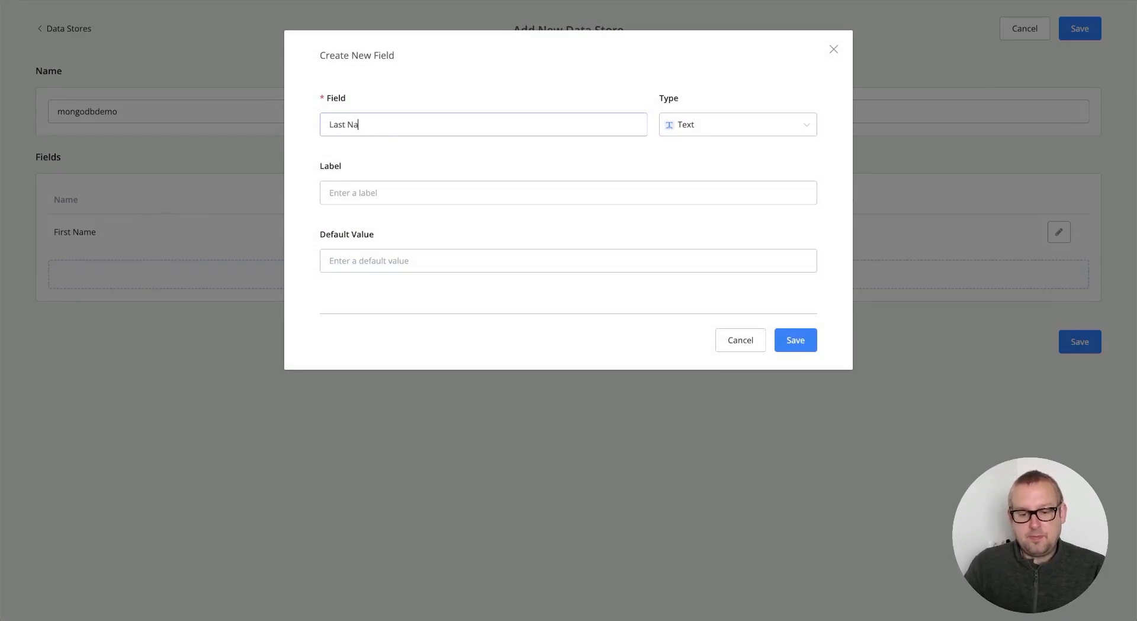
text(me)
click(795, 341)
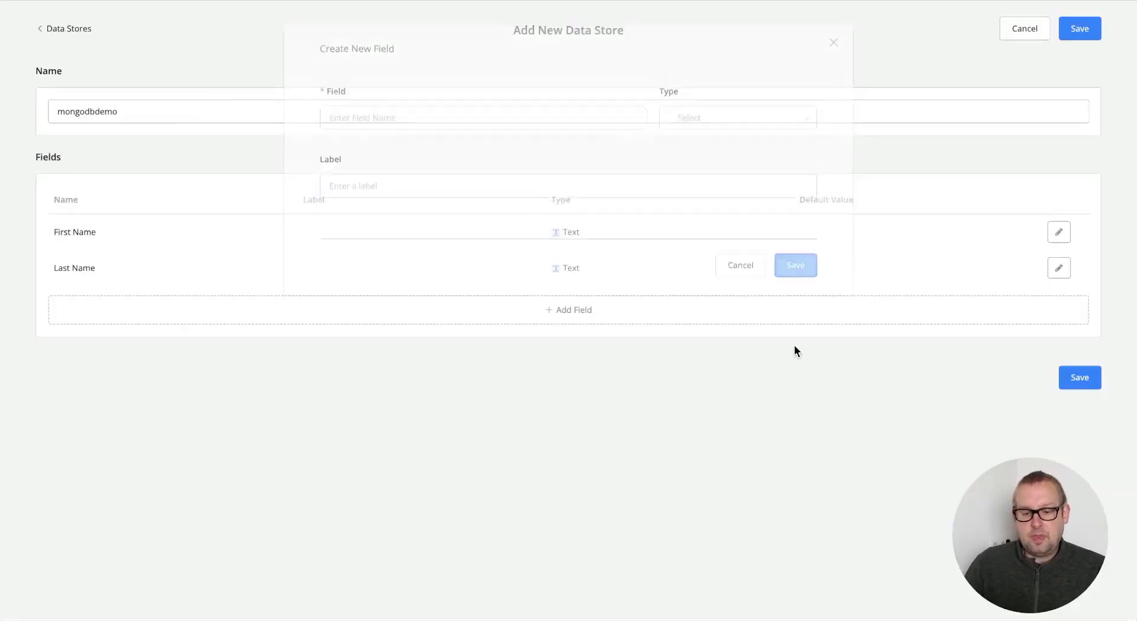
click(381, 323)
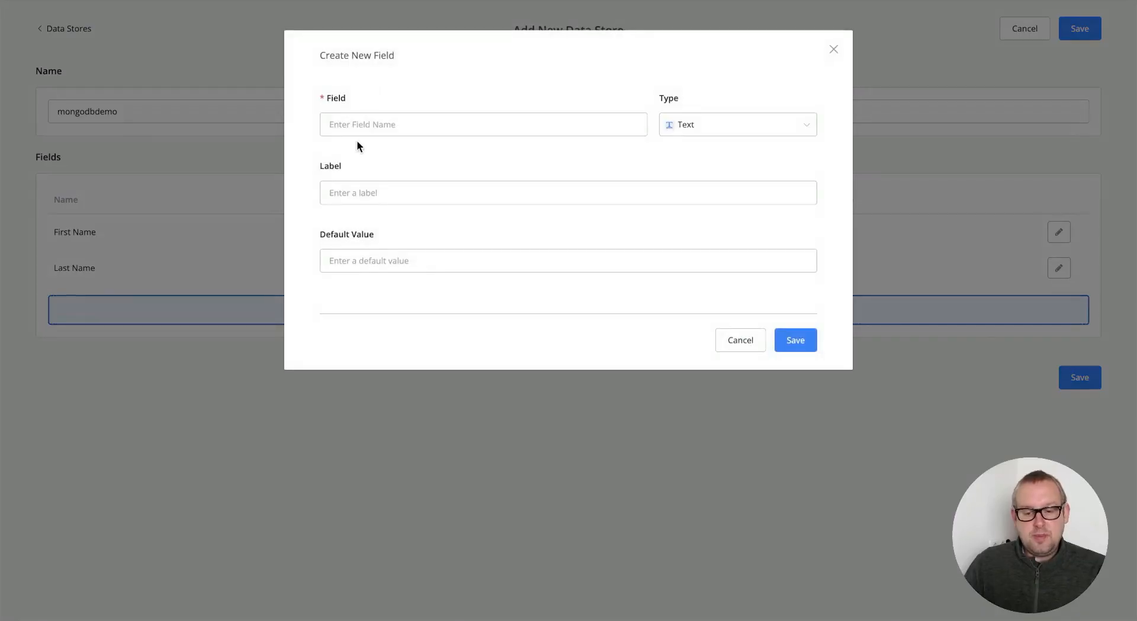
click(360, 123)
text(Email)
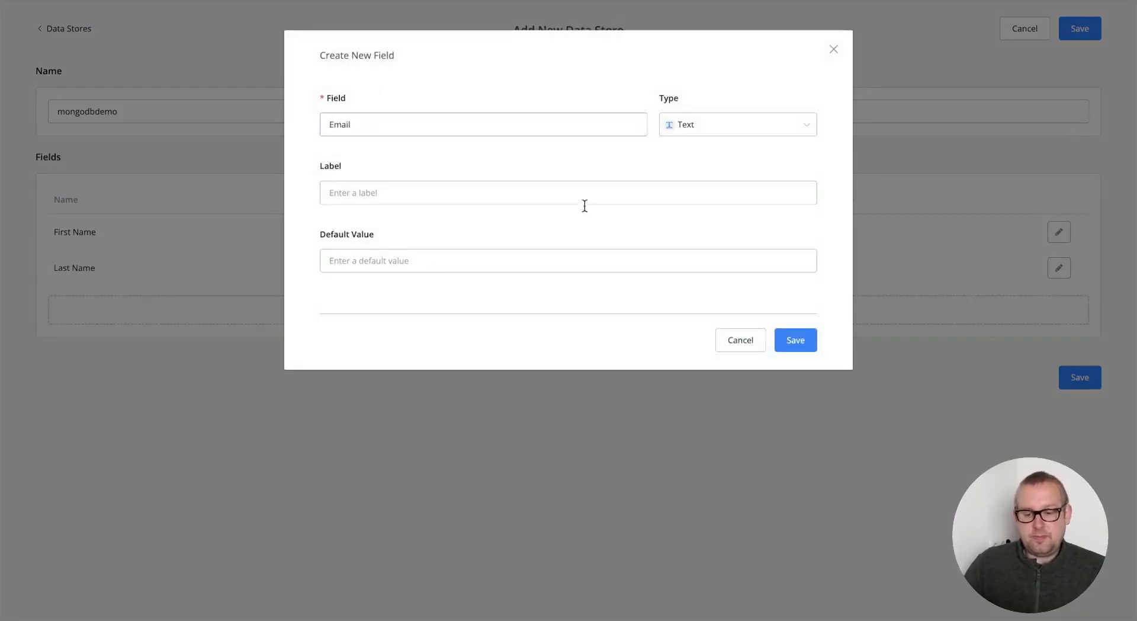
click(795, 341)
- Add a Phone field and save the finished mongodbdemo data store
click(393, 358)
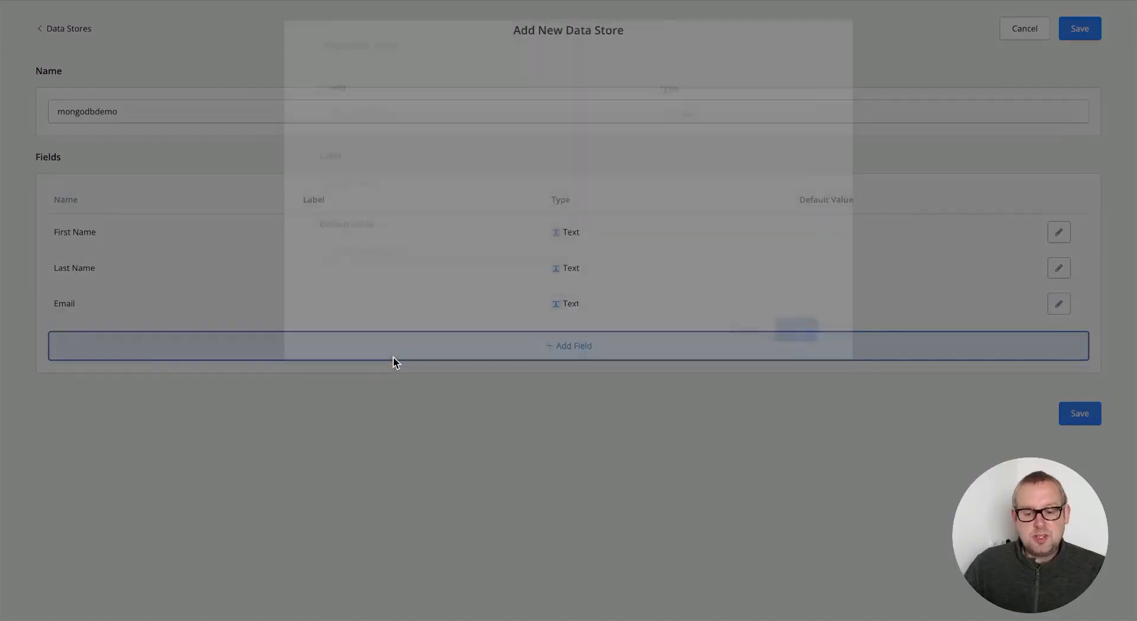
click(454, 132)
text(Pho)
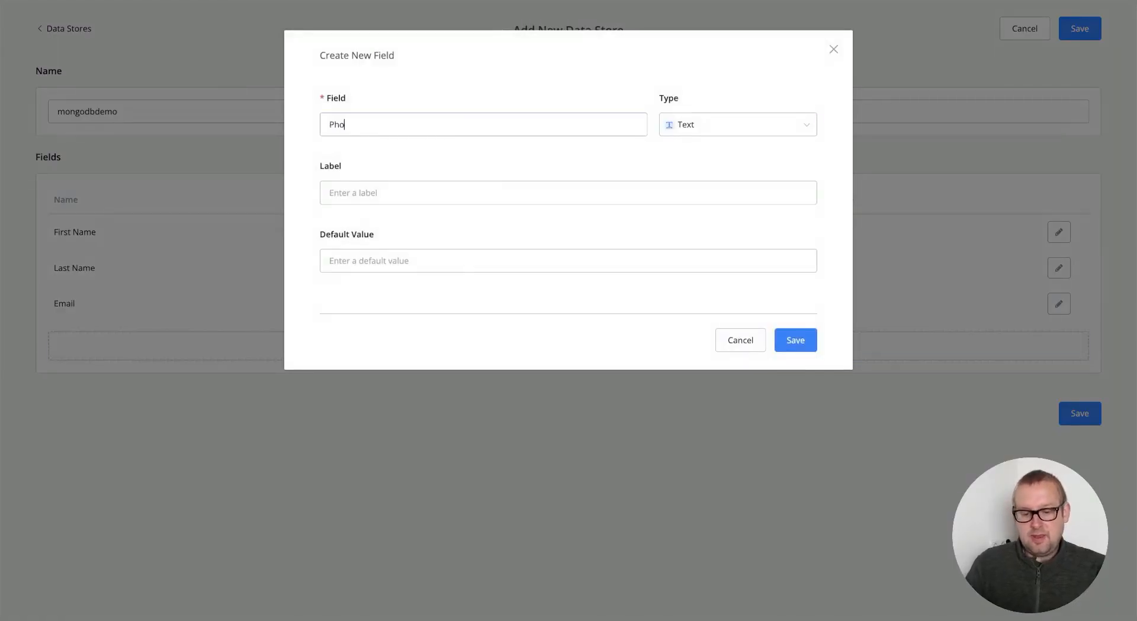
text(ne)
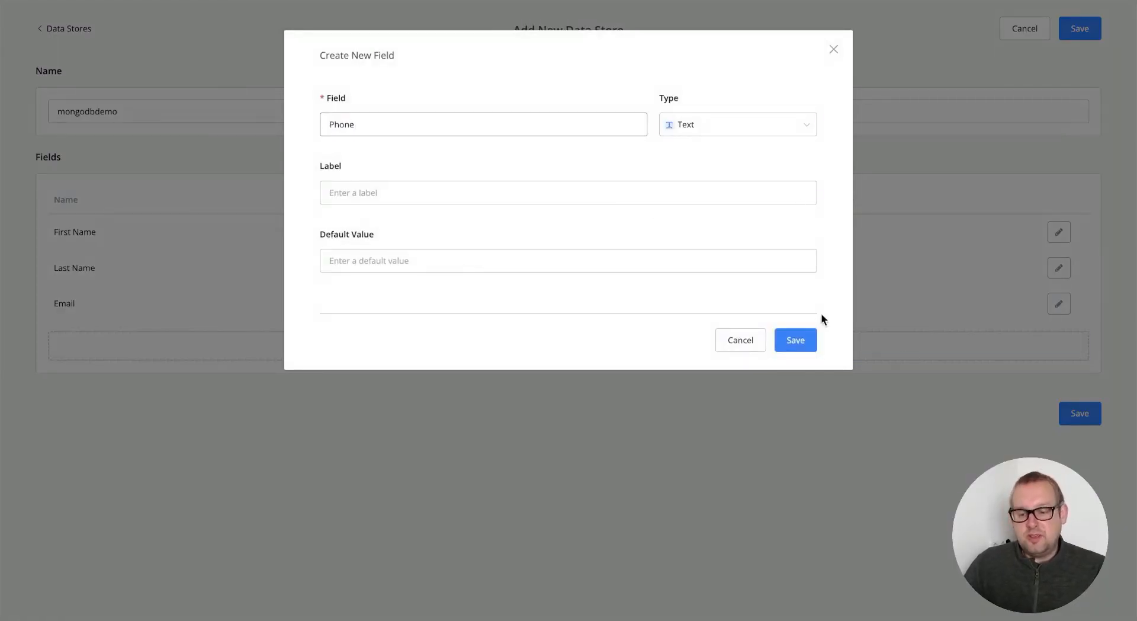
click(799, 339)
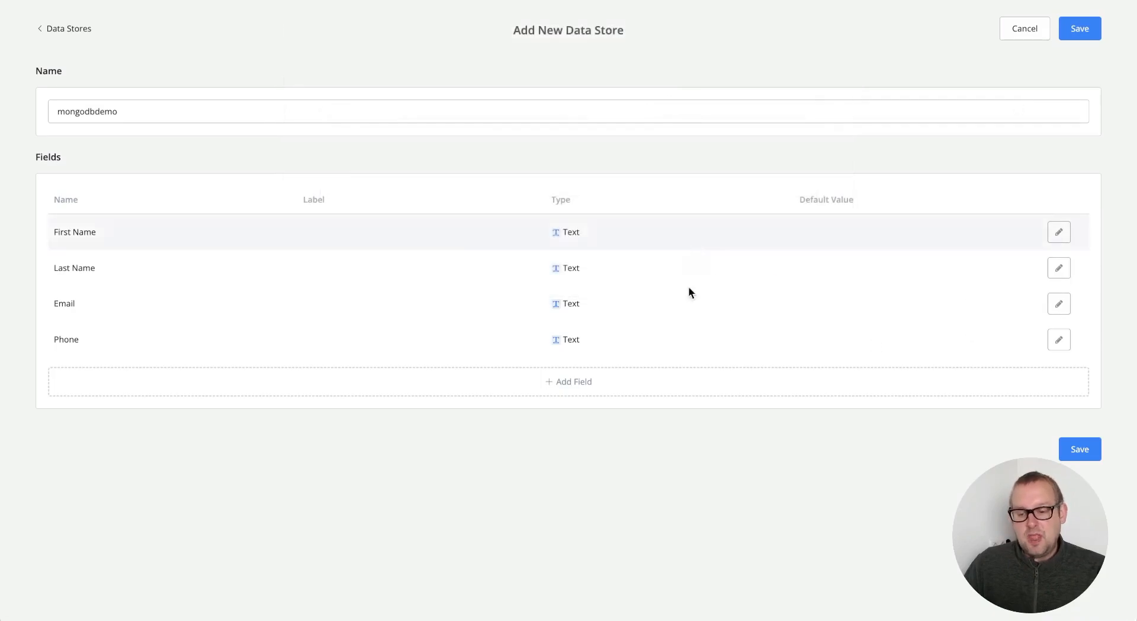
click(1086, 446)
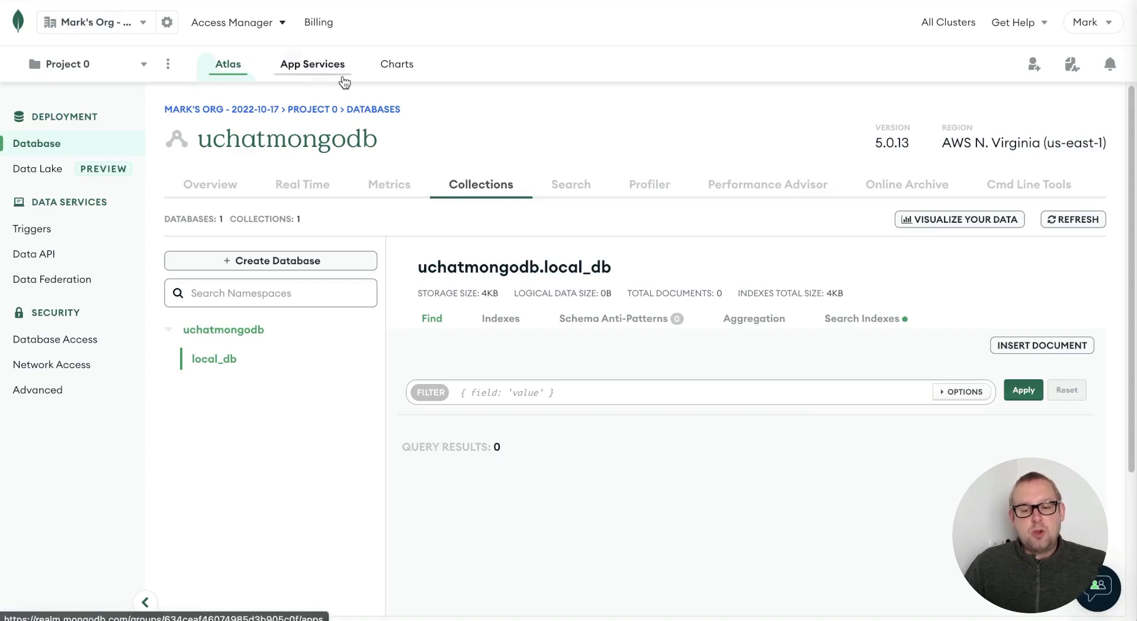
- Refresh the uchatmongodb collections and open 15796_280_mongodbdemo
click(342, 77)
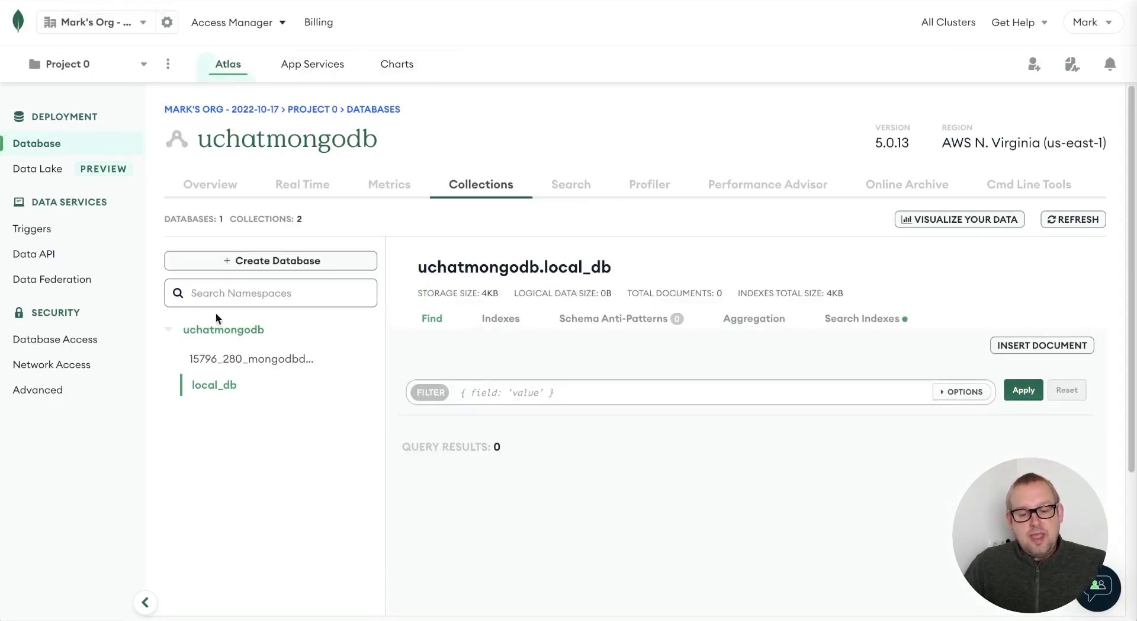
click(230, 358)
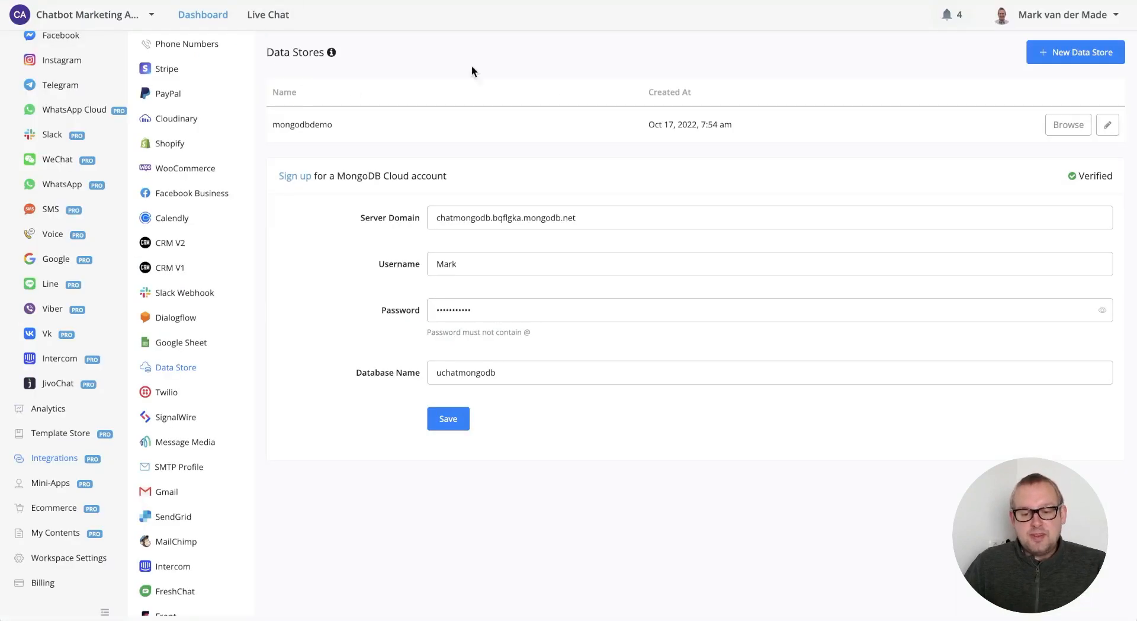
- Re-save the mongodbdemo data store from its edit view, then go to Omni-Channel
click(1108, 125)
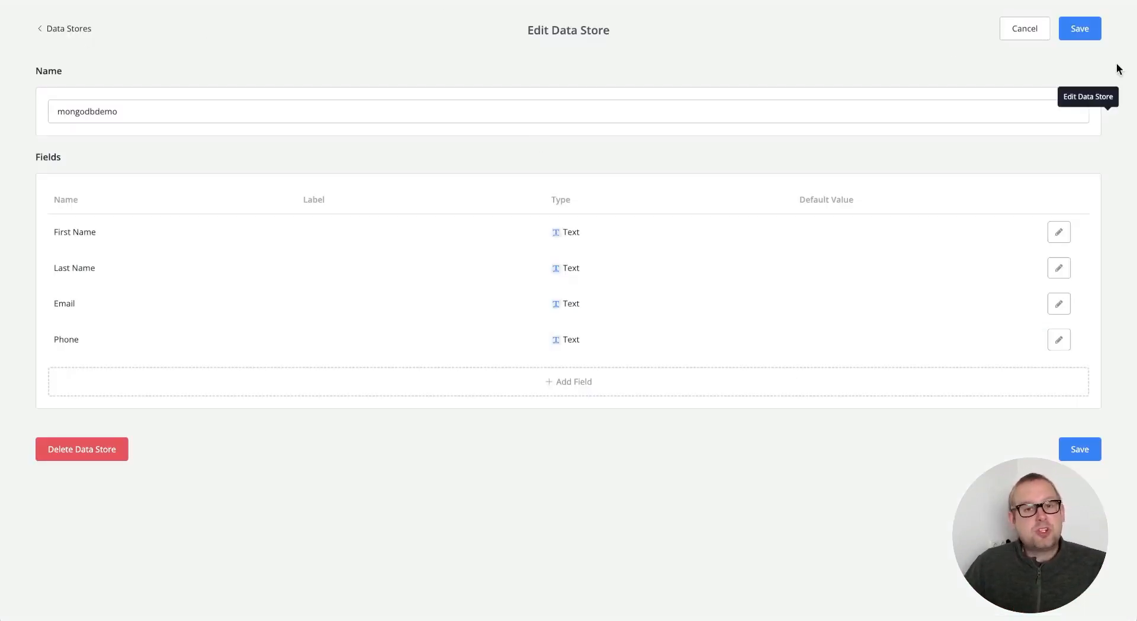
click(1088, 27)
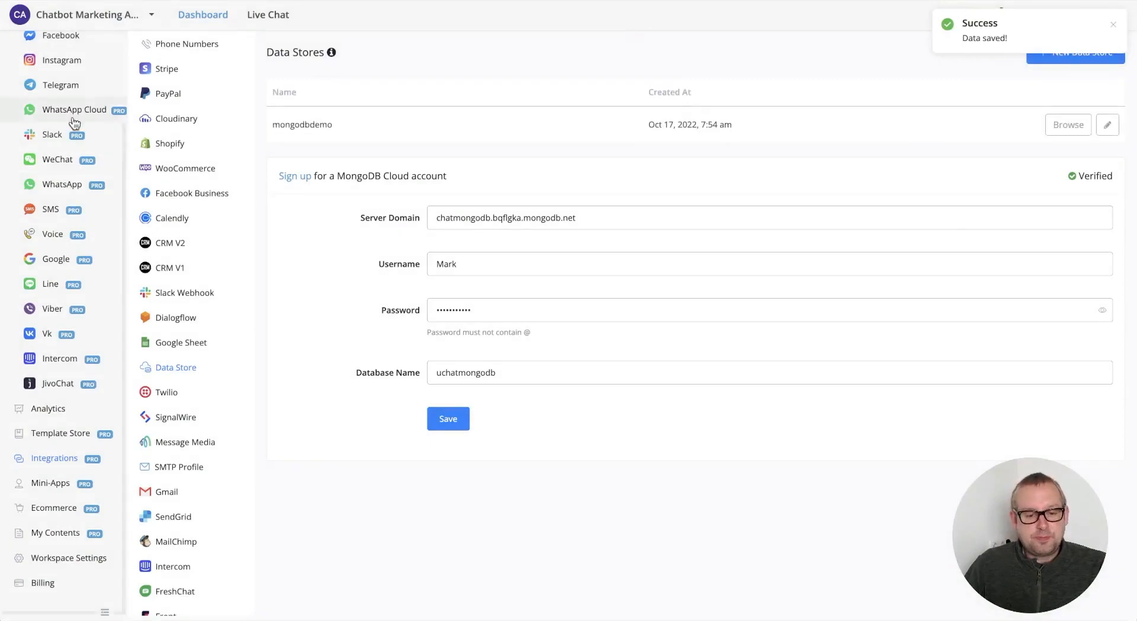
scroll(74, 123, up, 3)
click(83, 70)
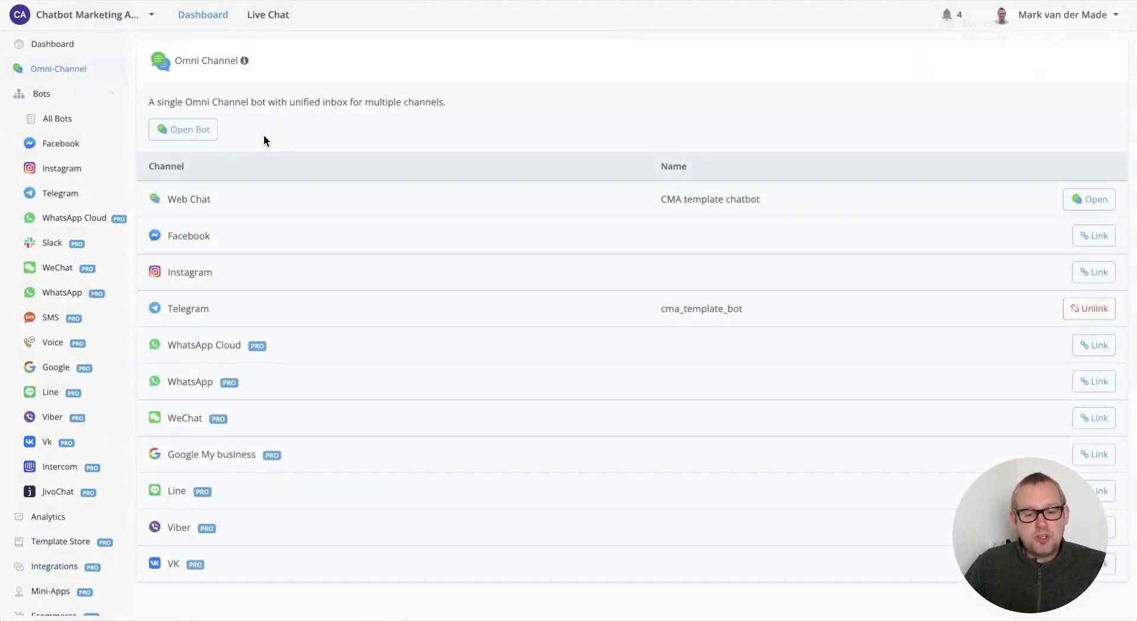
- Open the CMA templates bot flow in draft mode and add a Data Store action after Start
click(209, 130)
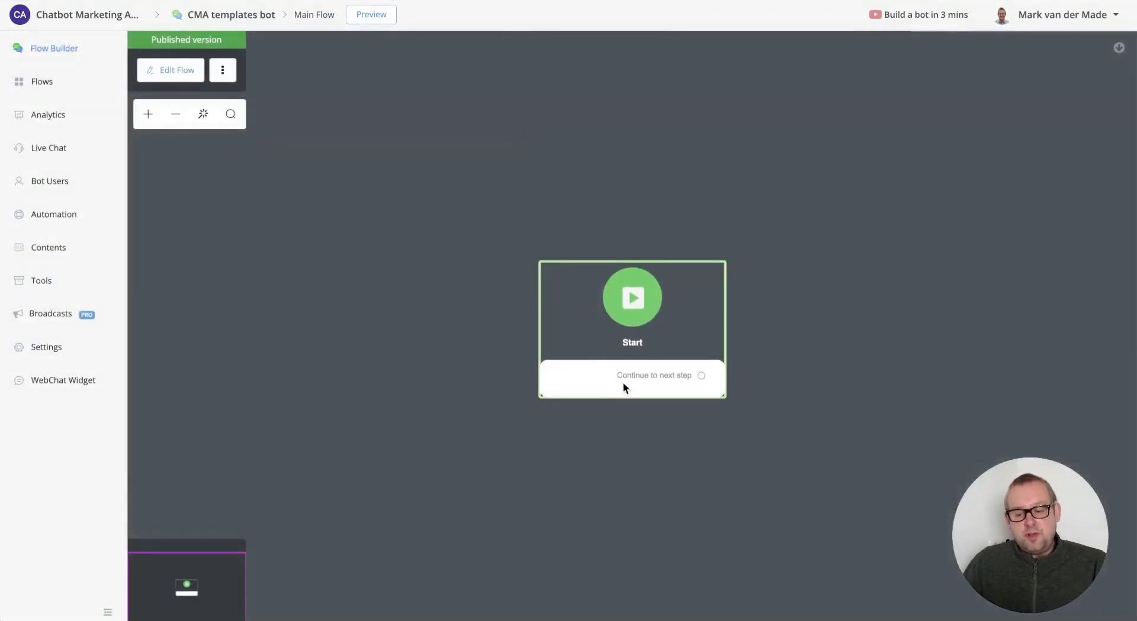
drag(624, 385, 296, 370)
click(169, 70)
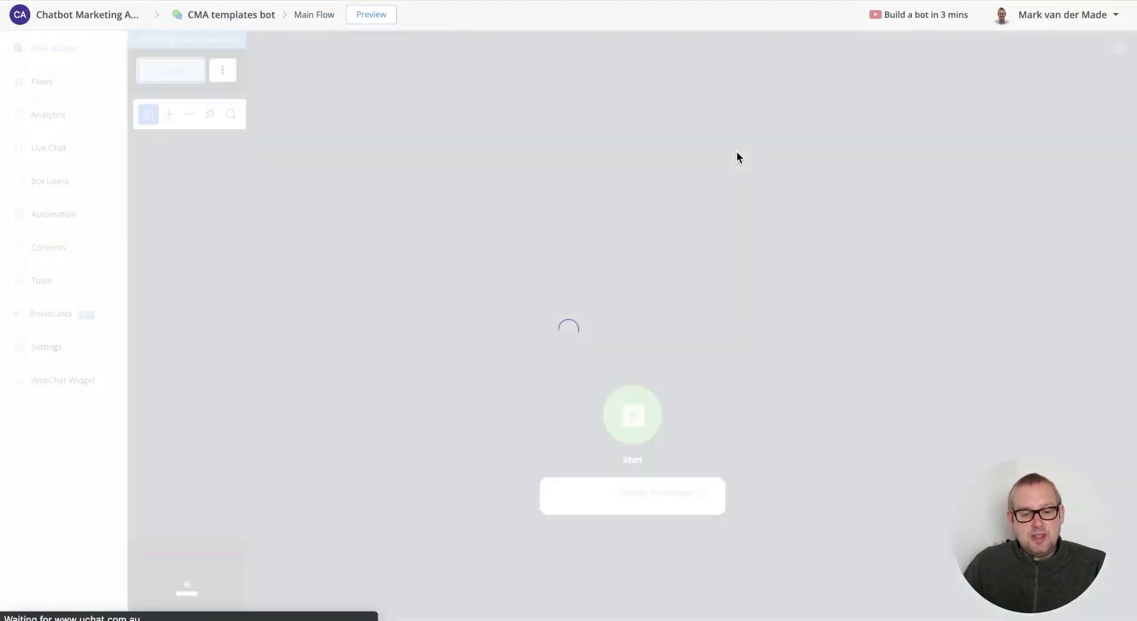
mouse_move(698, 374)
mouse_down()
mouse_move(350, 382)
mouse_move(730, 336)
mouse_up()
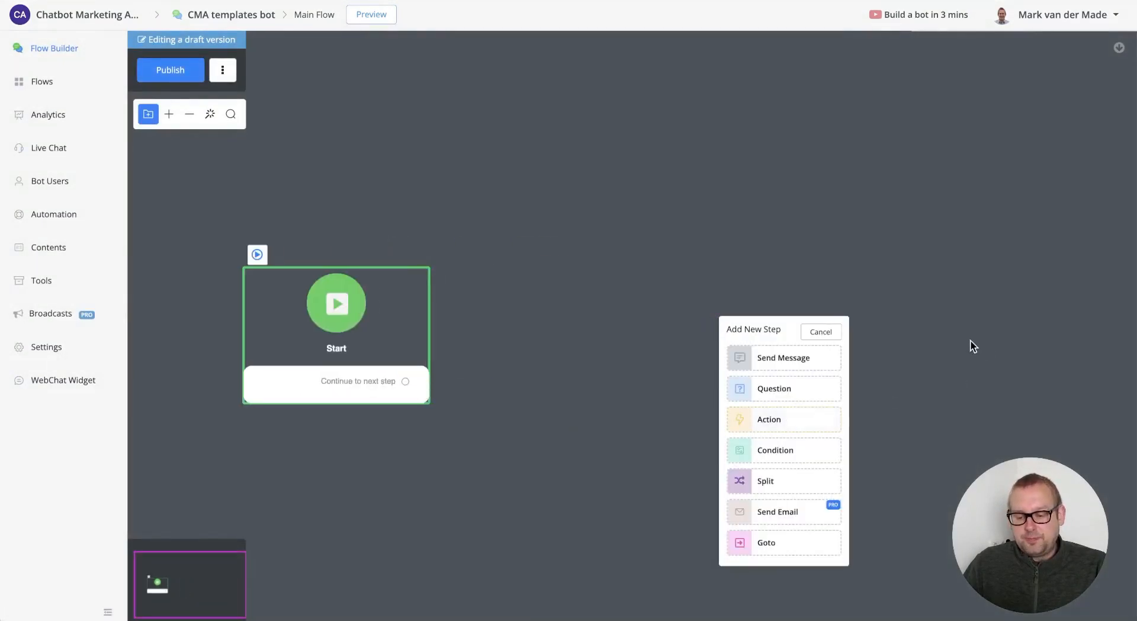
mouse_move(951, 255)
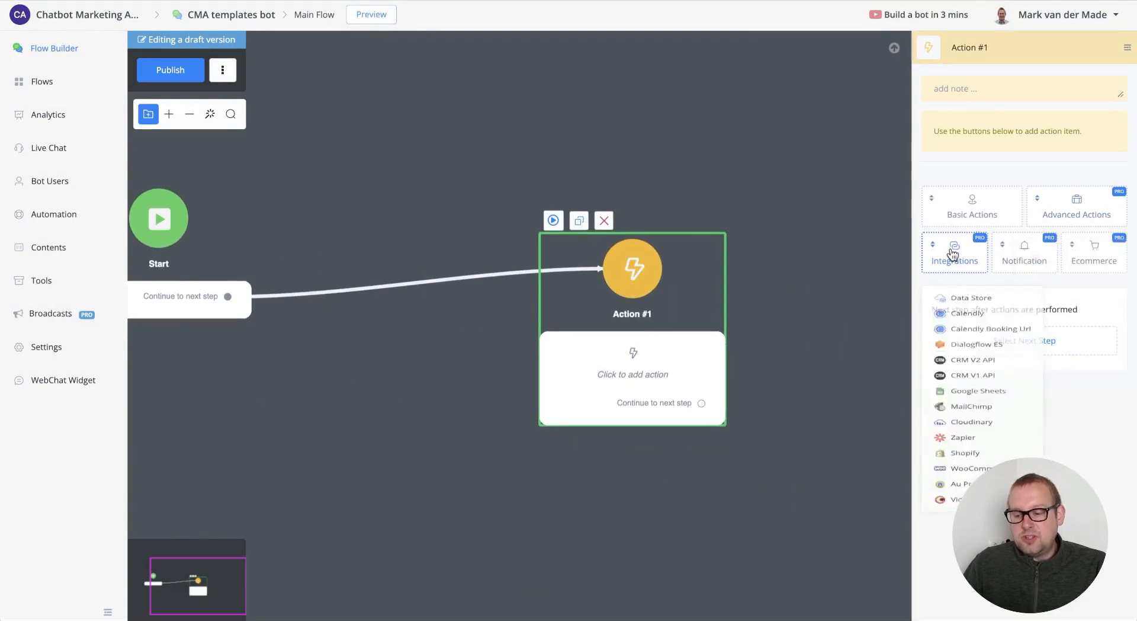
click(963, 300)
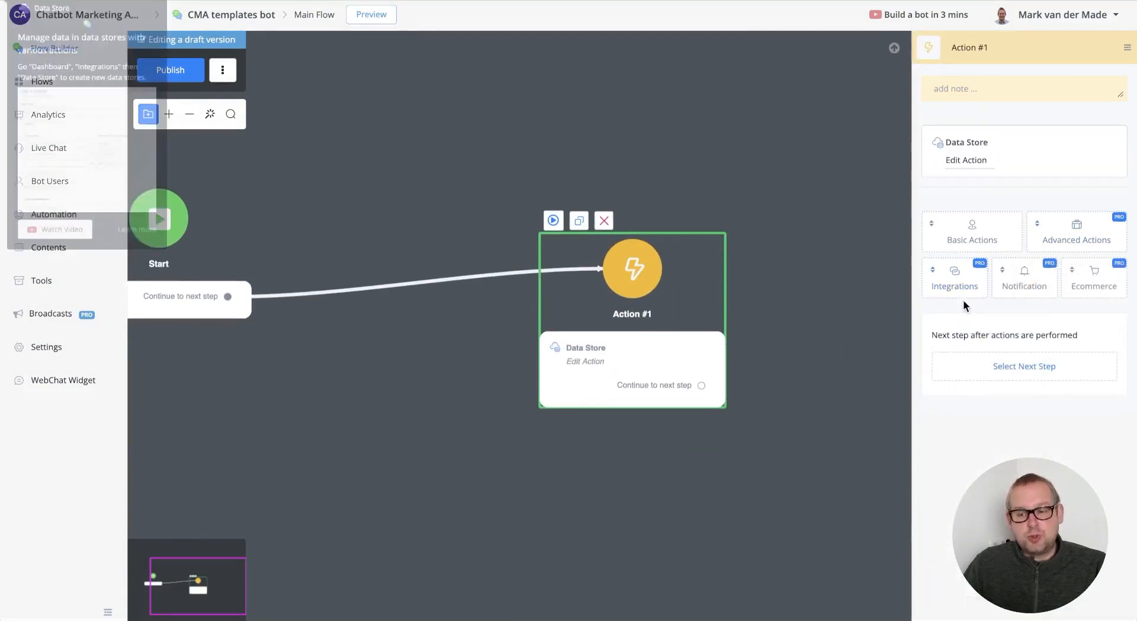
click(965, 162)
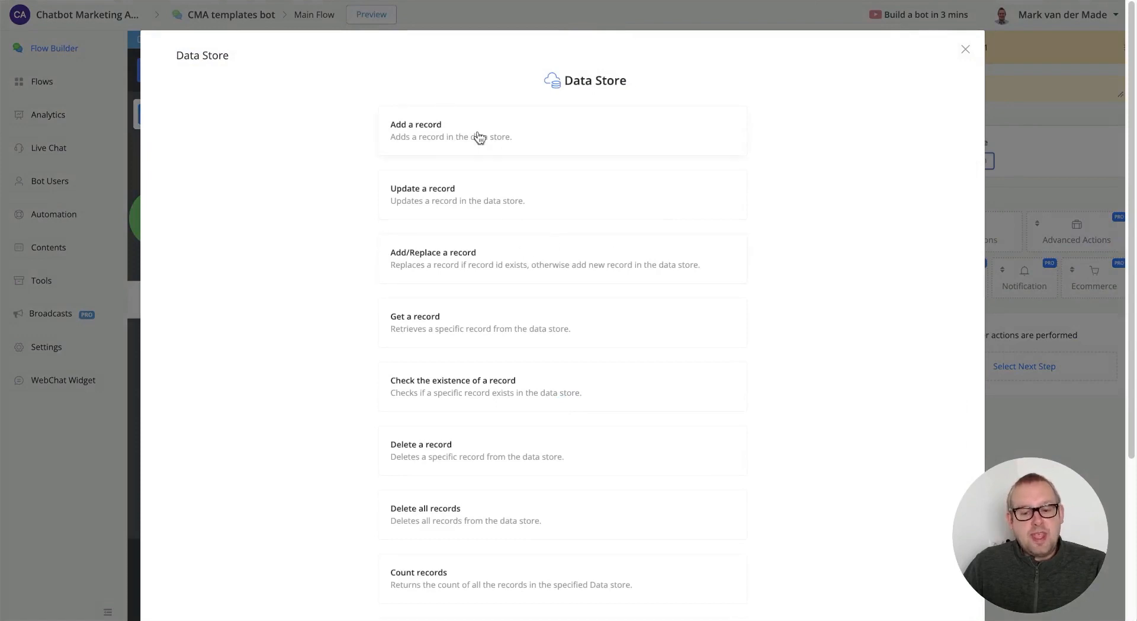
- Set the action to Add a record on mongodbdemo and browse its empty record list
click(513, 141)
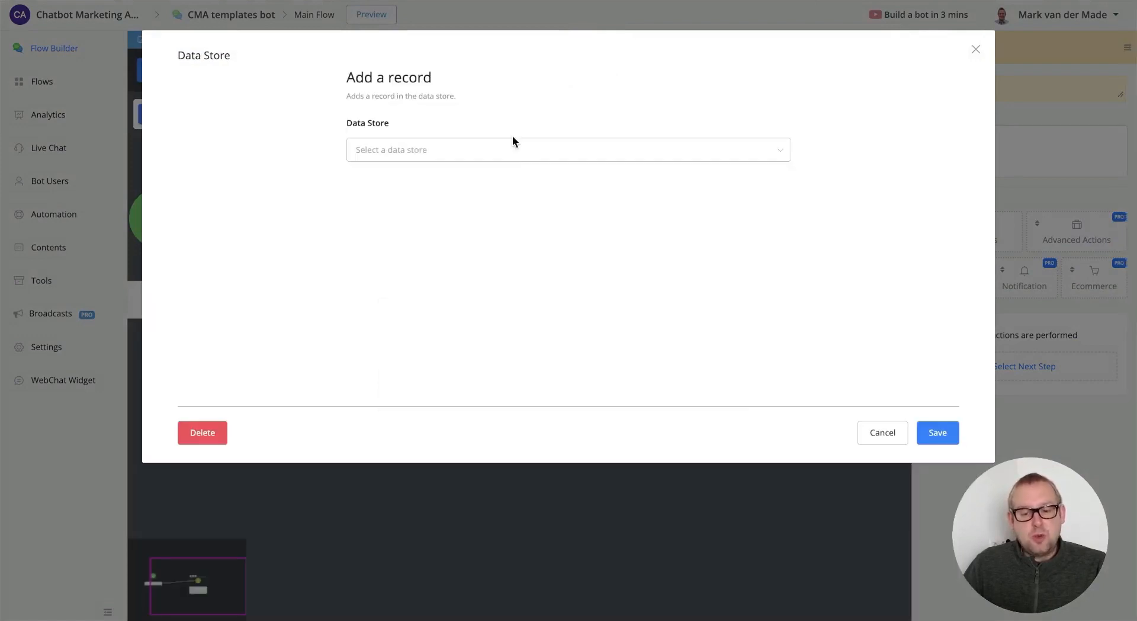
click(506, 159)
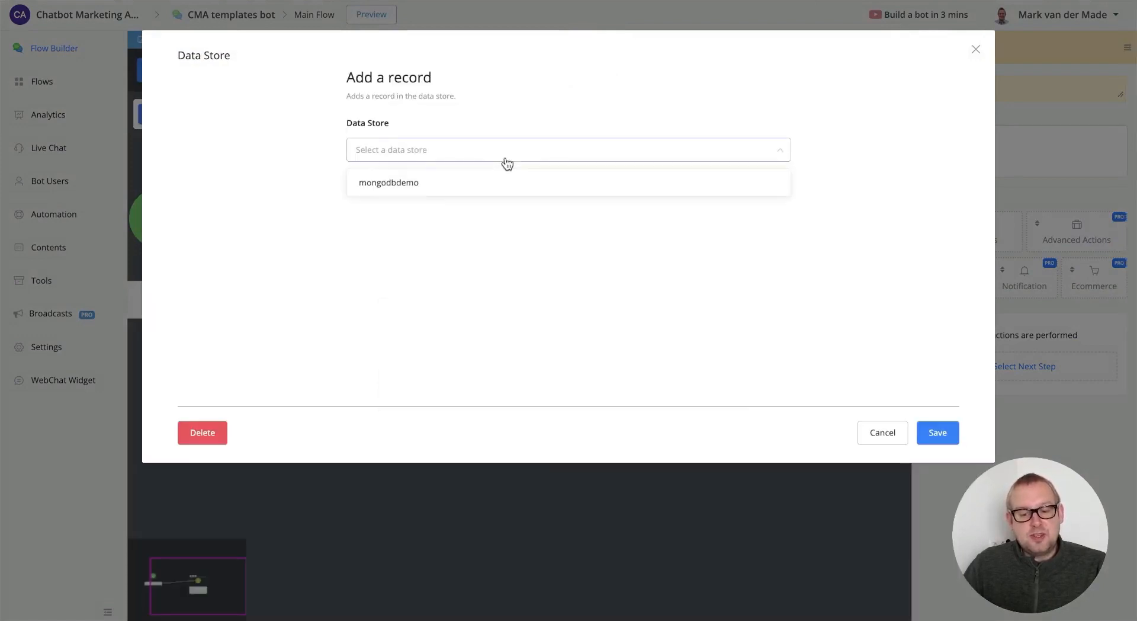
click(461, 185)
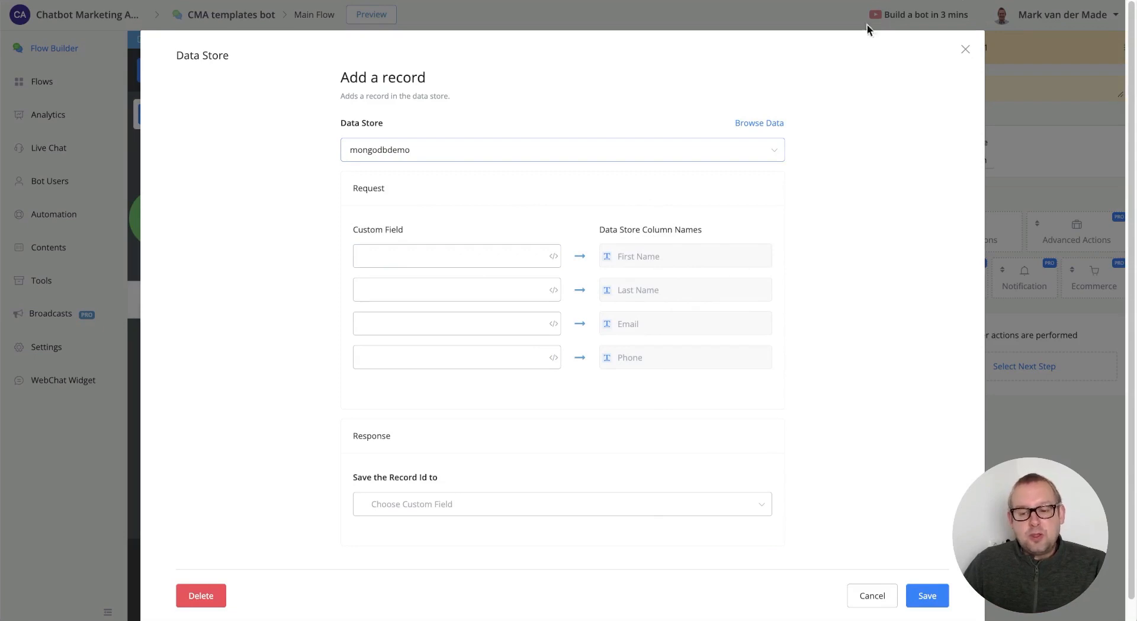
click(763, 124)
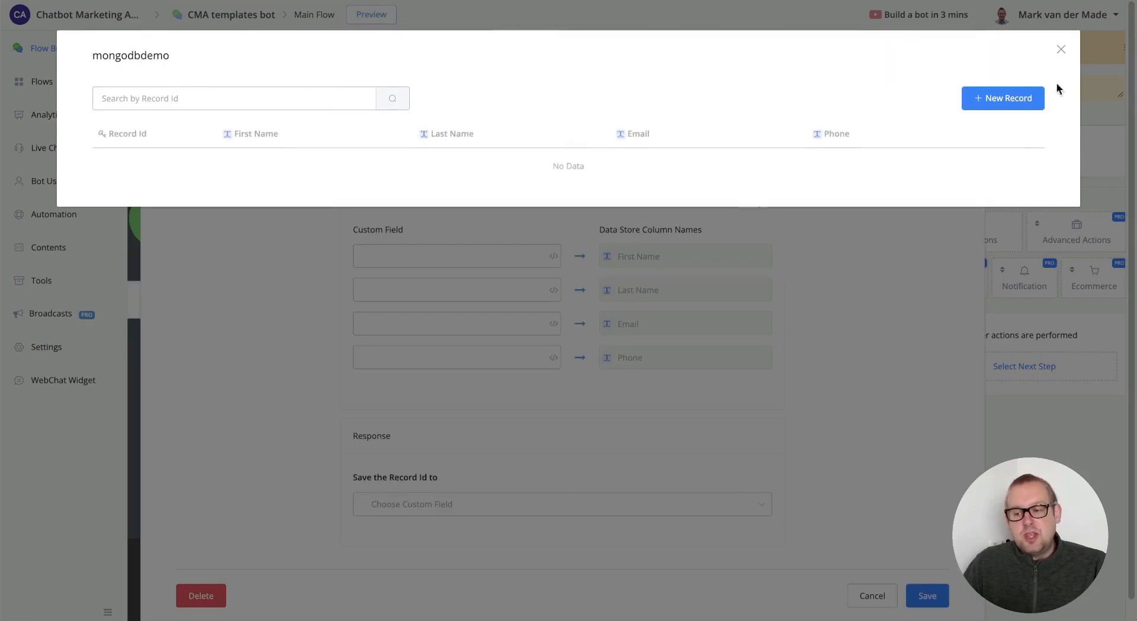
- Create a new record with the contact's first name, last name and e-mail address
click(1002, 94)
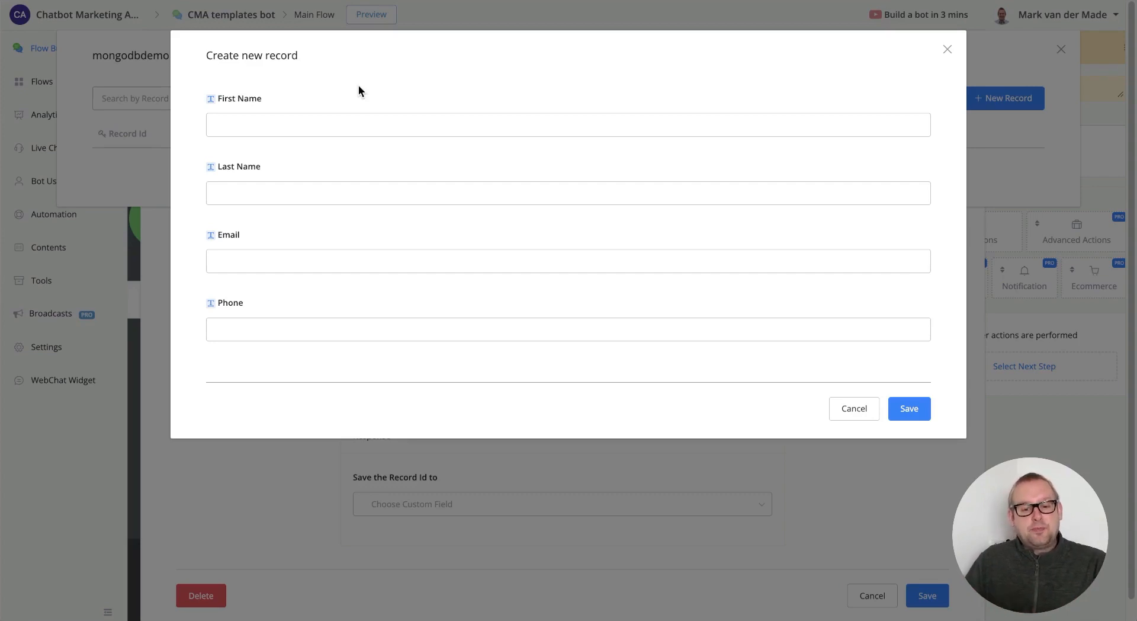
click(336, 122)
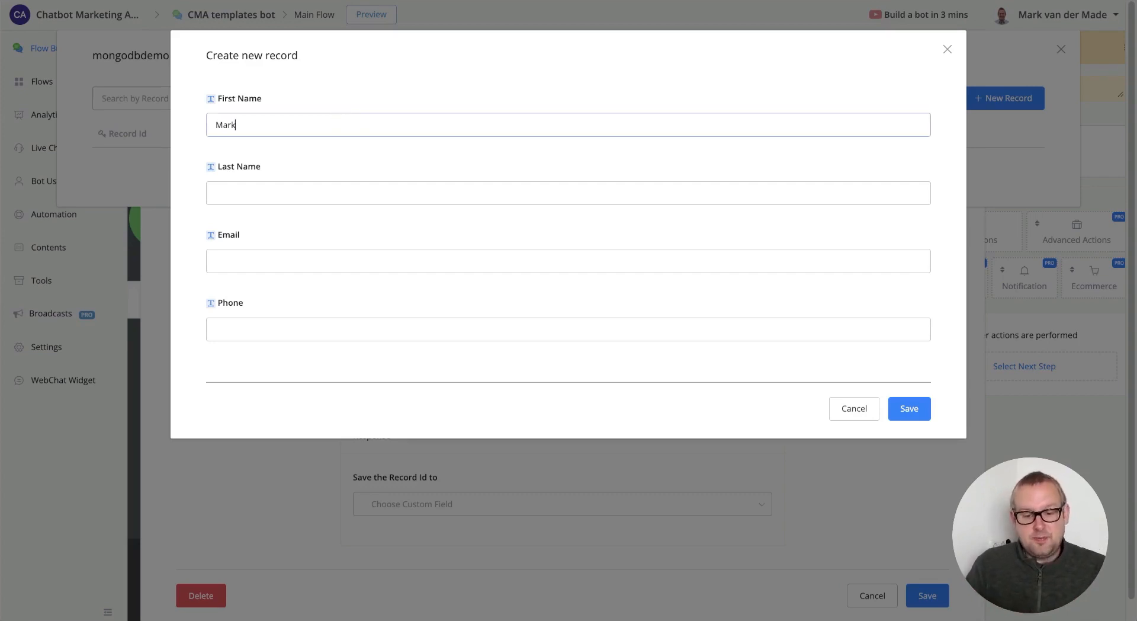
key(Tab)
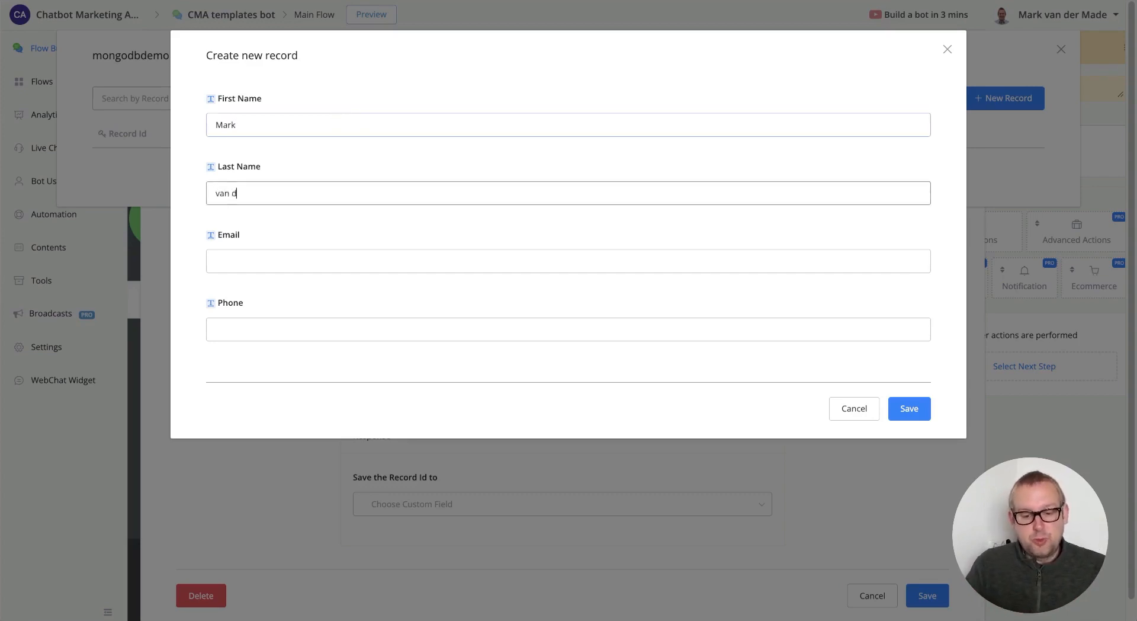
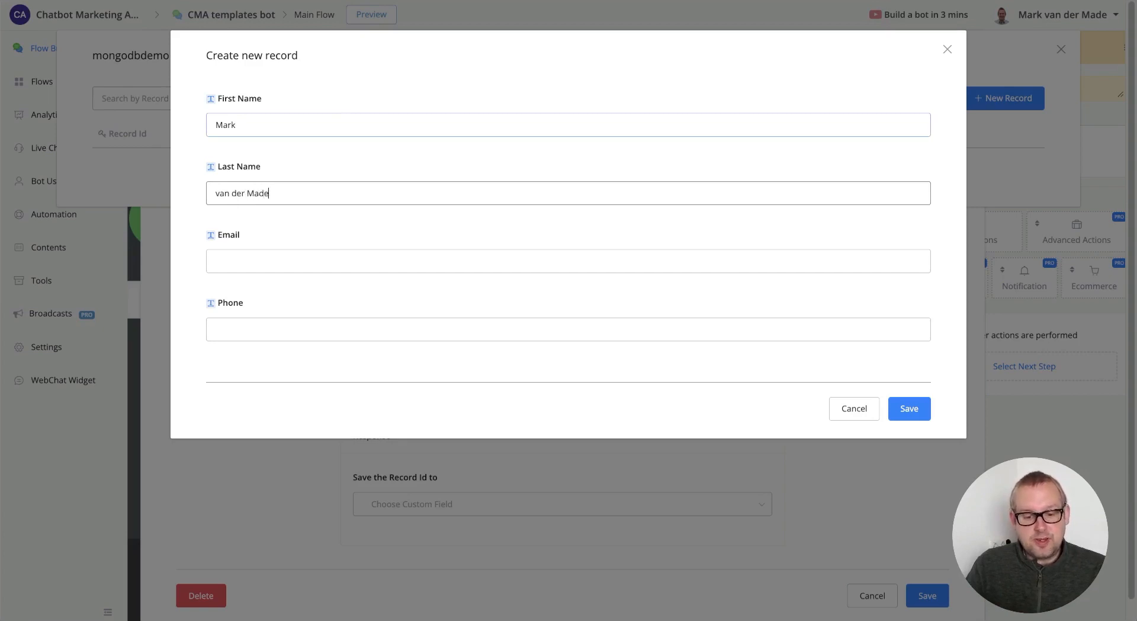
key(Tab)
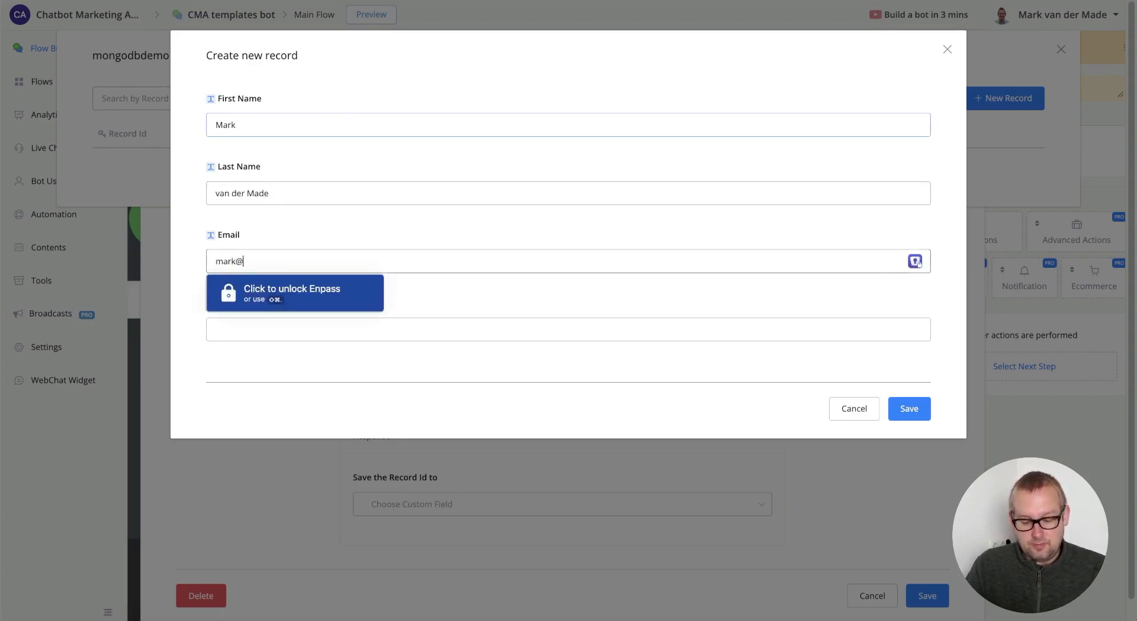
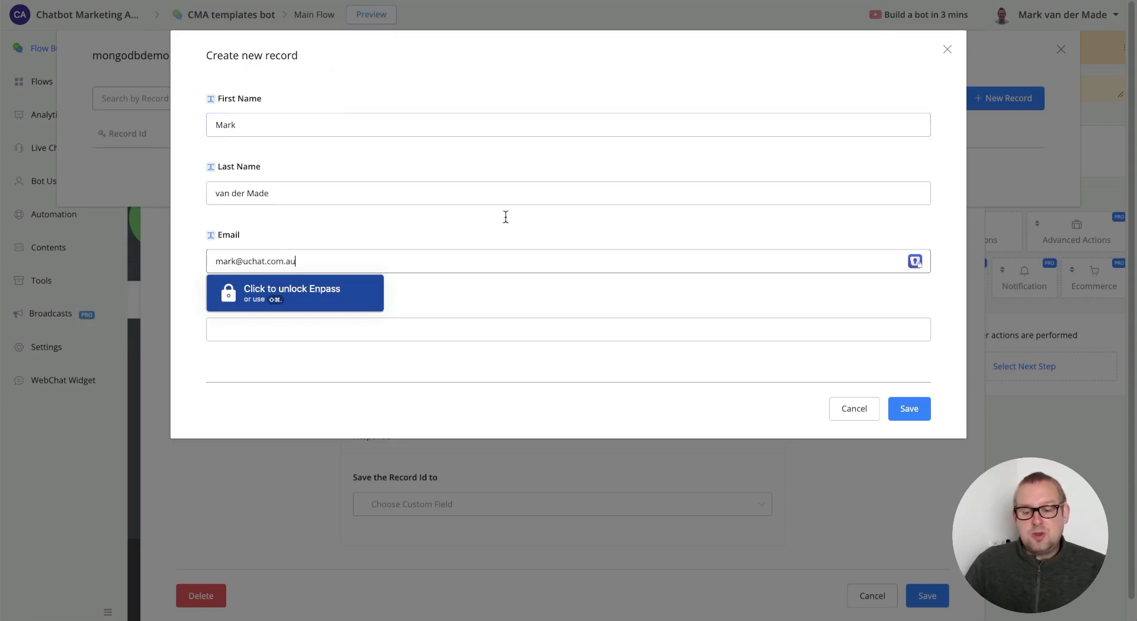
click(592, 357)
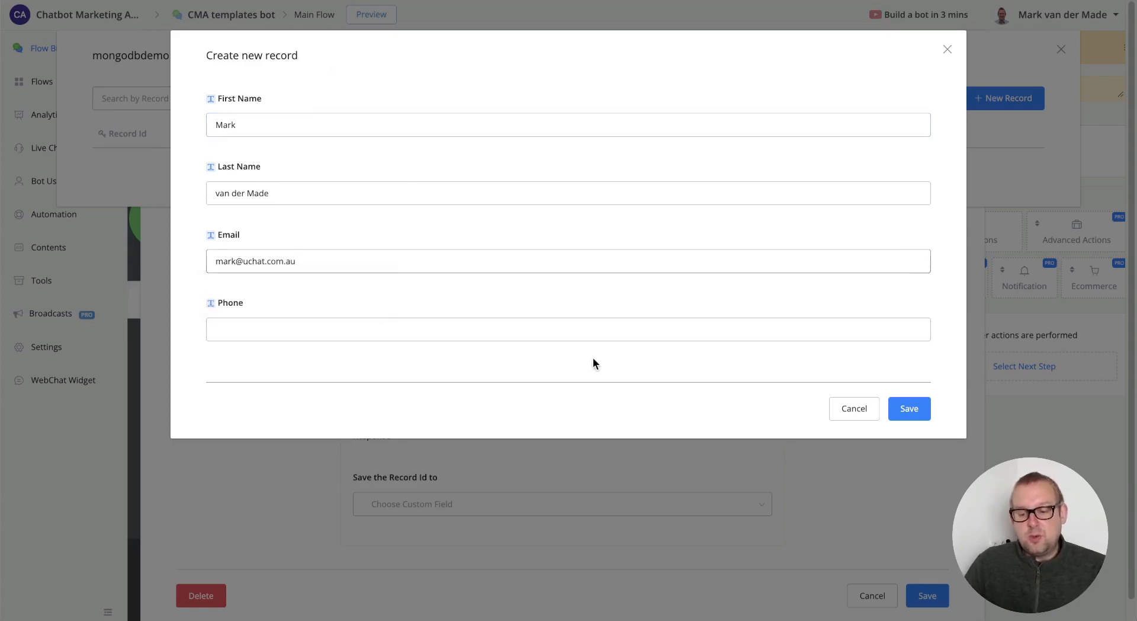
- Save the new record and switch to MongoDB Atlas
click(895, 409)
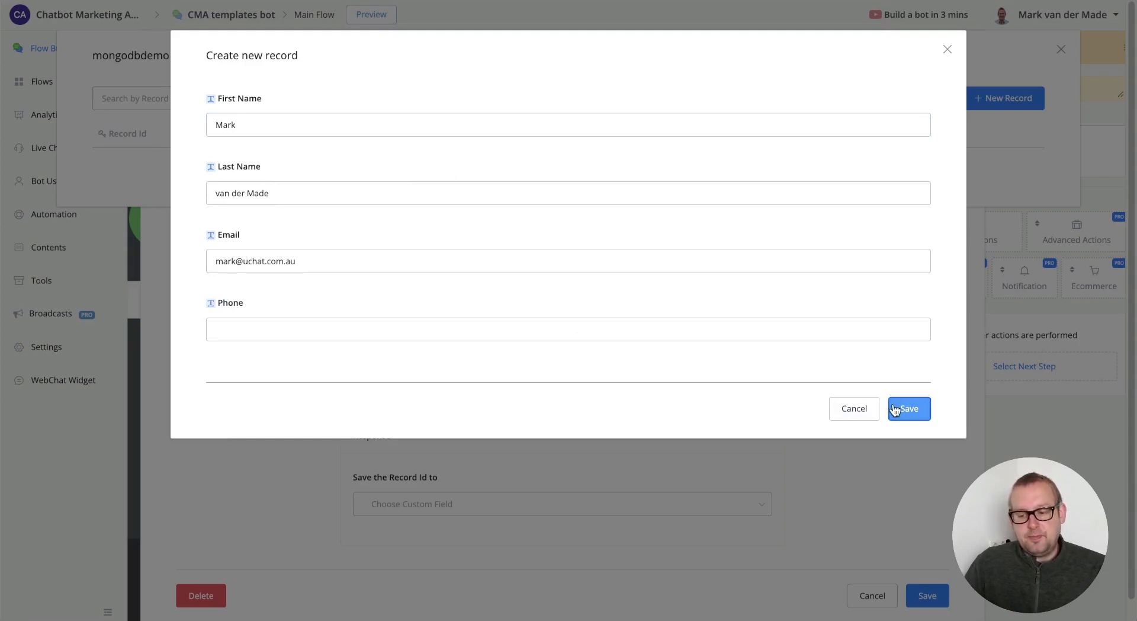
click(894, 410)
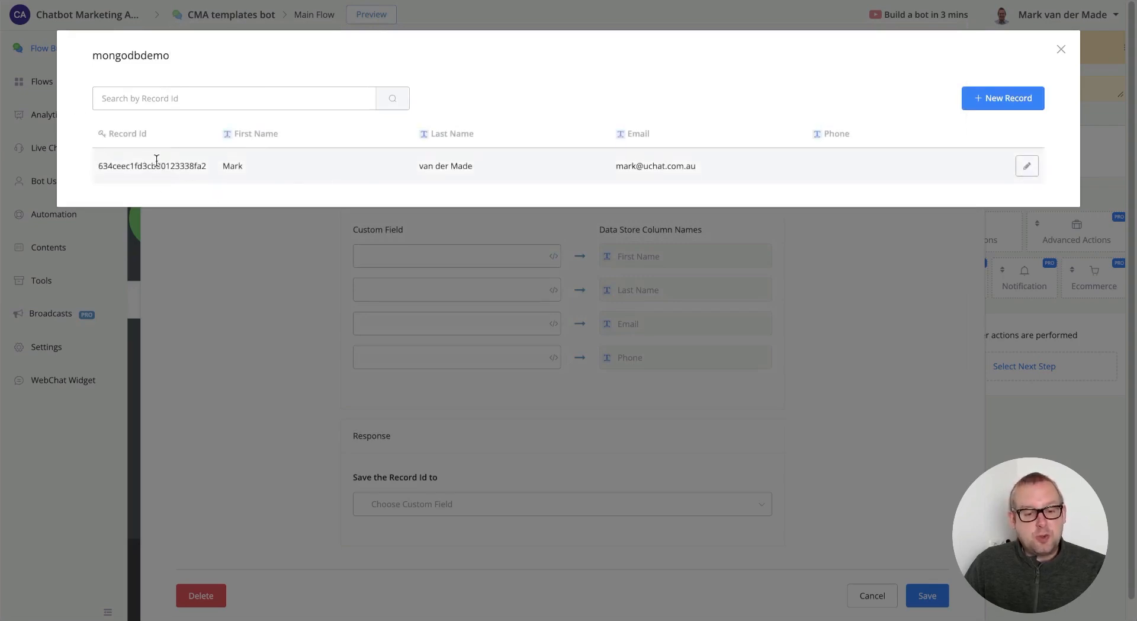
click(55, 1)
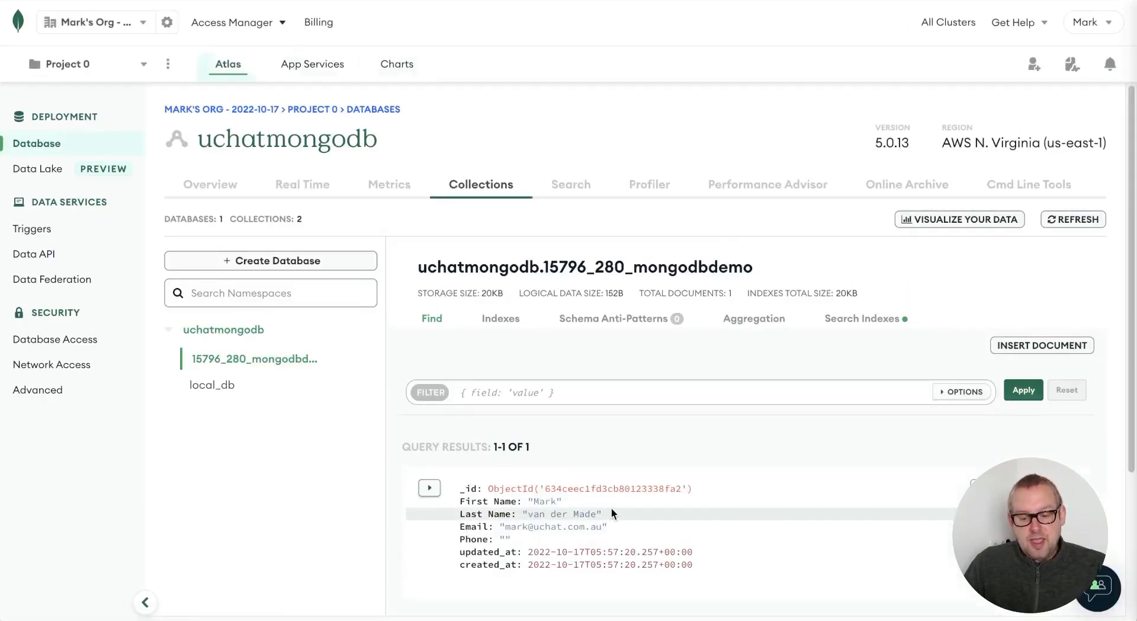
- Scroll through the new document in the 15796_280_mongodbdemo collection
scroll(612, 513, down, 1)
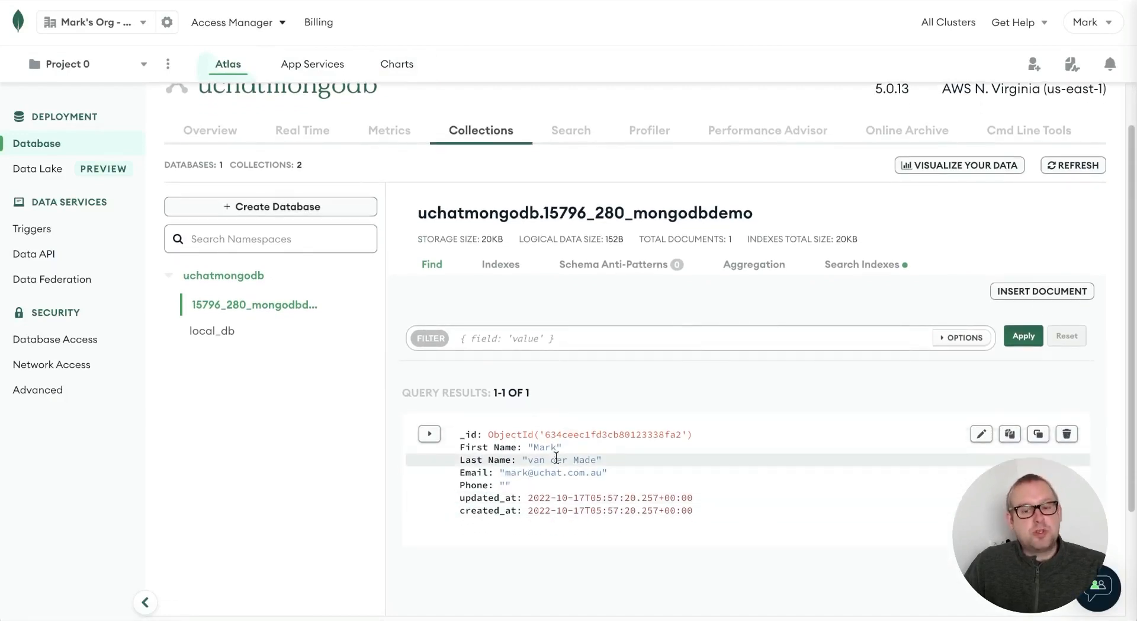
scroll(533, 415, down, 2)
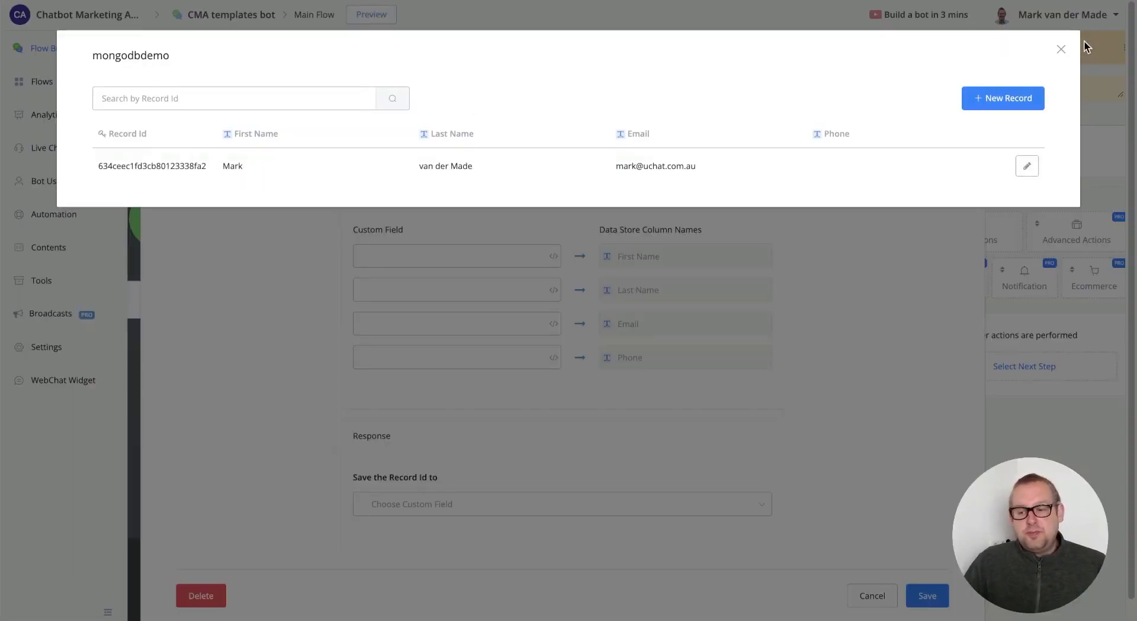
- Map the four custom fields to First Name, Last Name, Email and Phone
click(1061, 48)
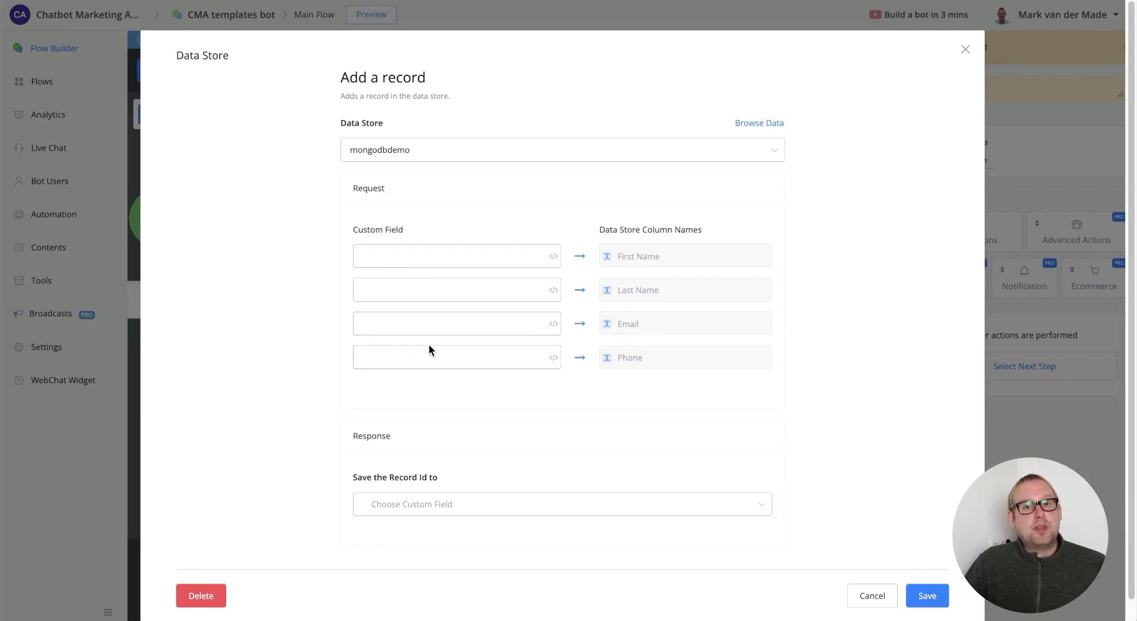
click(430, 254)
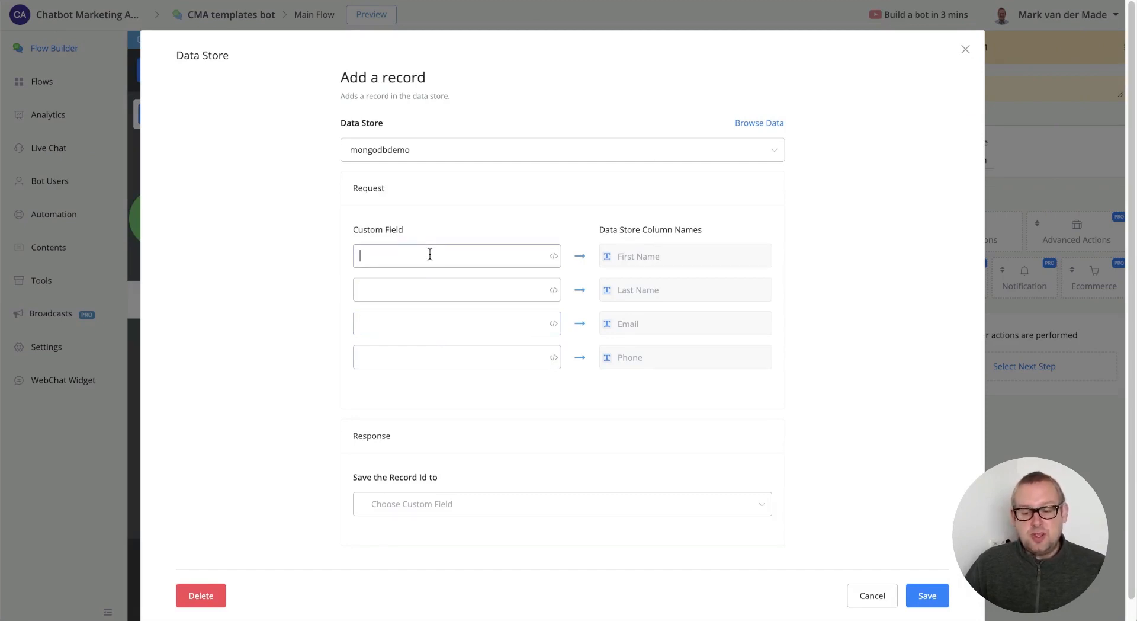
click(554, 255)
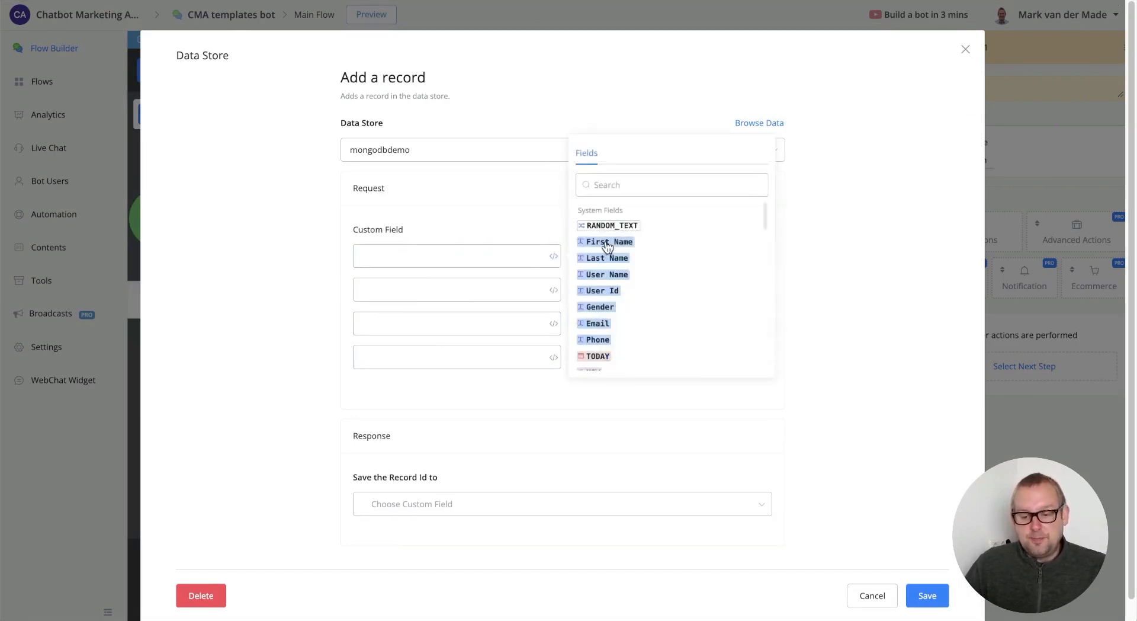
click(608, 241)
click(471, 288)
click(553, 289)
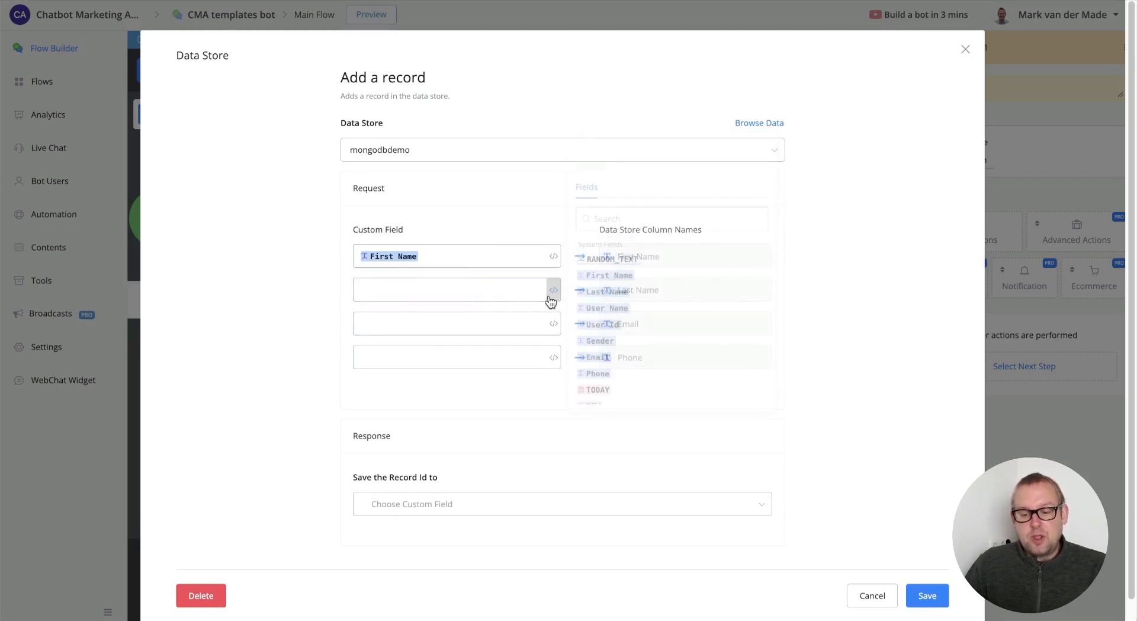
click(599, 296)
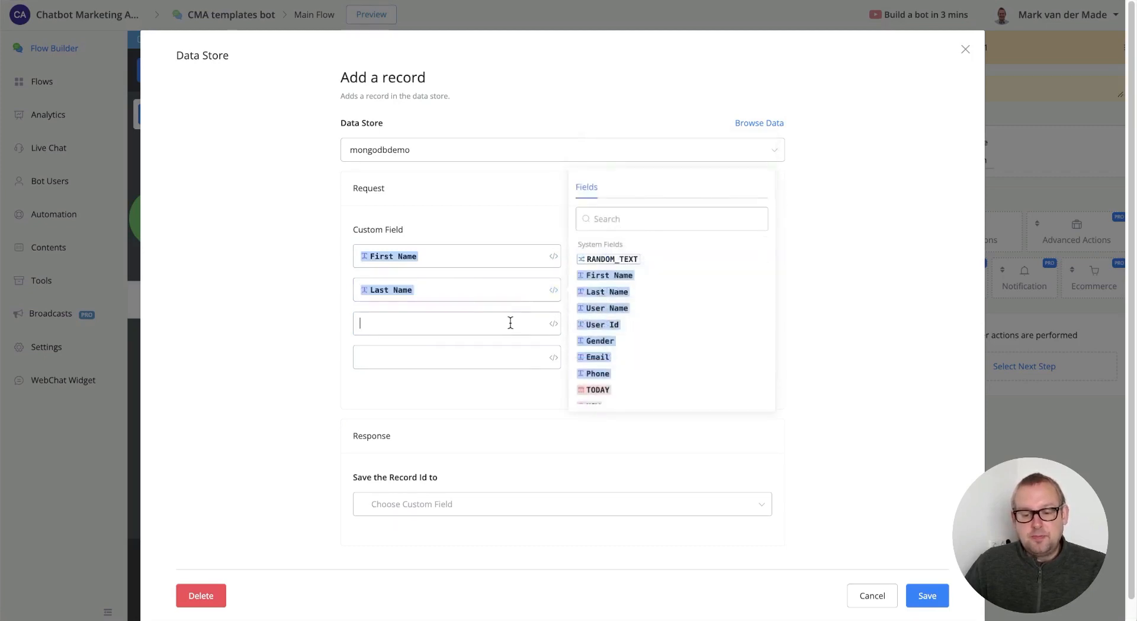
click(552, 324)
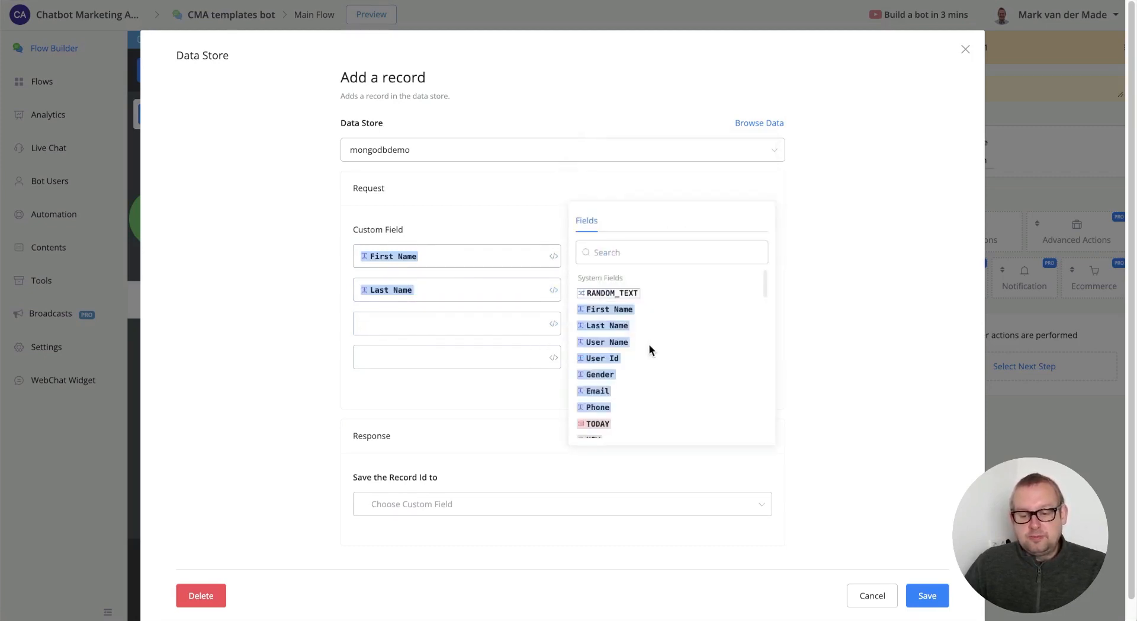
click(585, 393)
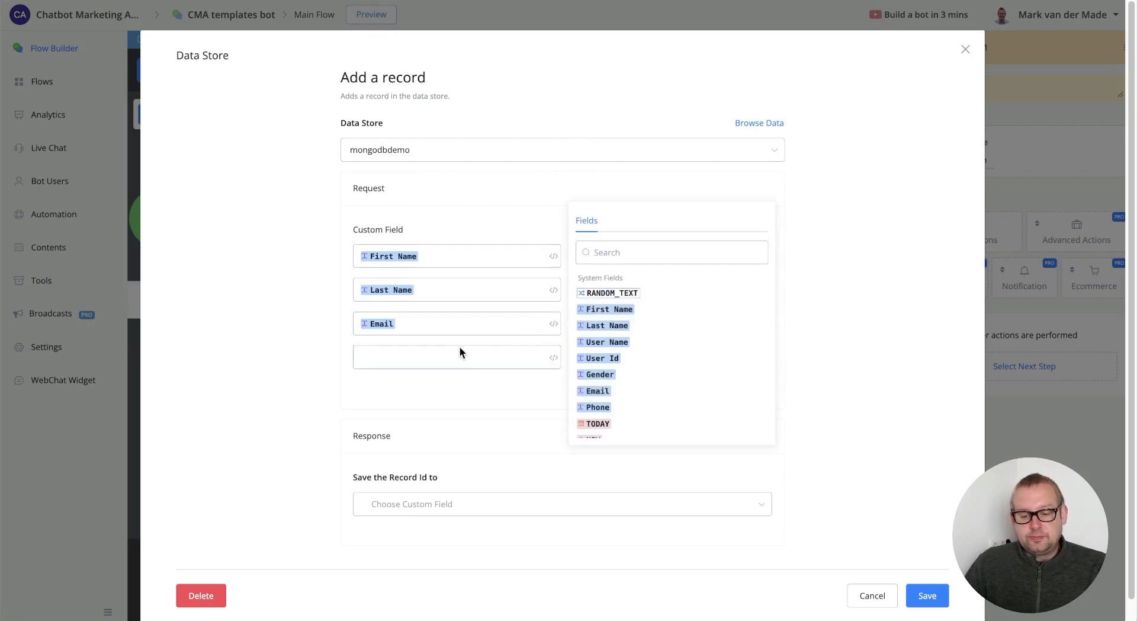
click(554, 358)
click(601, 442)
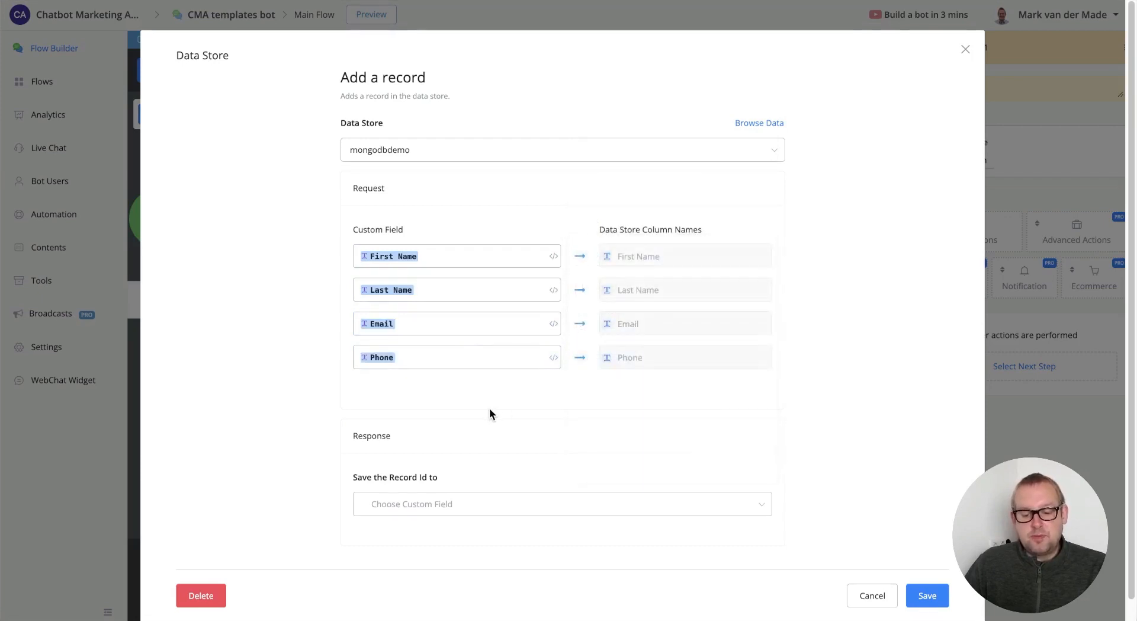
- Save the record id to a new Text user field db_record_id and save the action
scroll(605, 415, down, 1)
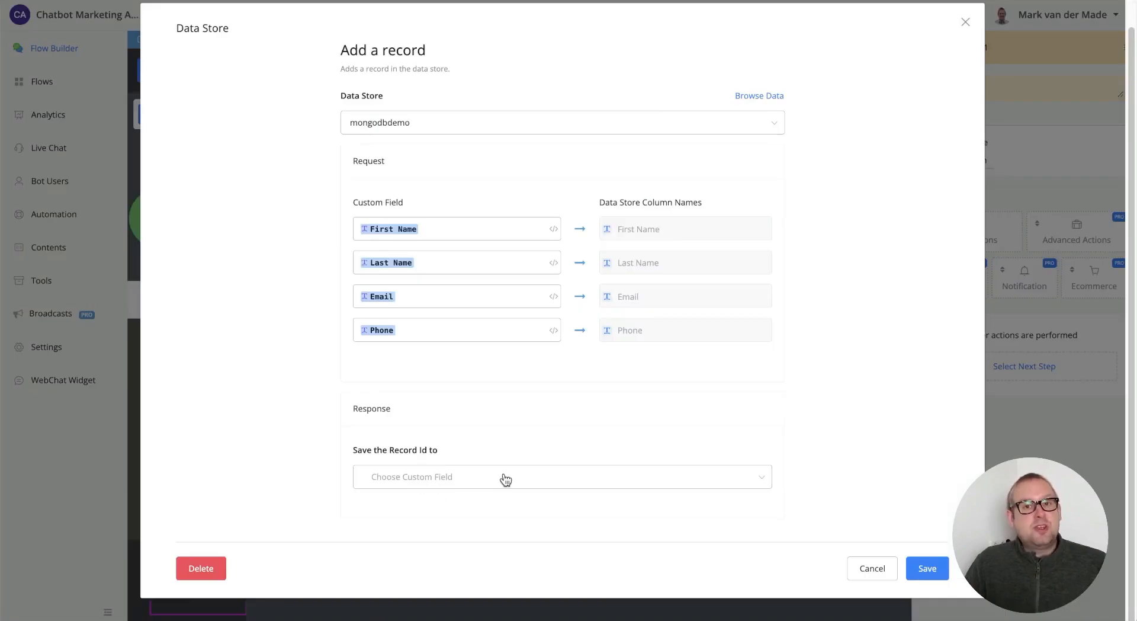
click(505, 480)
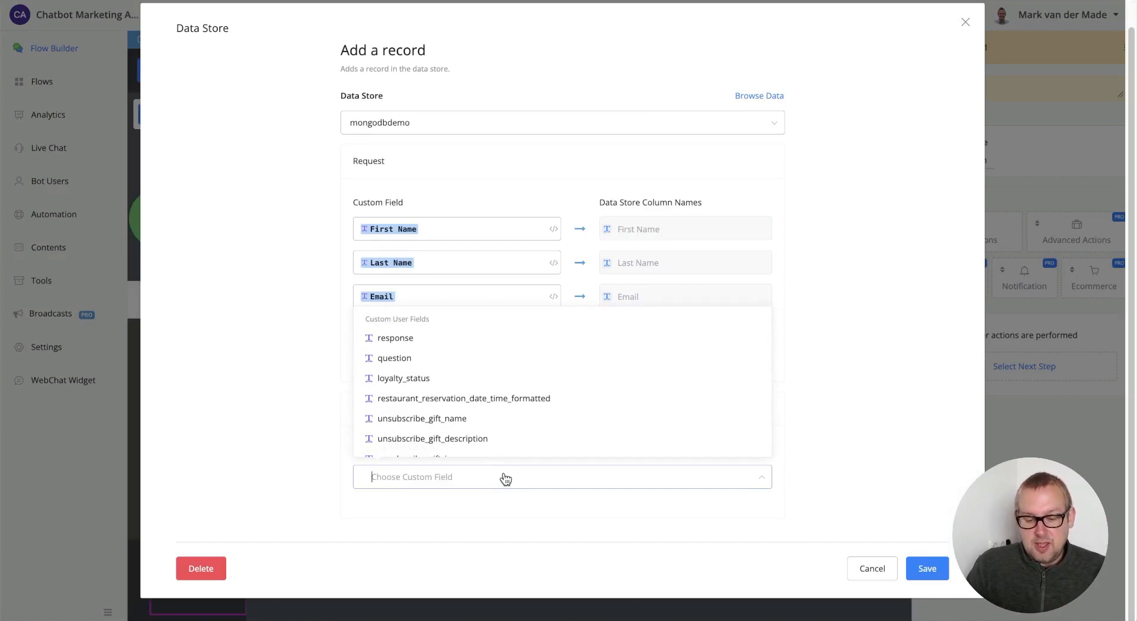
text(db_)
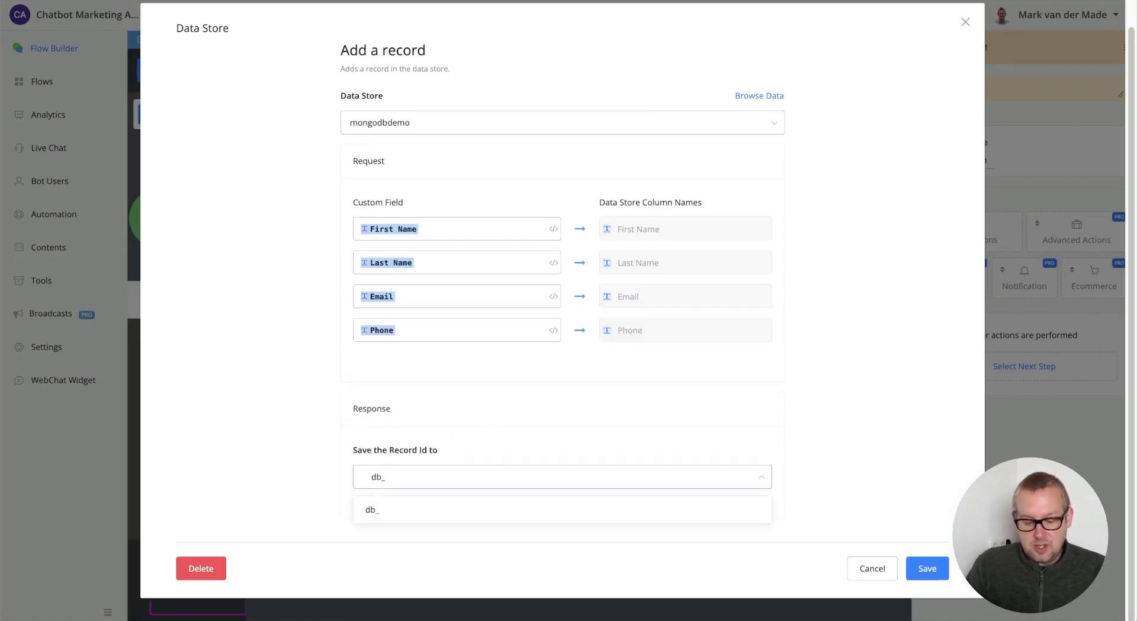
text(record_id)
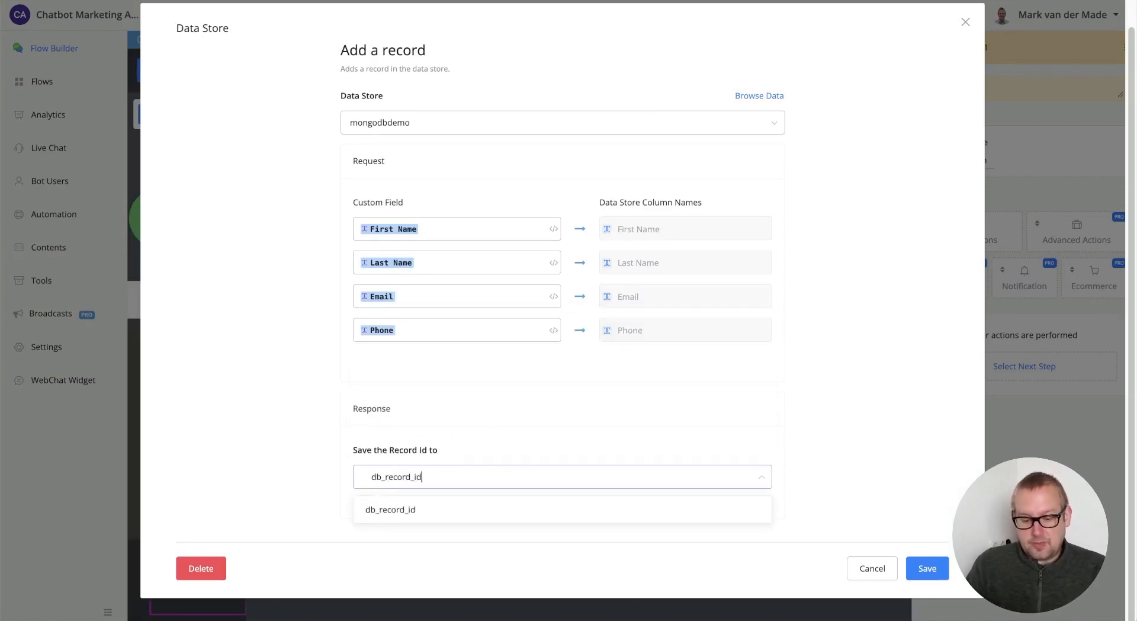
click(469, 506)
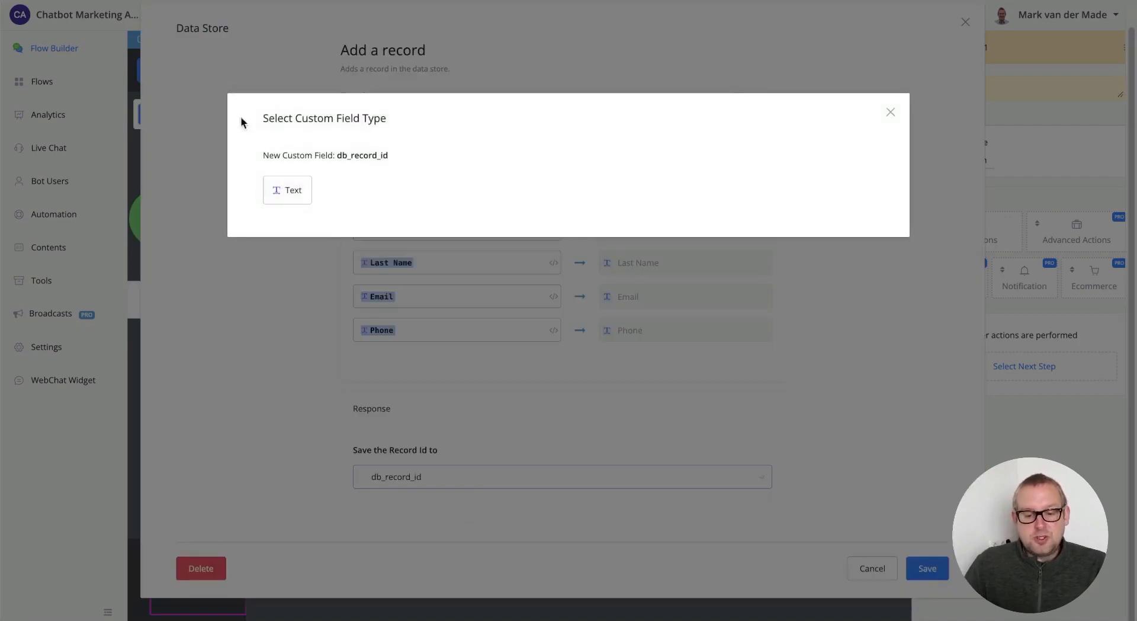
click(297, 196)
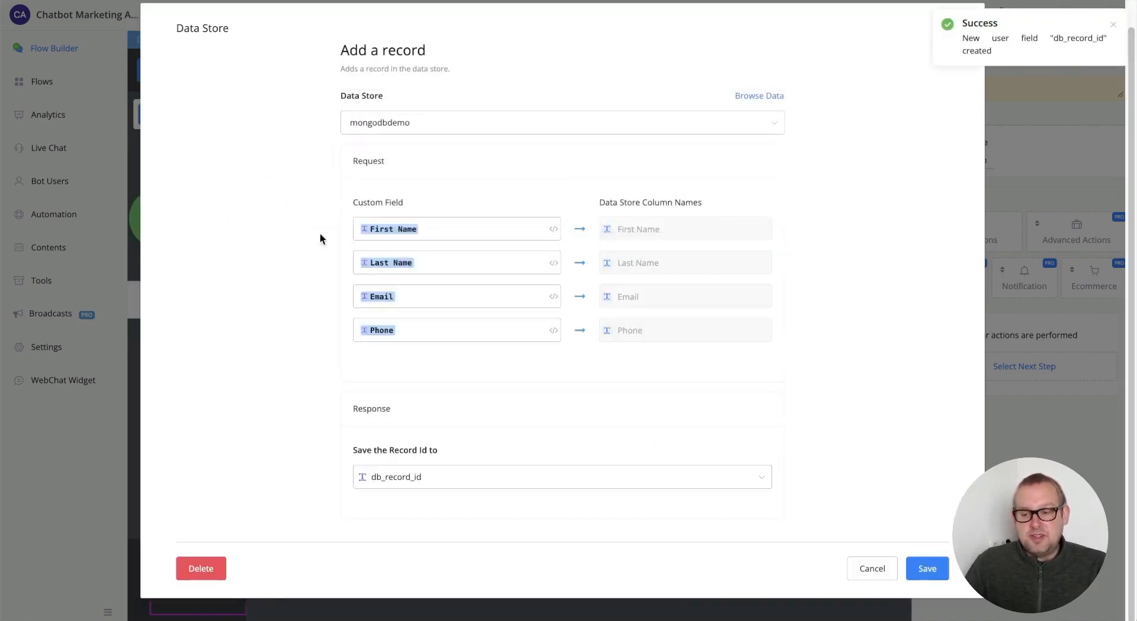
click(928, 568)
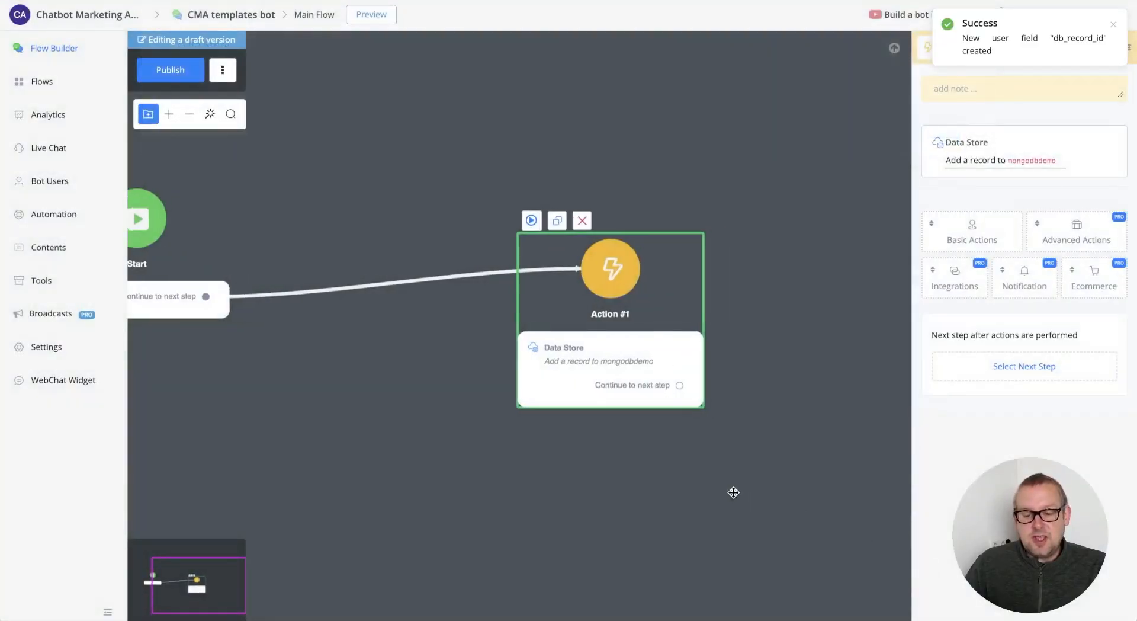
- Insert a Question step between Start and the Data Store action
mouse_move(426, 232)
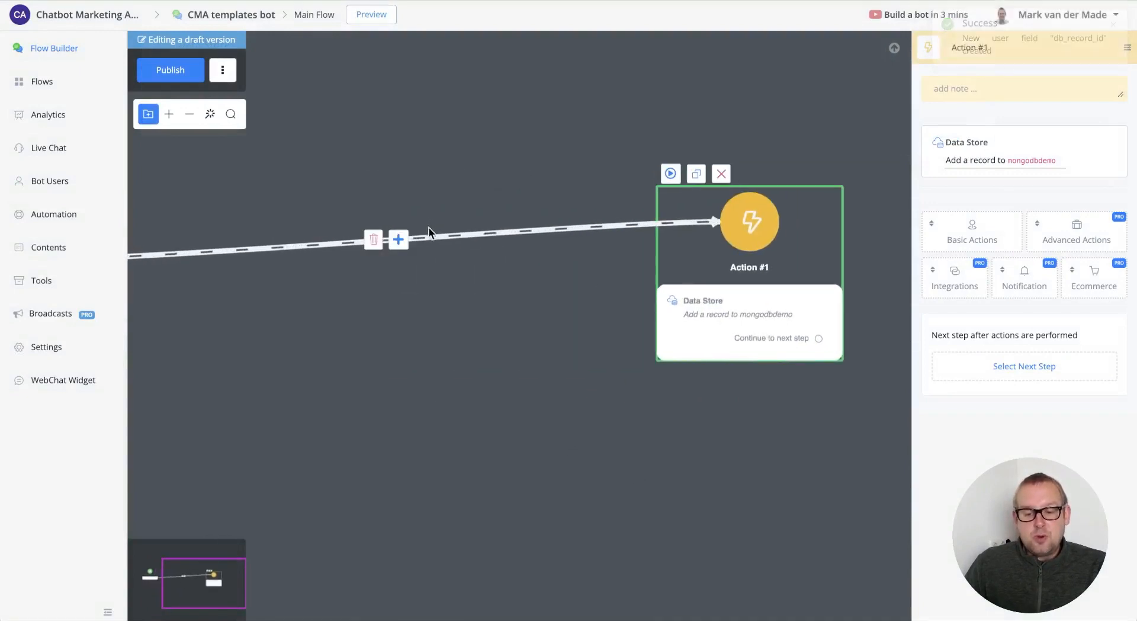
click(398, 240)
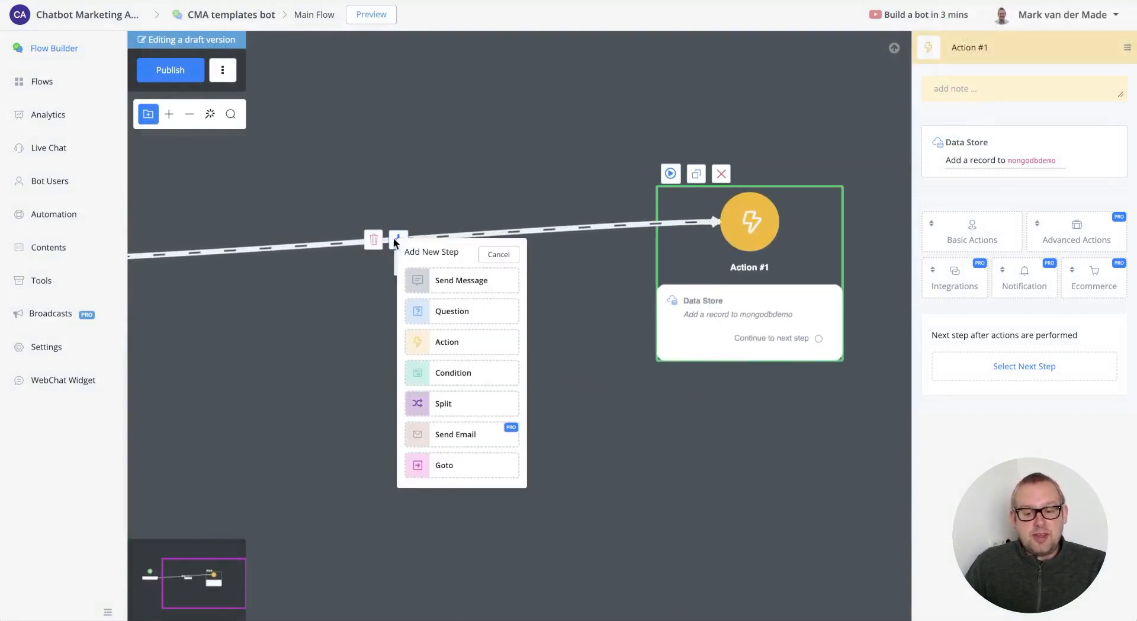
click(444, 320)
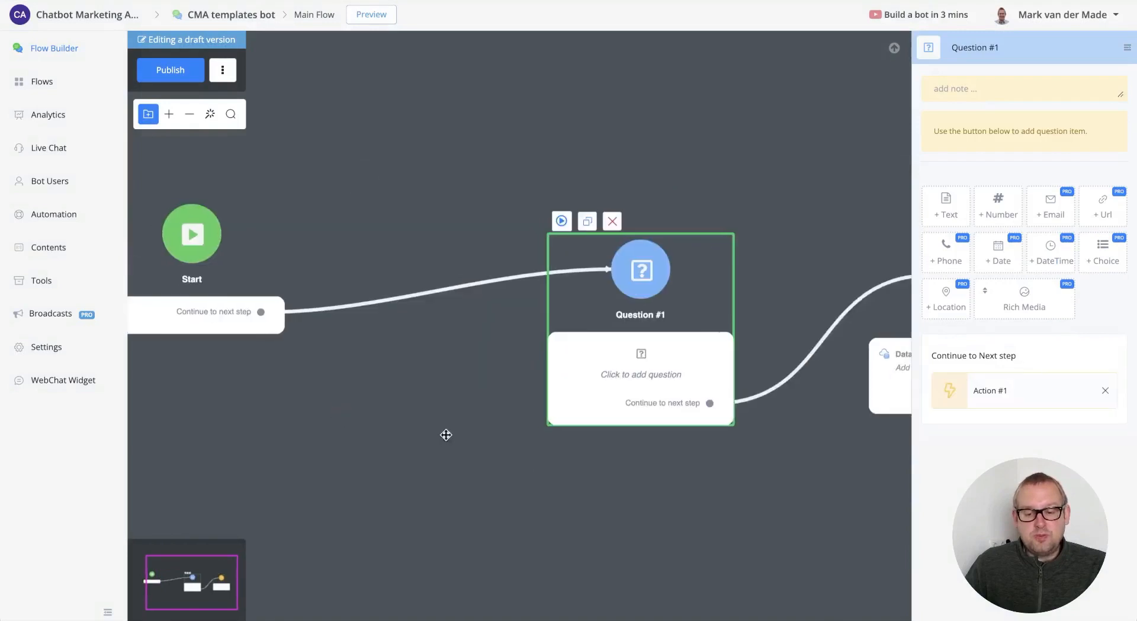
drag(681, 359, 475, 323)
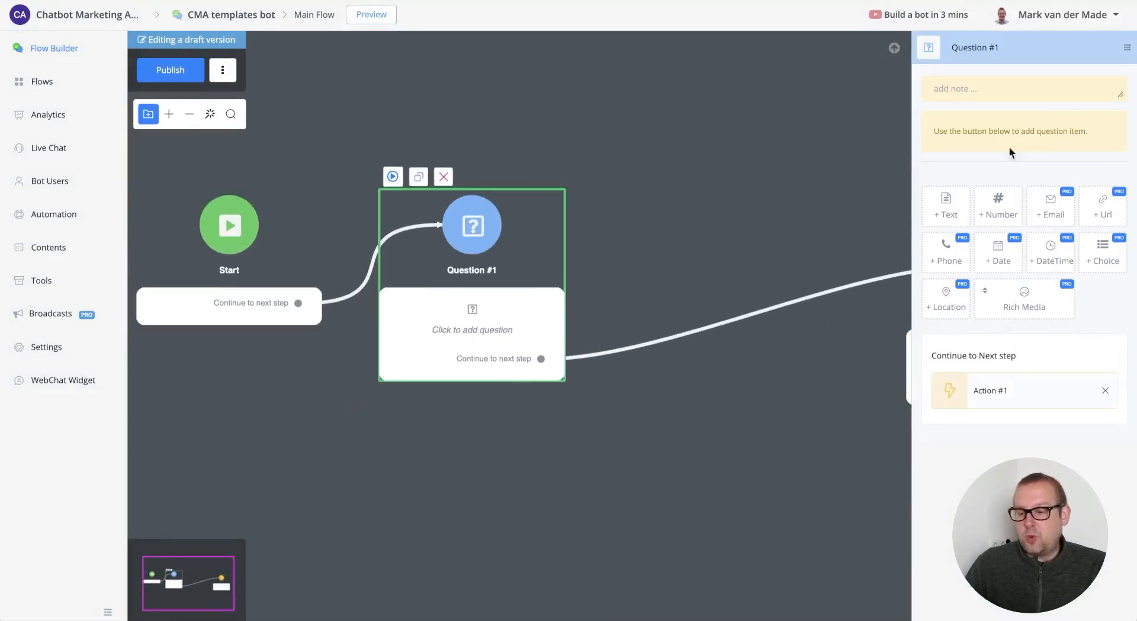
- Add an email question 'what is your email' whose answer saves to the Email field
mouse_move(942, 216)
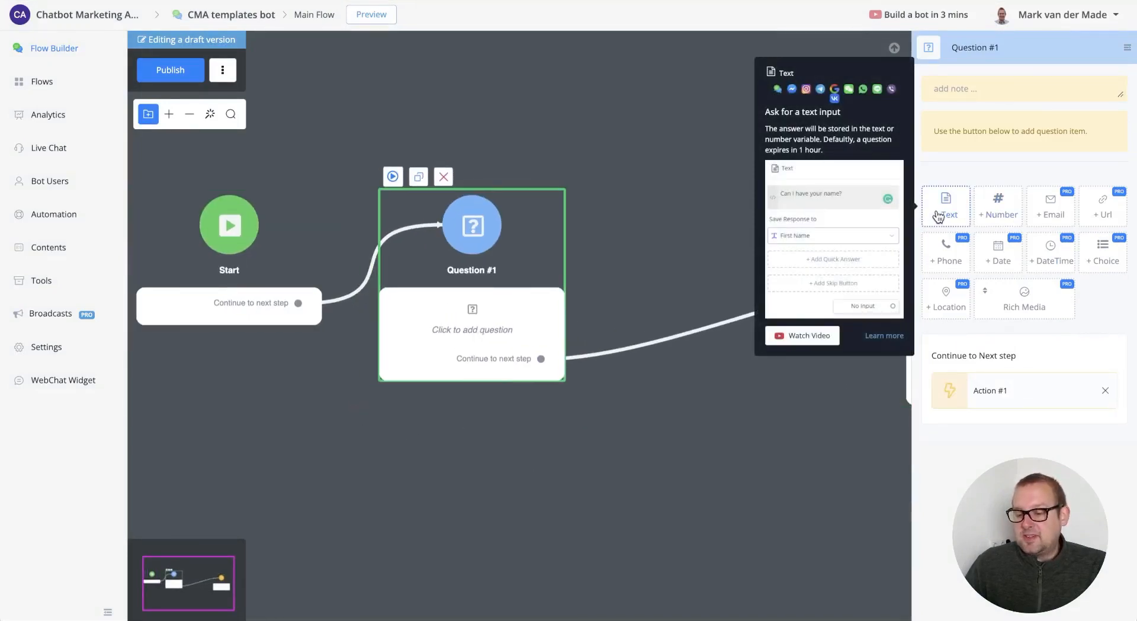
click(1051, 208)
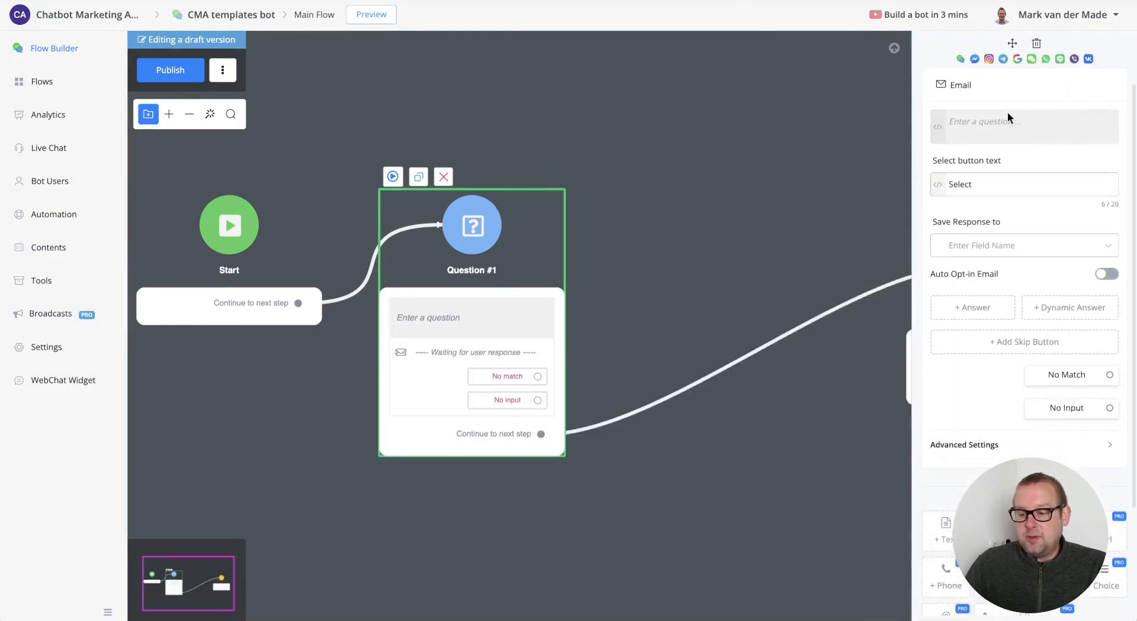
click(1007, 118)
text(what i)
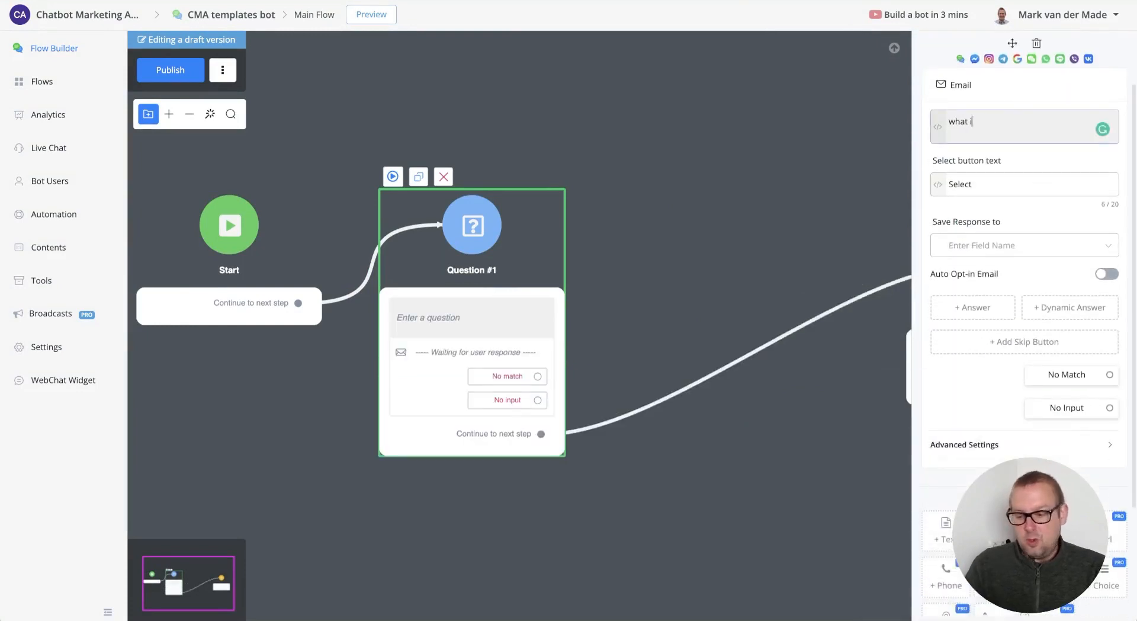
text(s your email?)
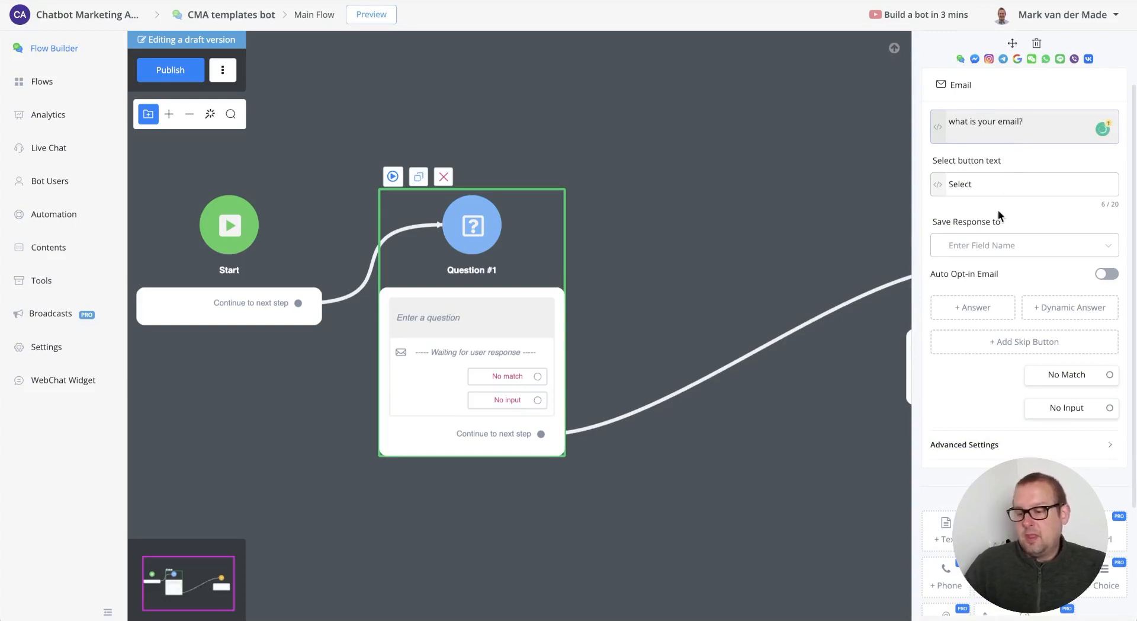
click(1001, 247)
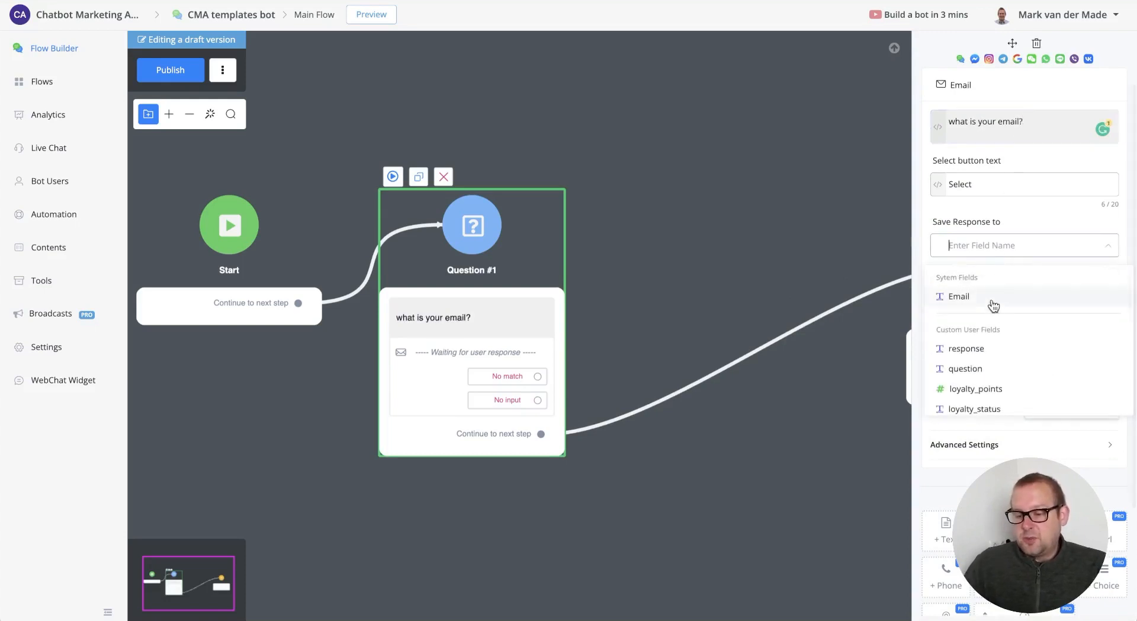
click(994, 302)
drag(787, 237, 421, 228)
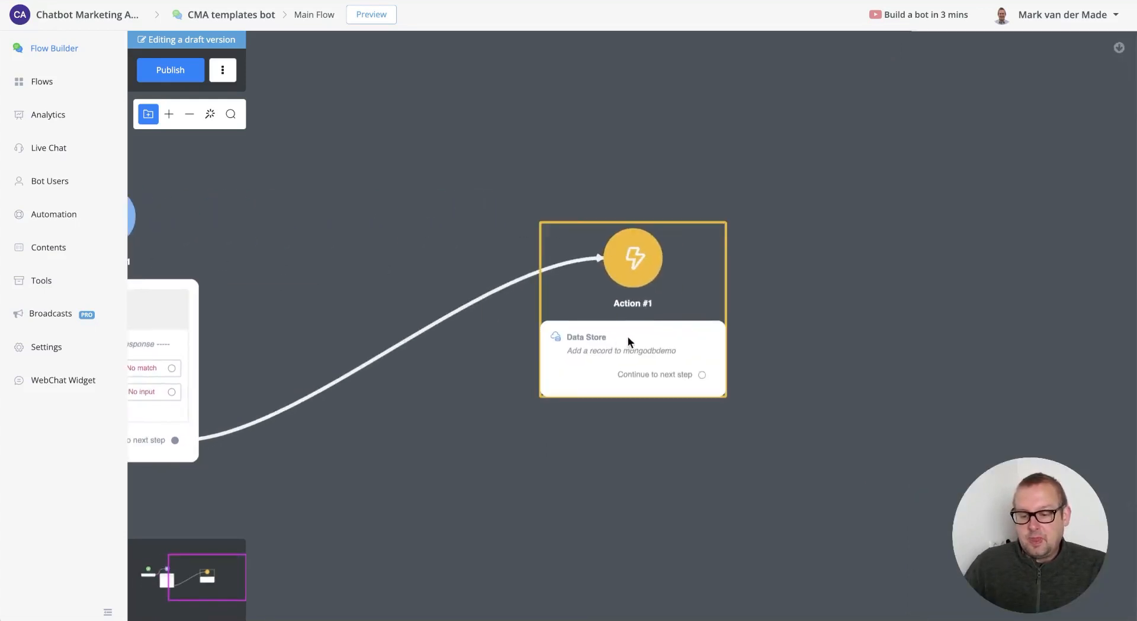
drag(628, 336, 888, 297)
- Insert Question #2 with a Phone item 'what is your phone number?' saved to the Phone field
mouse_move(584, 308)
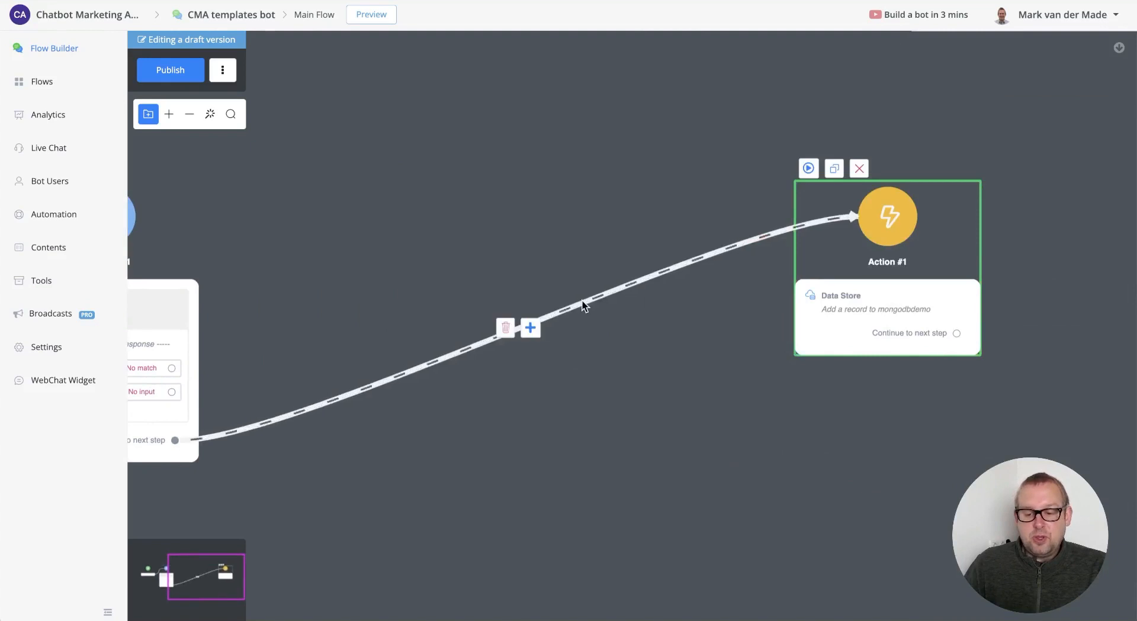
click(538, 327)
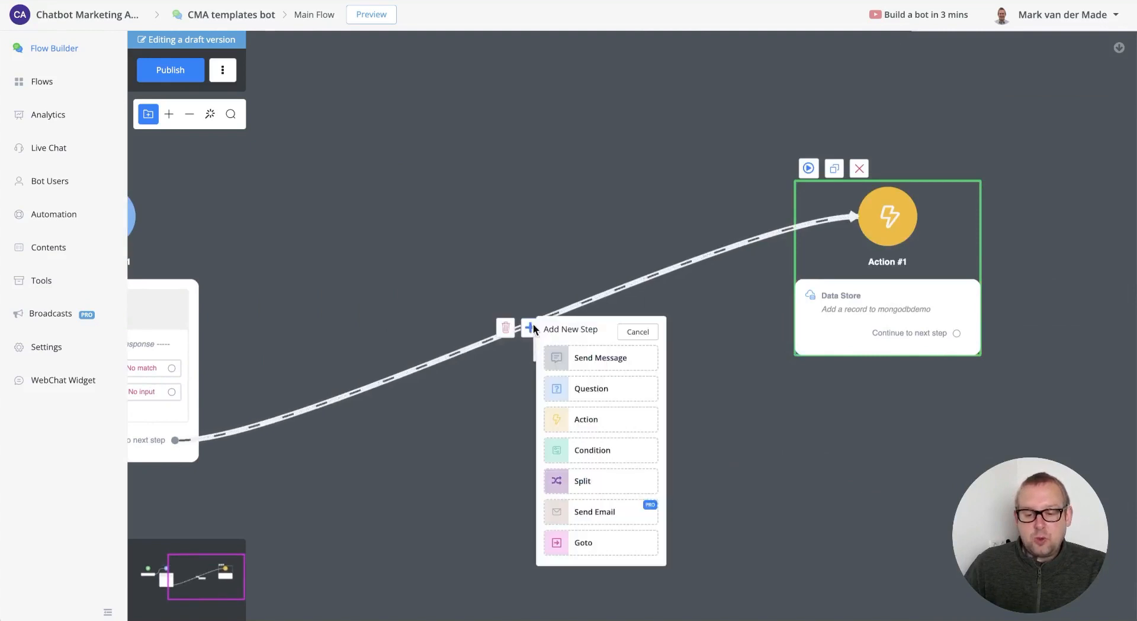
click(613, 392)
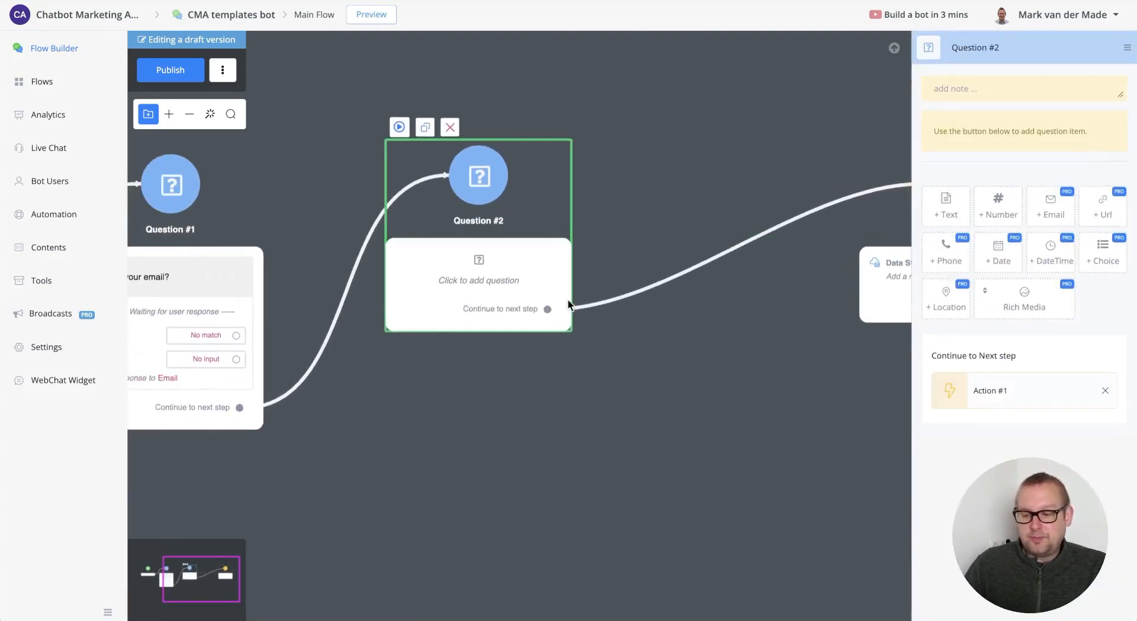
click(949, 256)
click(1040, 121)
text(what is your phone number)
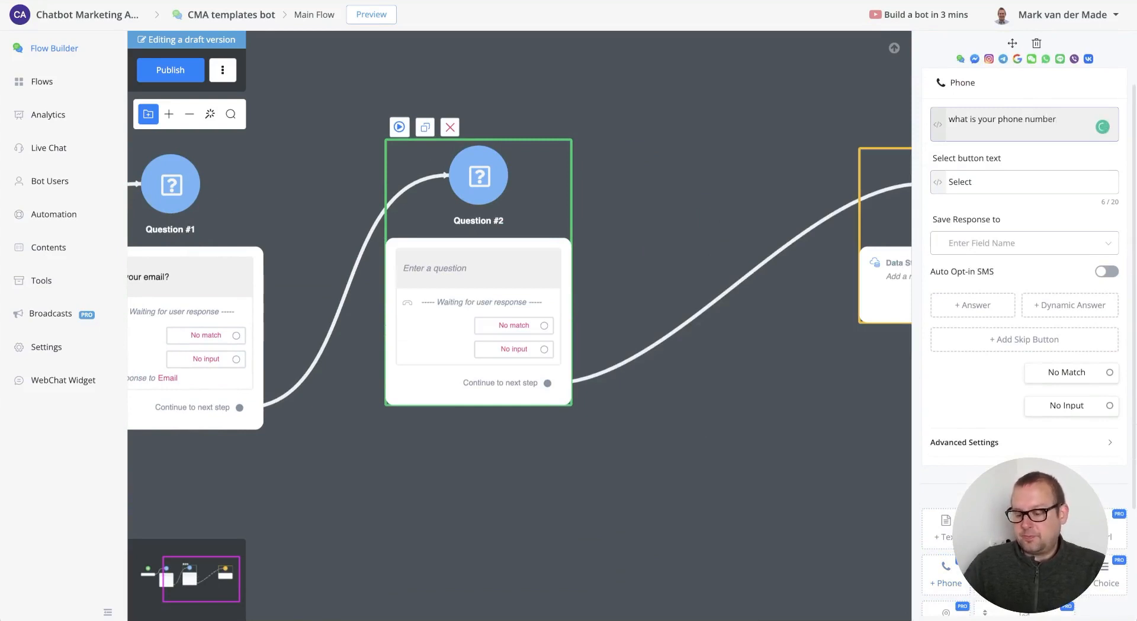
text(?)
click(1029, 251)
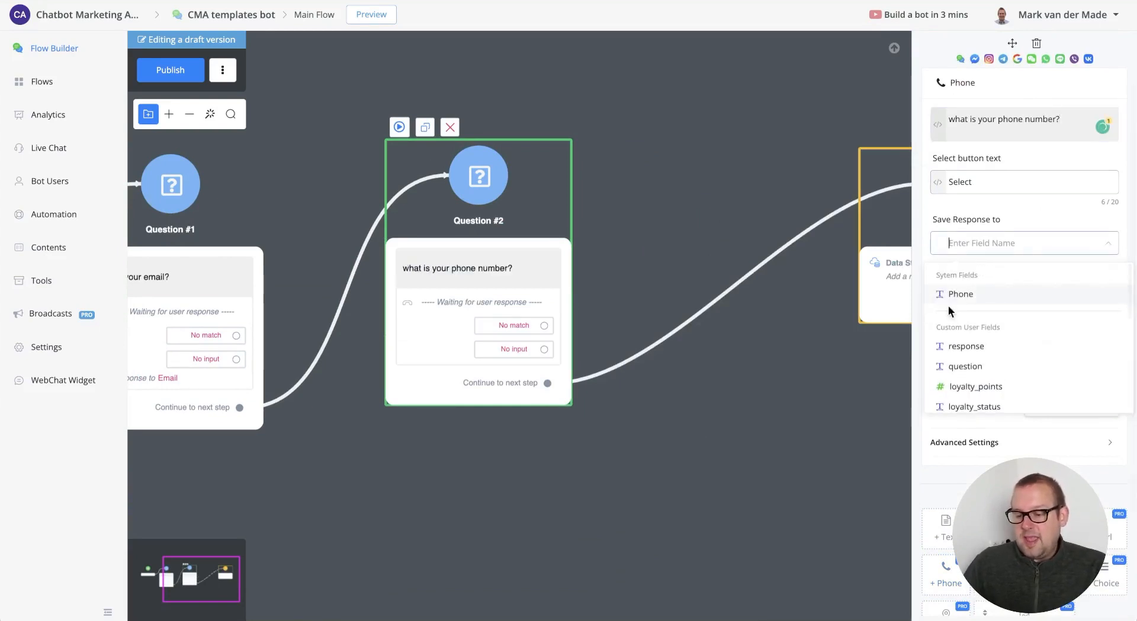
click(949, 303)
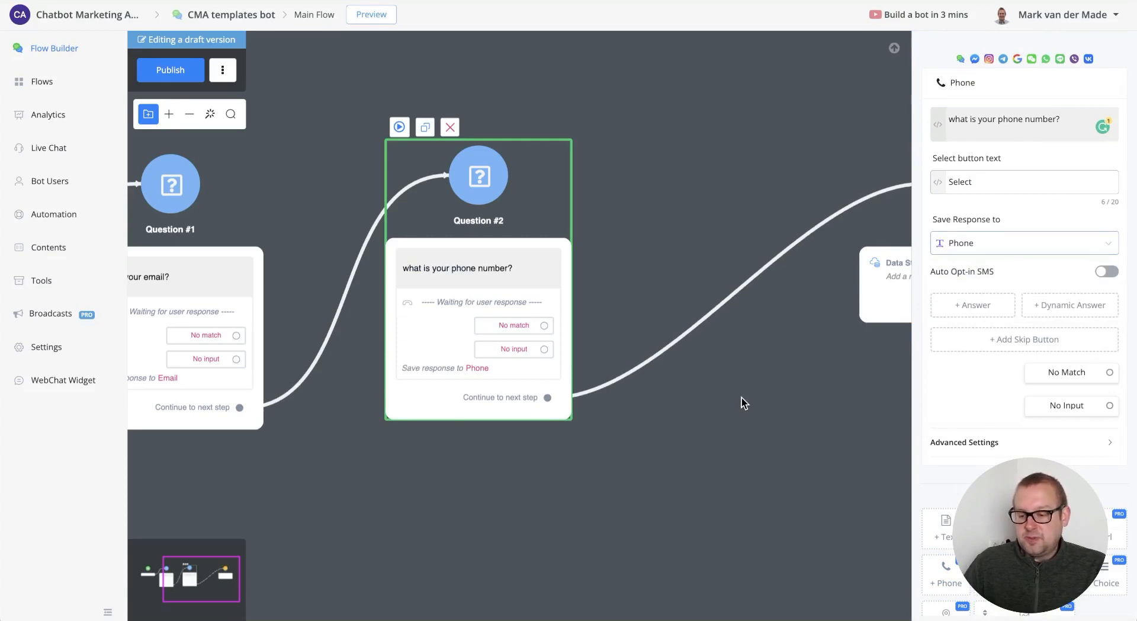
click(741, 397)
drag(738, 332, 826, 314)
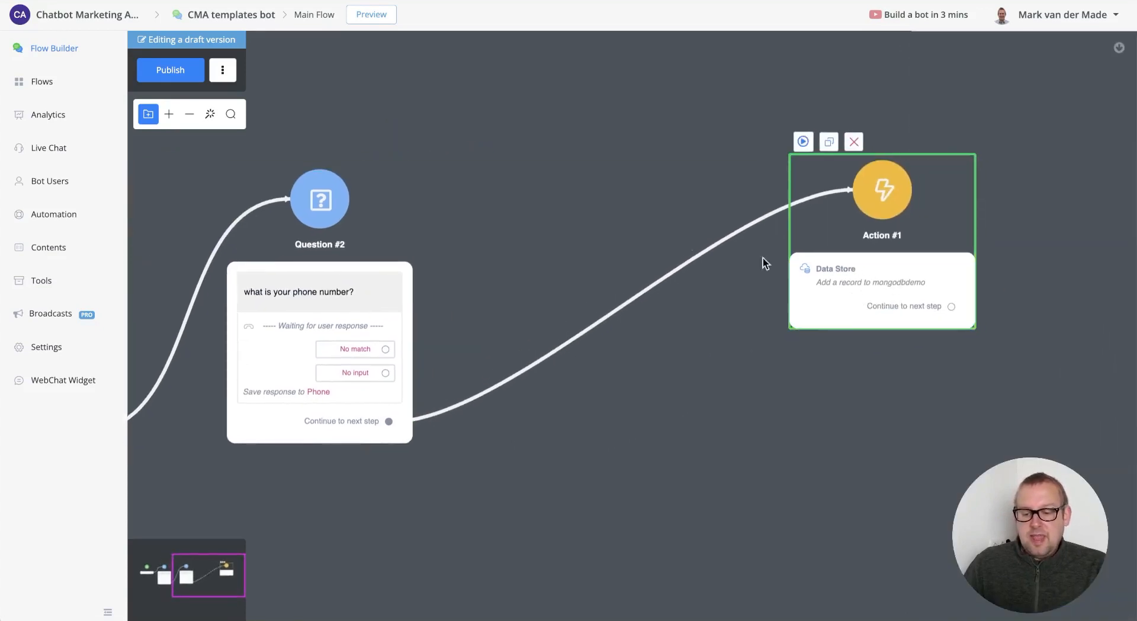
- Insert Question #3 with a Text item 'What is your first name?' saved to First Name
click(633, 305)
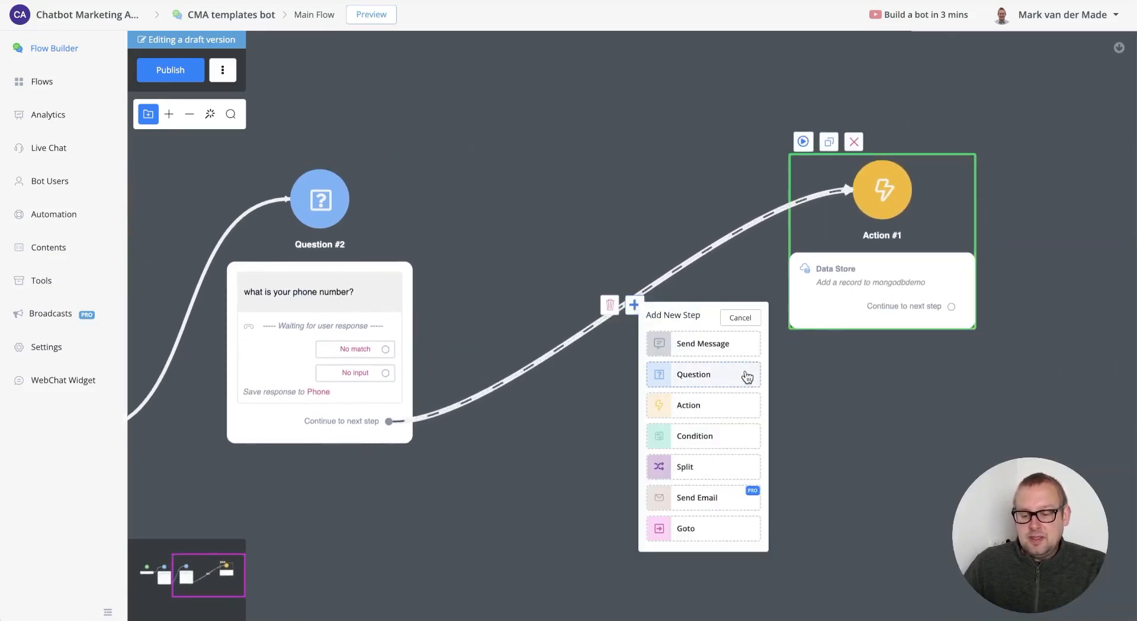
click(727, 385)
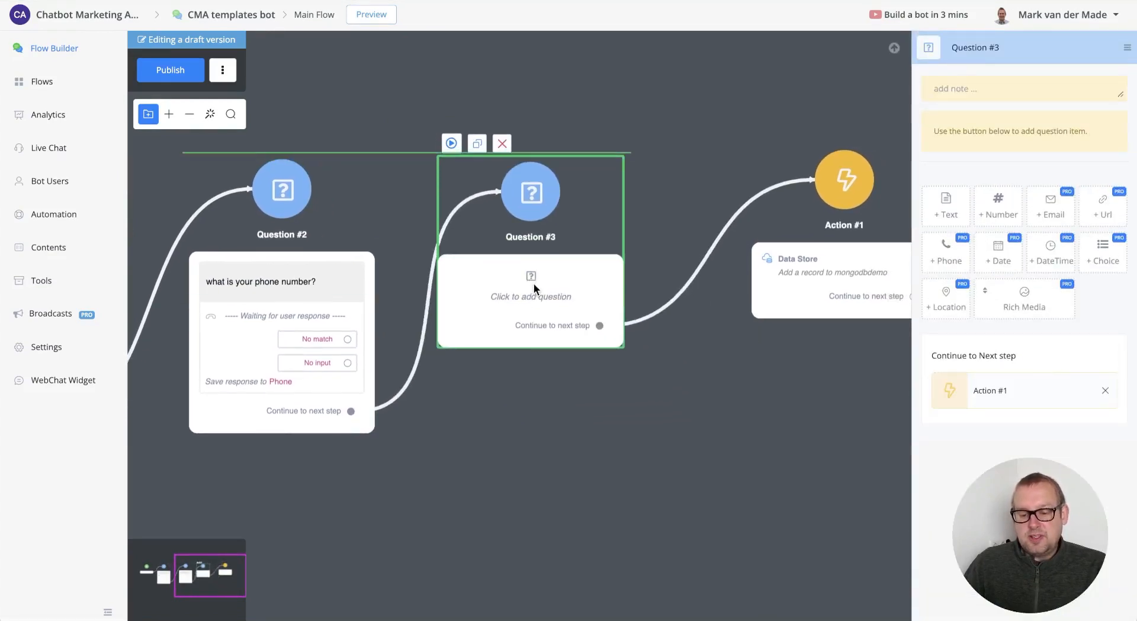
click(946, 207)
click(982, 124)
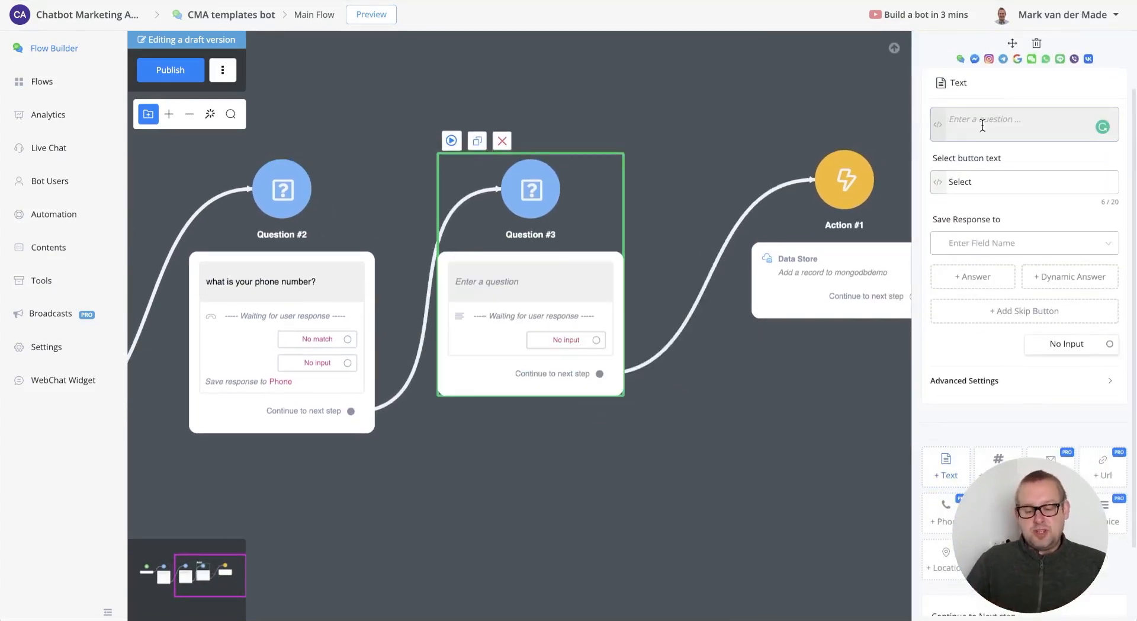
text(What is your first a)
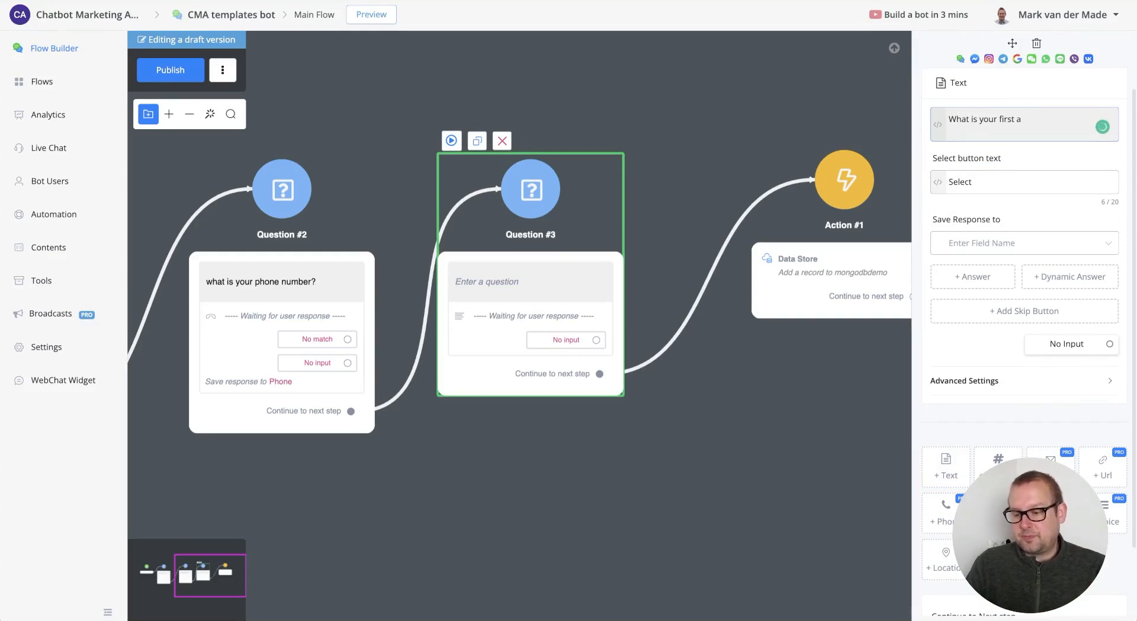
key(BackSpace)
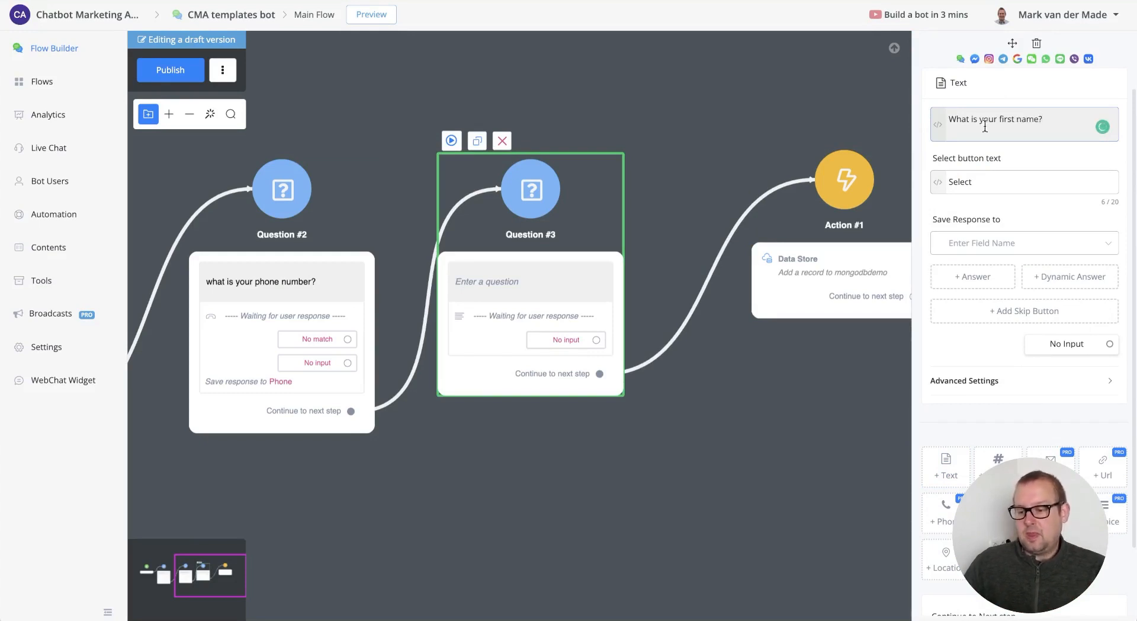
click(1030, 242)
click(981, 294)
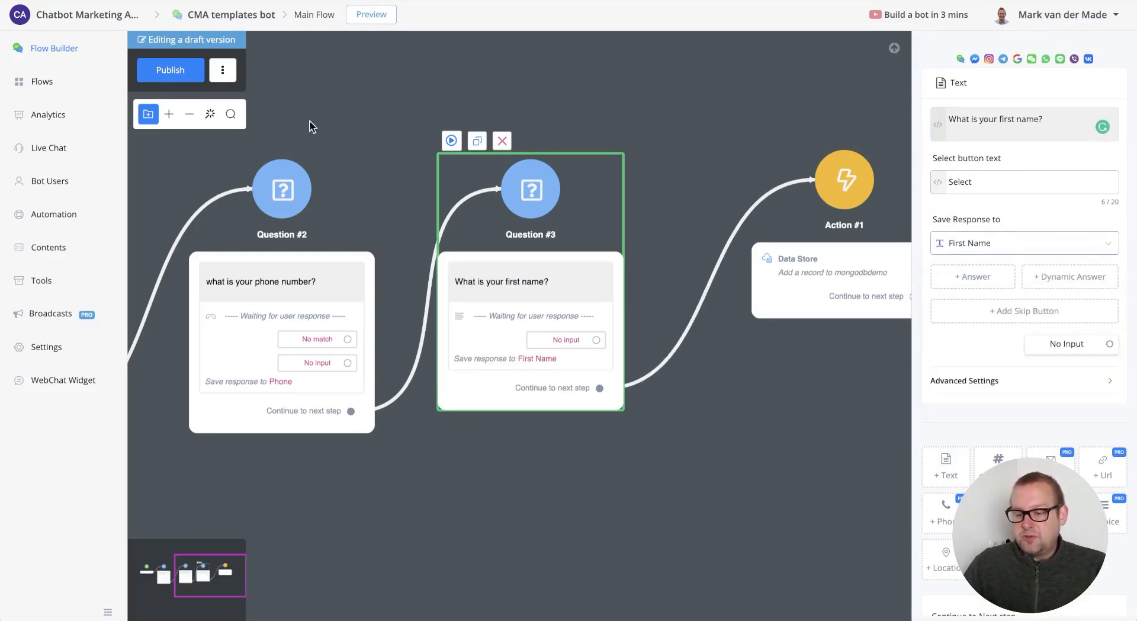
drag(682, 108, 415, 77)
drag(590, 252, 762, 239)
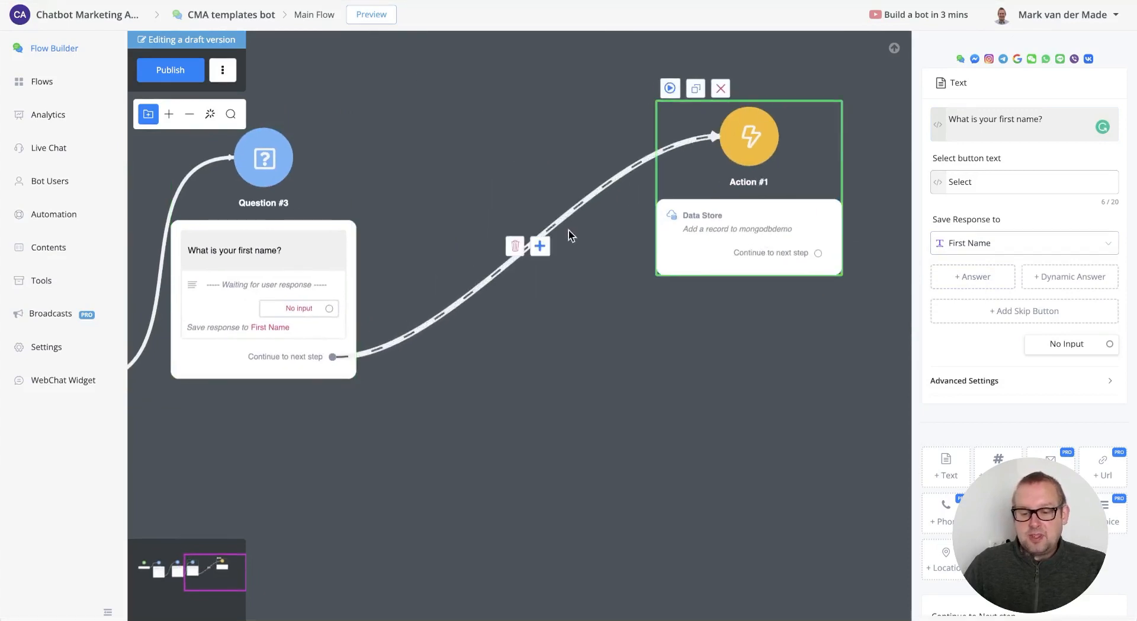
- Insert Question #4 with a Text item 'what is your last name?' saved to Last Name
click(545, 240)
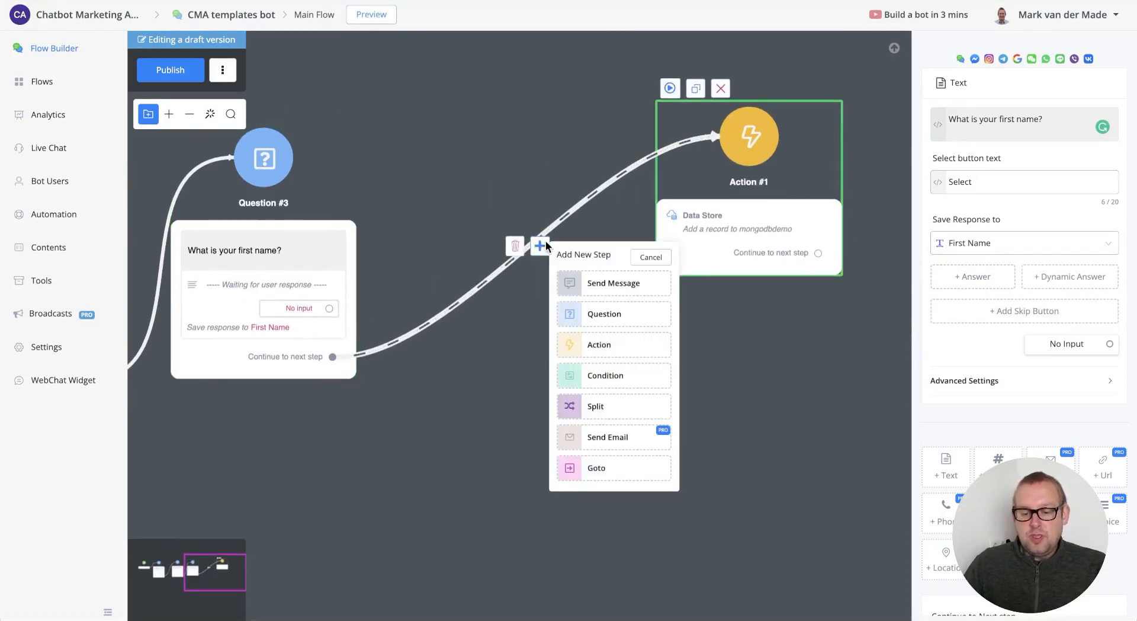
click(625, 315)
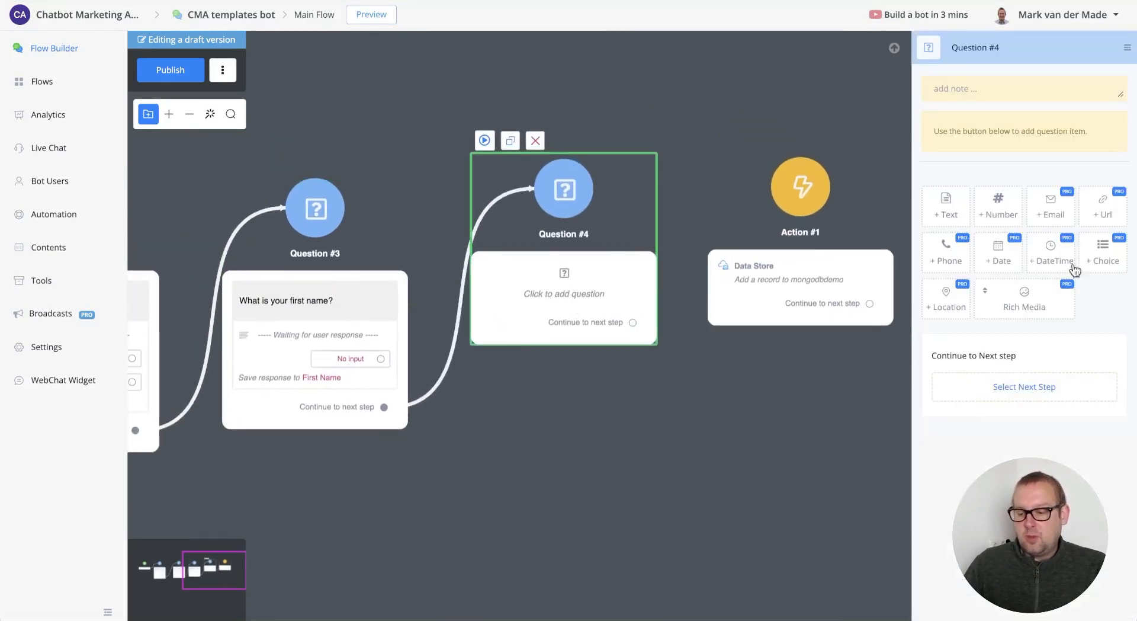
click(948, 220)
click(1002, 127)
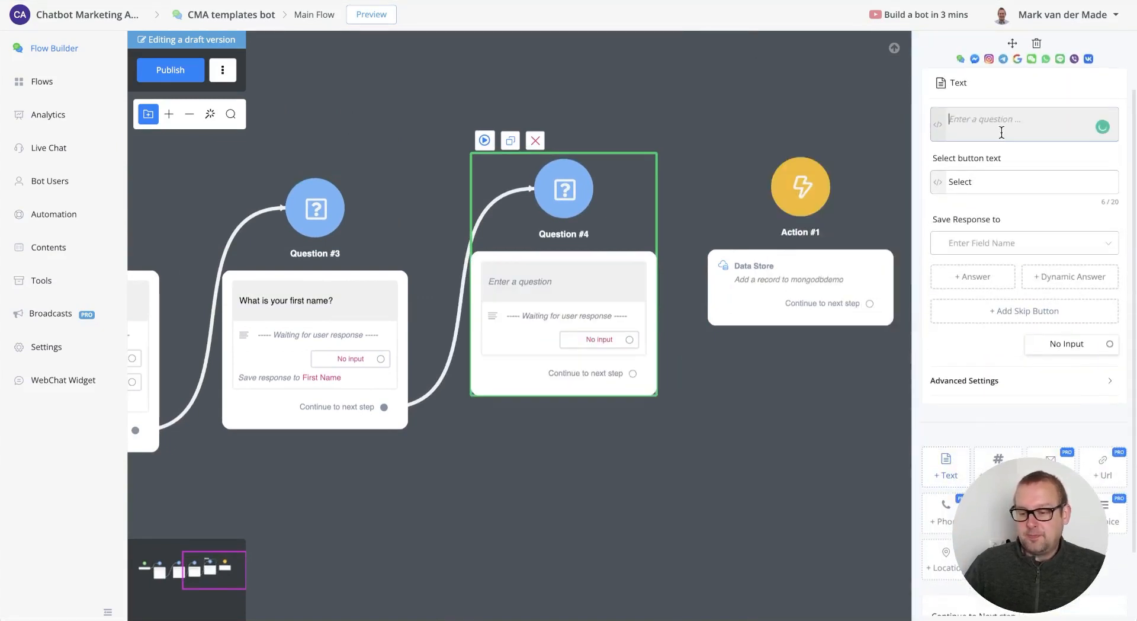
text(what is your)
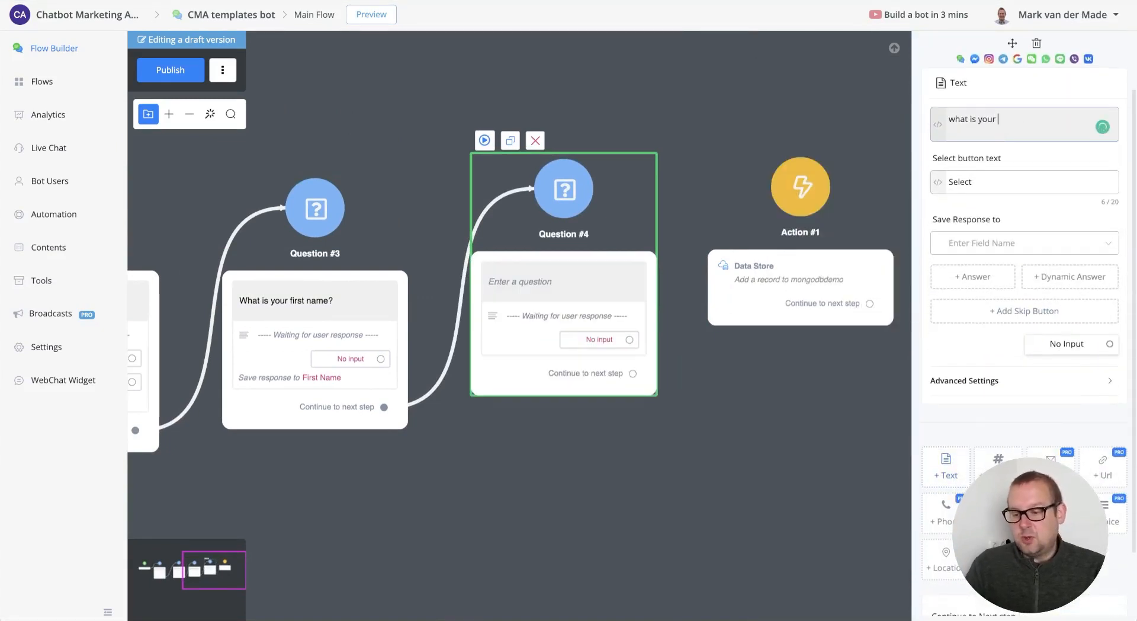
text( last name?)
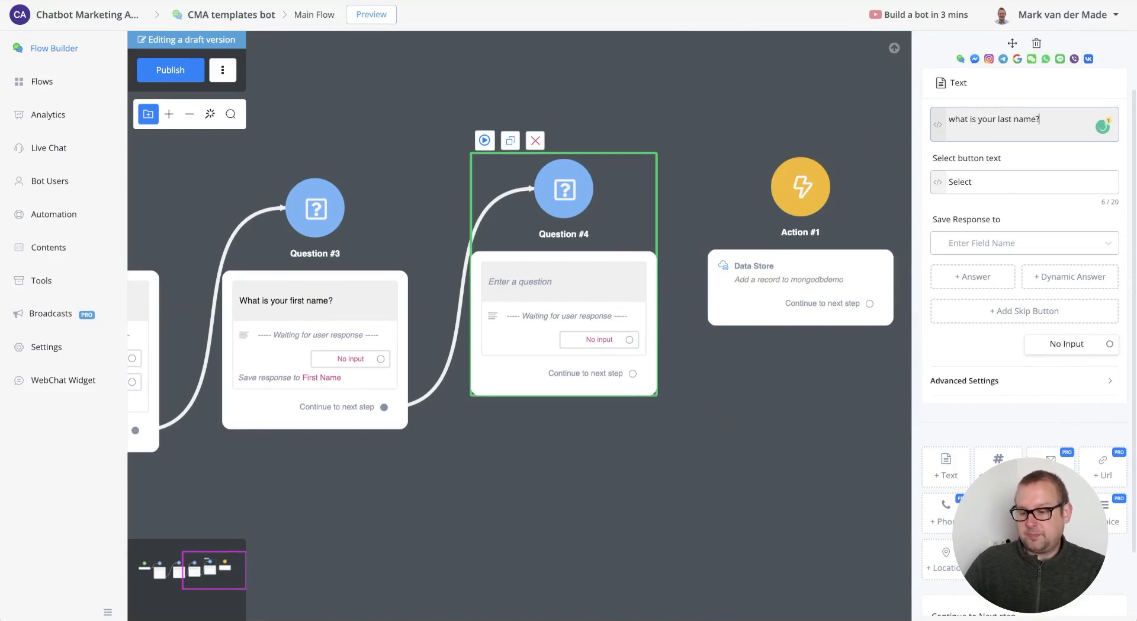
click(1008, 240)
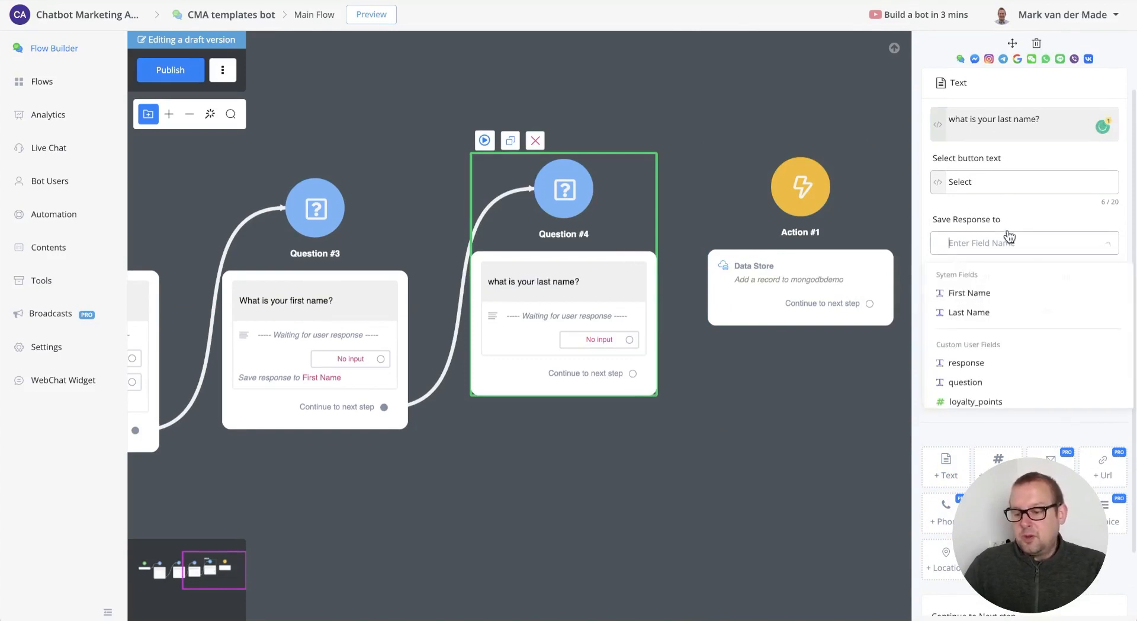
click(983, 314)
click(827, 104)
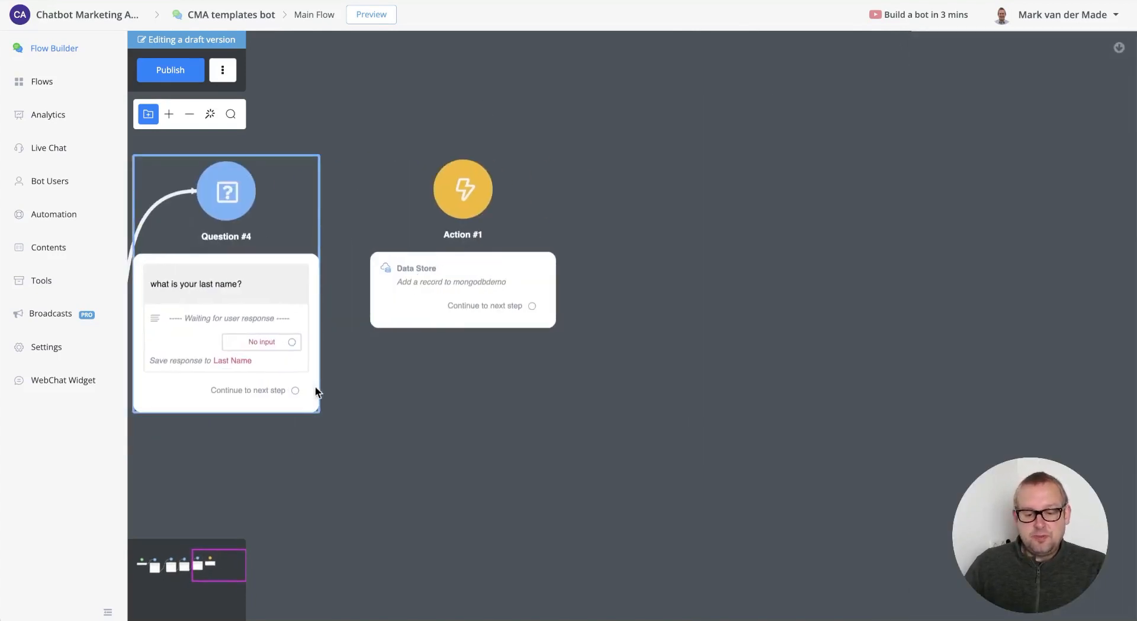
- Connect the last-name Question #4 onward to the Data Store Action #1
drag(295, 391, 462, 189)
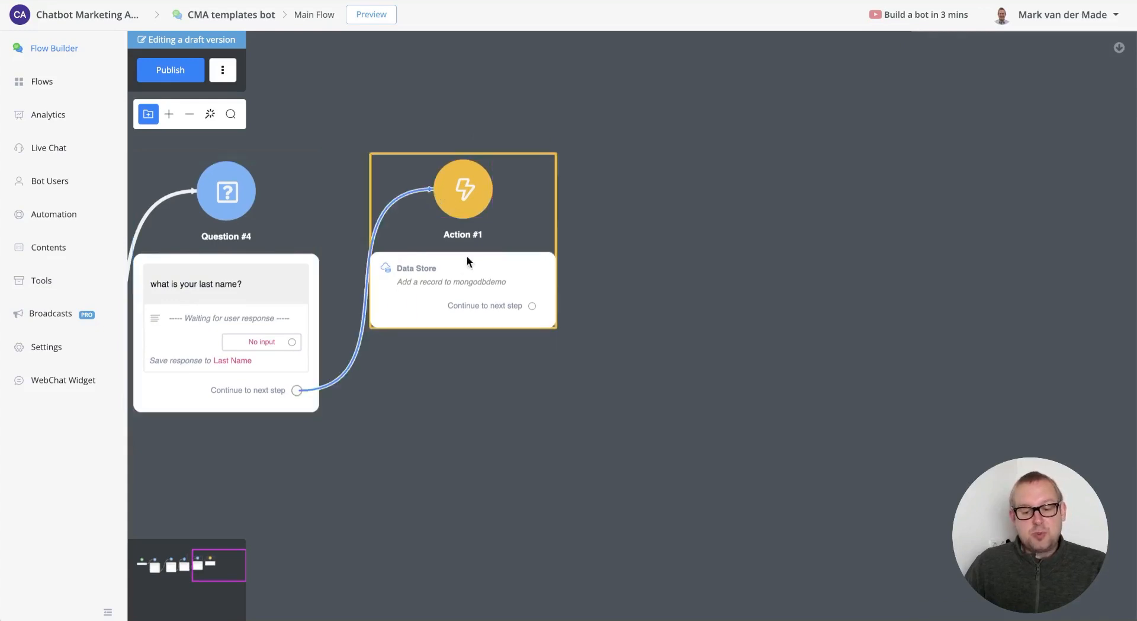
drag(466, 255, 545, 278)
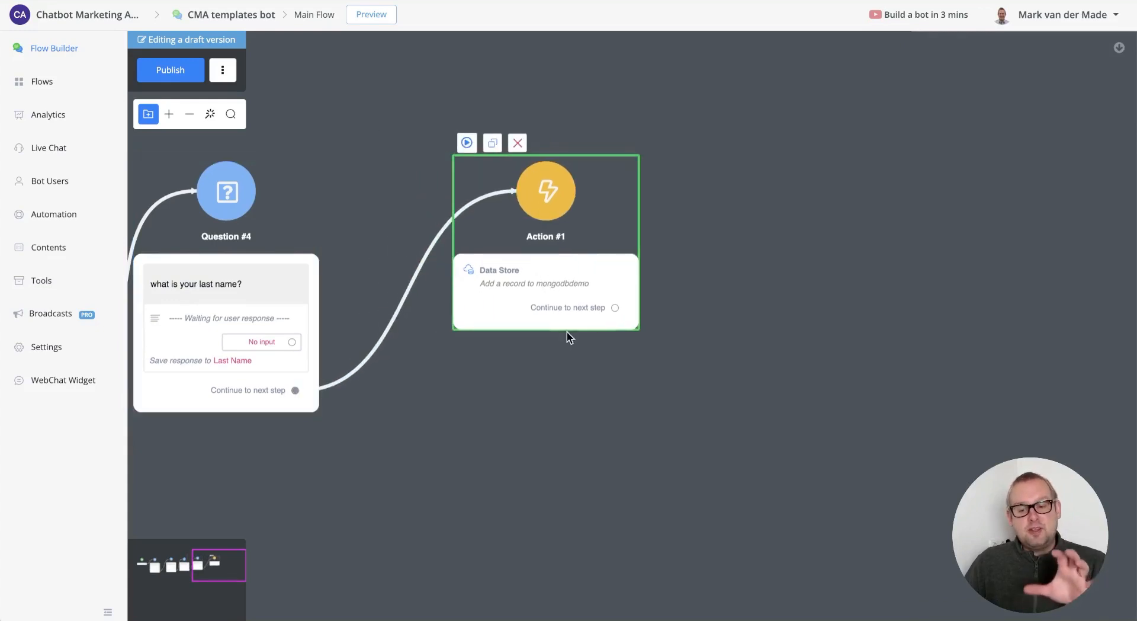
click(610, 308)
- Add a Send Message step after Action #1 with the text {{db_record_id}}
drag(616, 307, 745, 243)
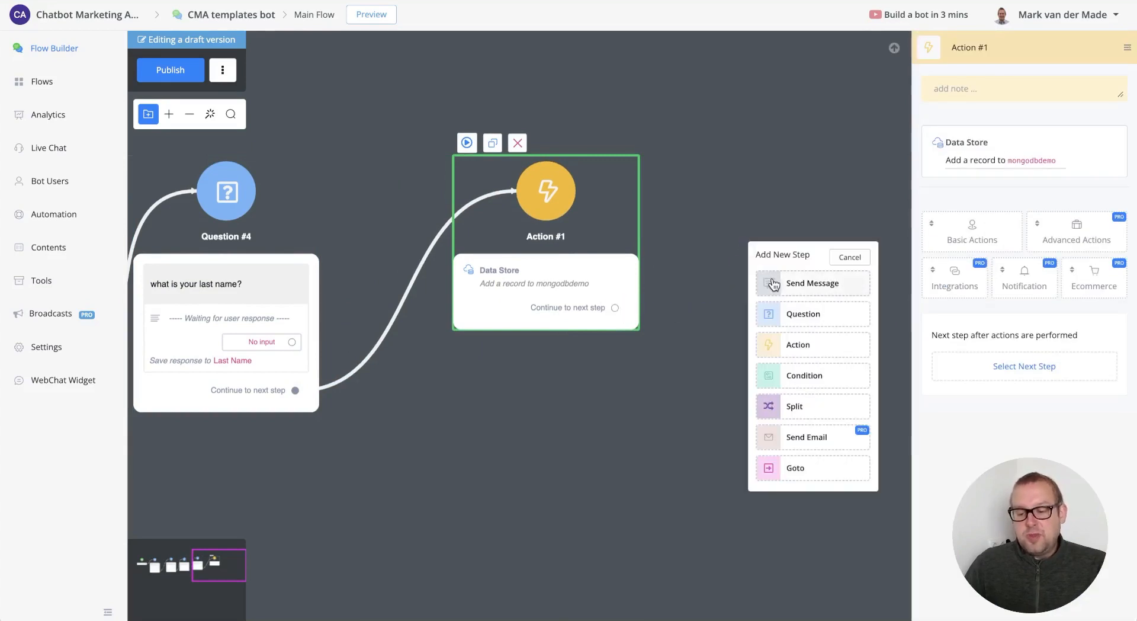
click(771, 283)
drag(610, 283, 614, 267)
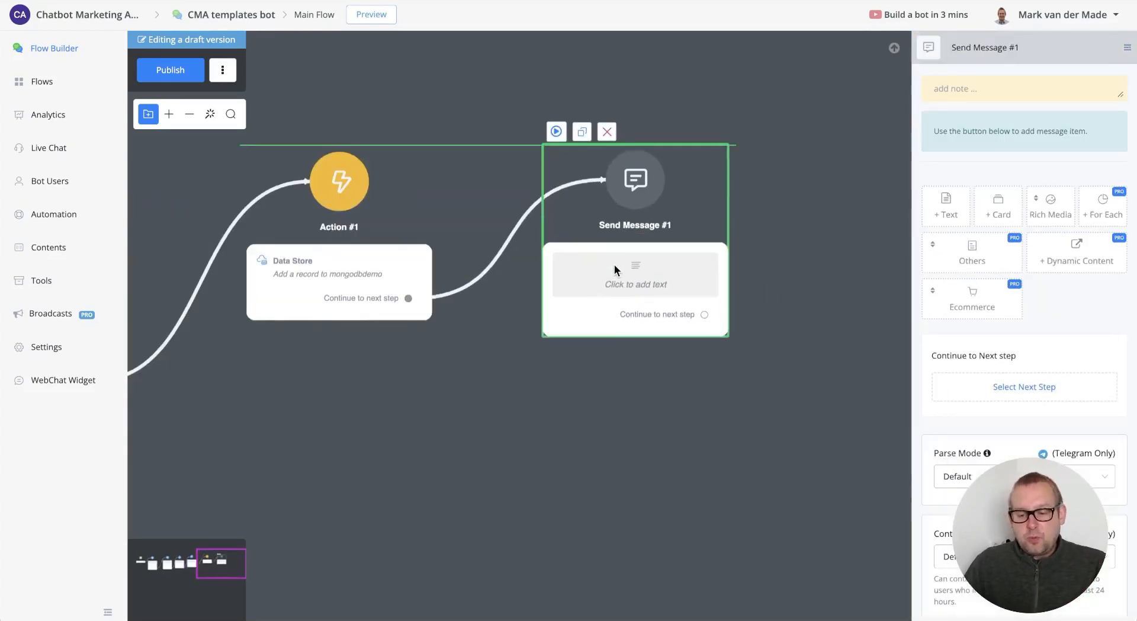
click(962, 207)
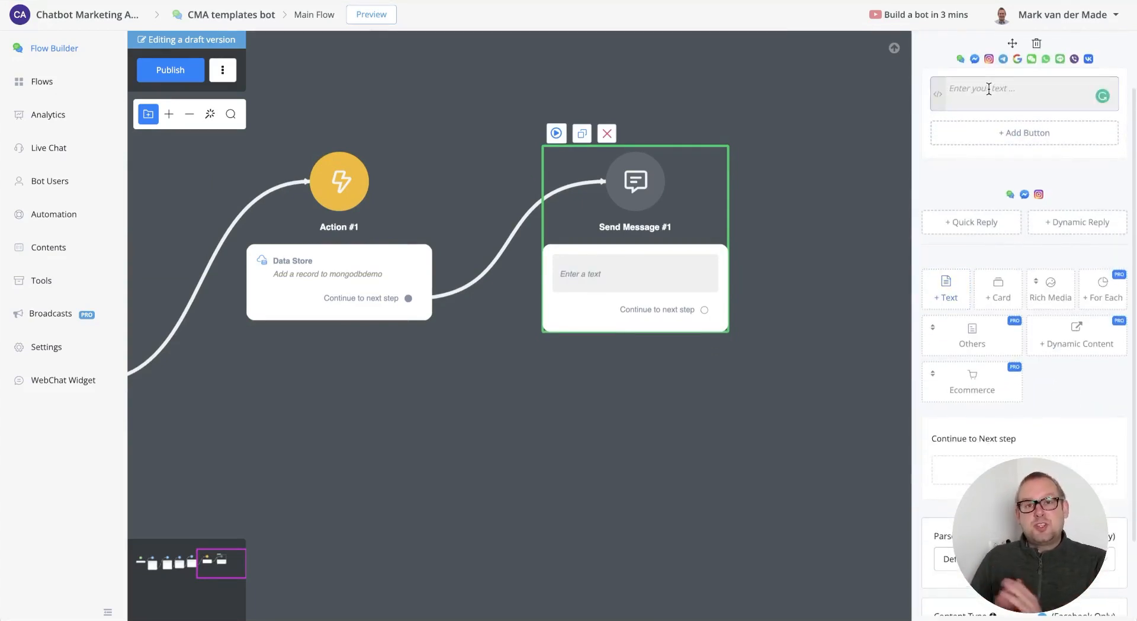
click(989, 89)
text({{db)
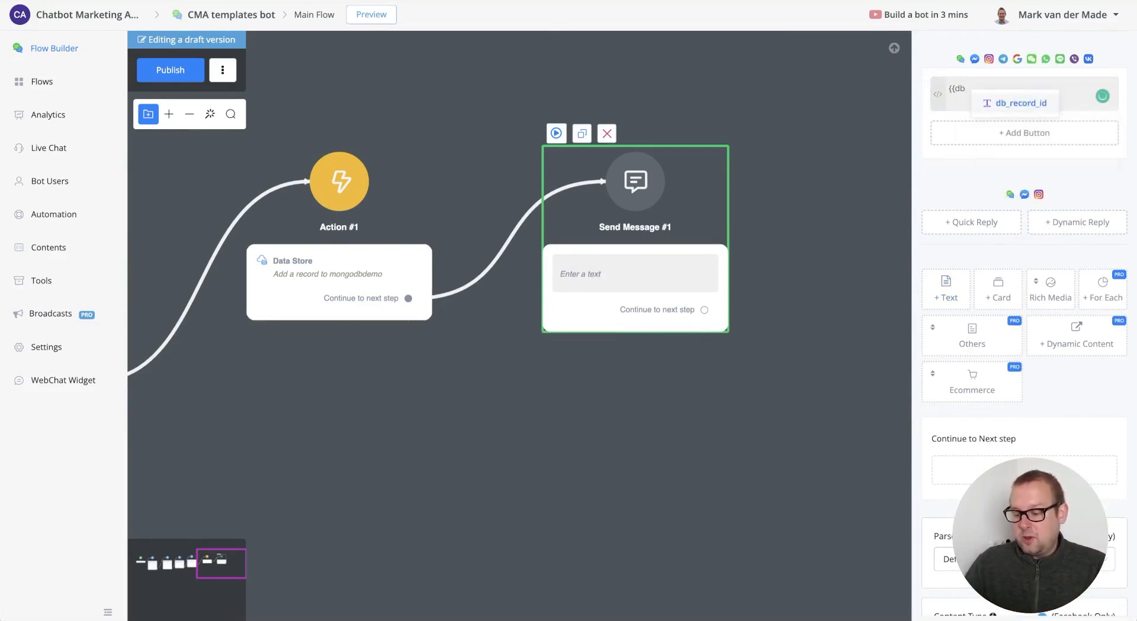
click(1014, 103)
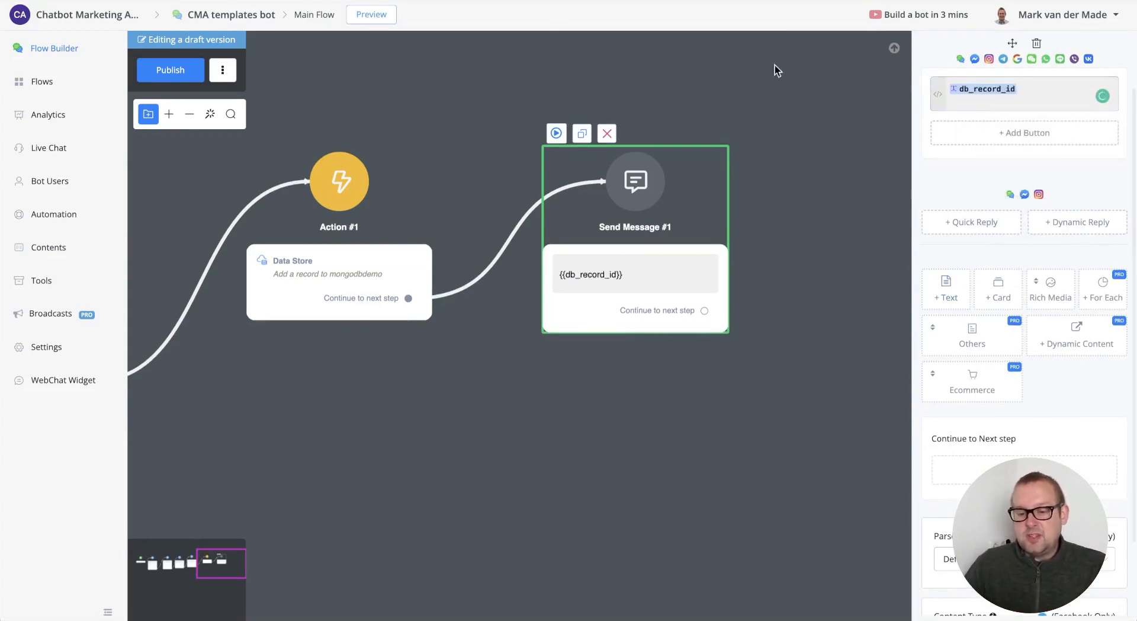
- Publish the flow and open a Web channel preview in a popup
click(183, 82)
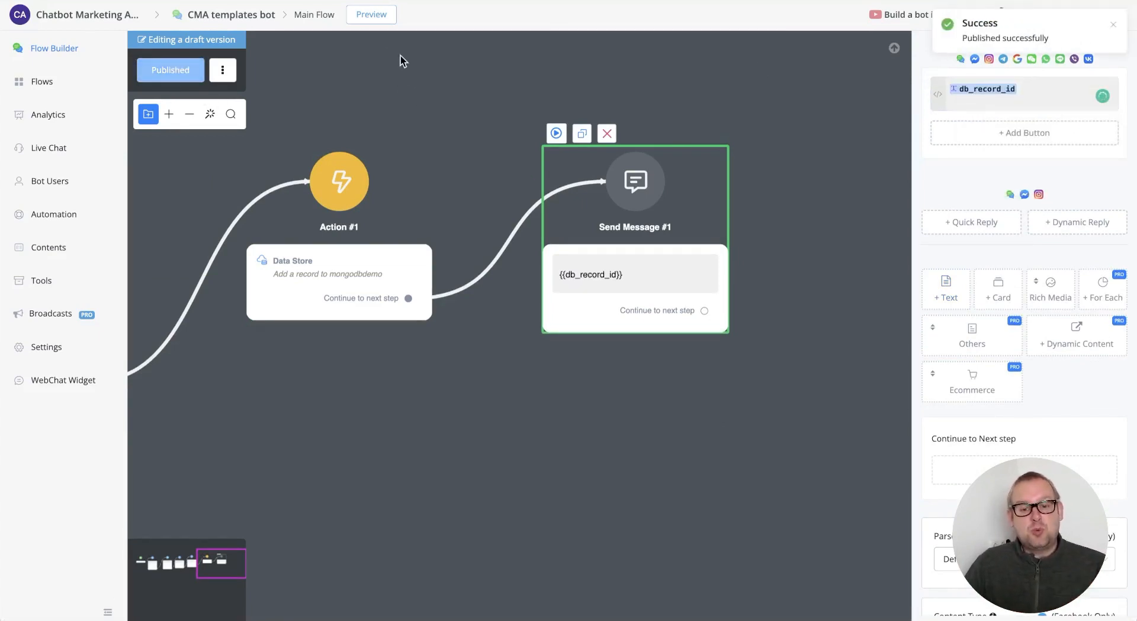
click(380, 18)
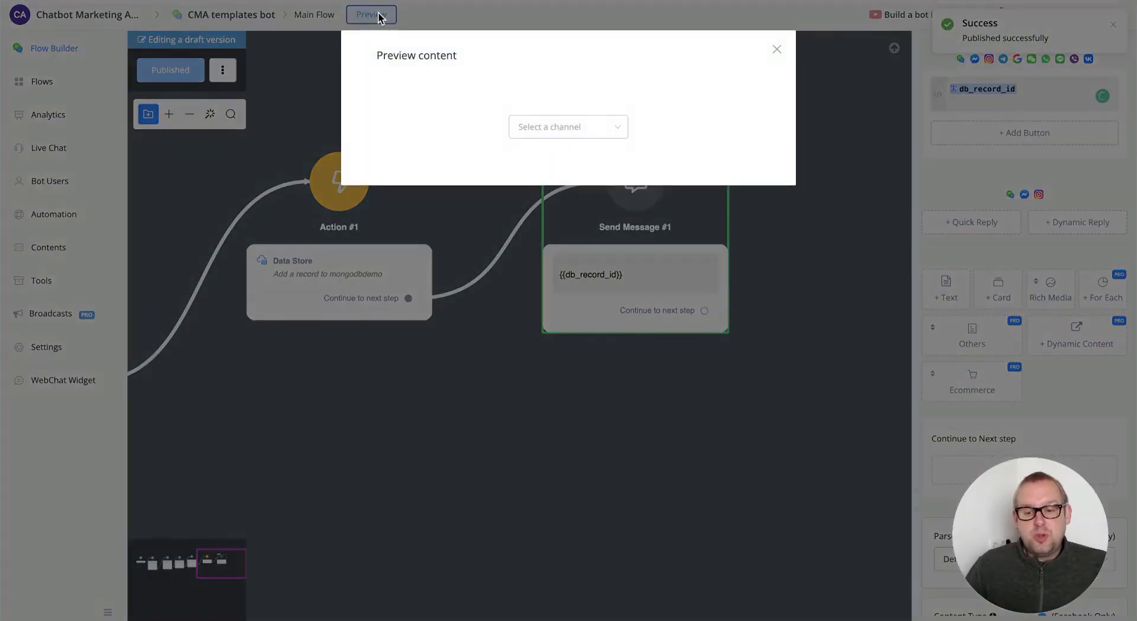
click(589, 136)
click(570, 158)
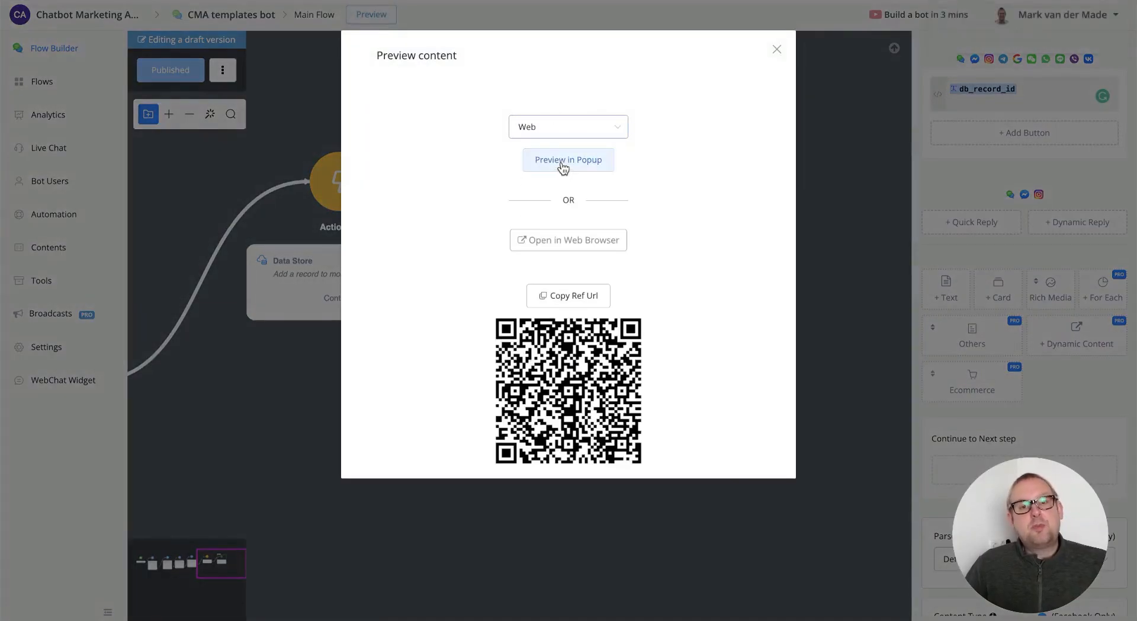
click(564, 166)
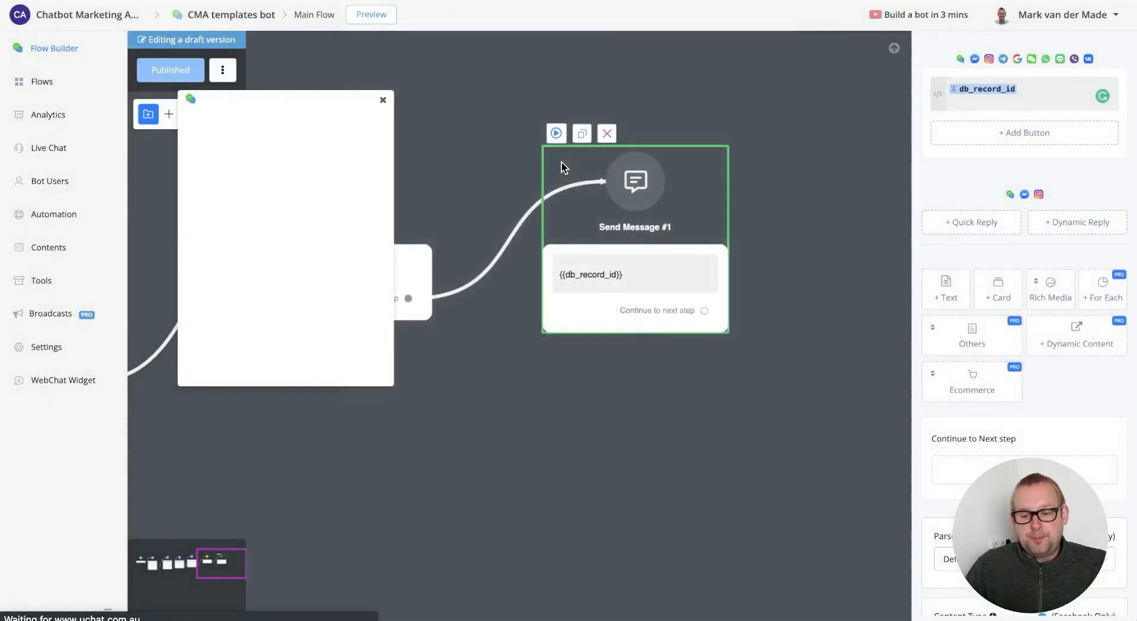
drag(296, 119, 436, 106)
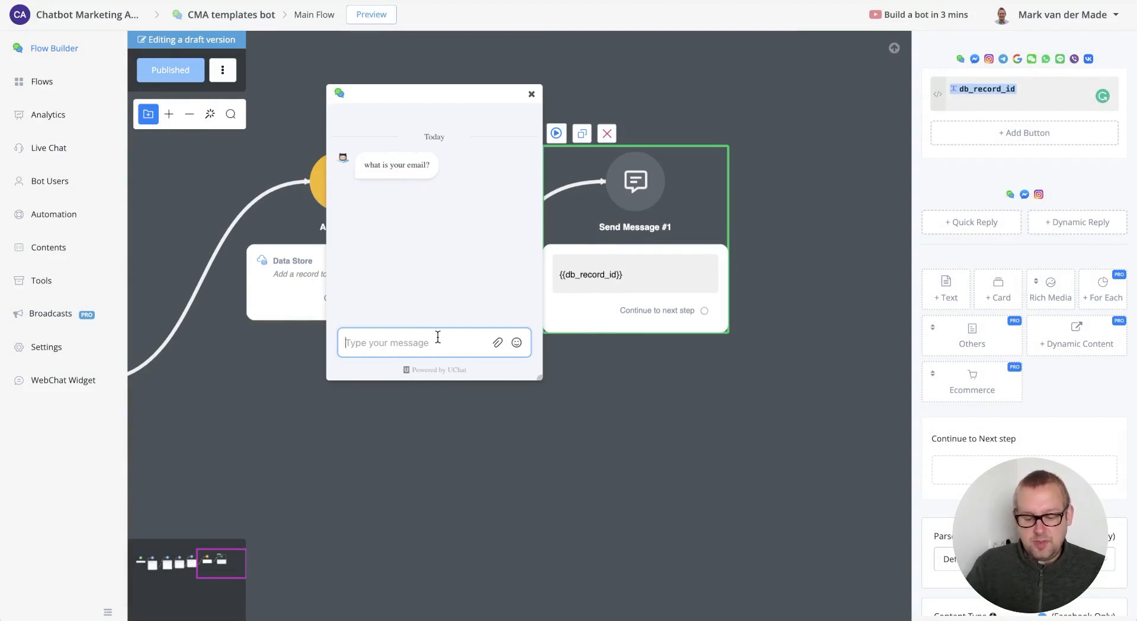
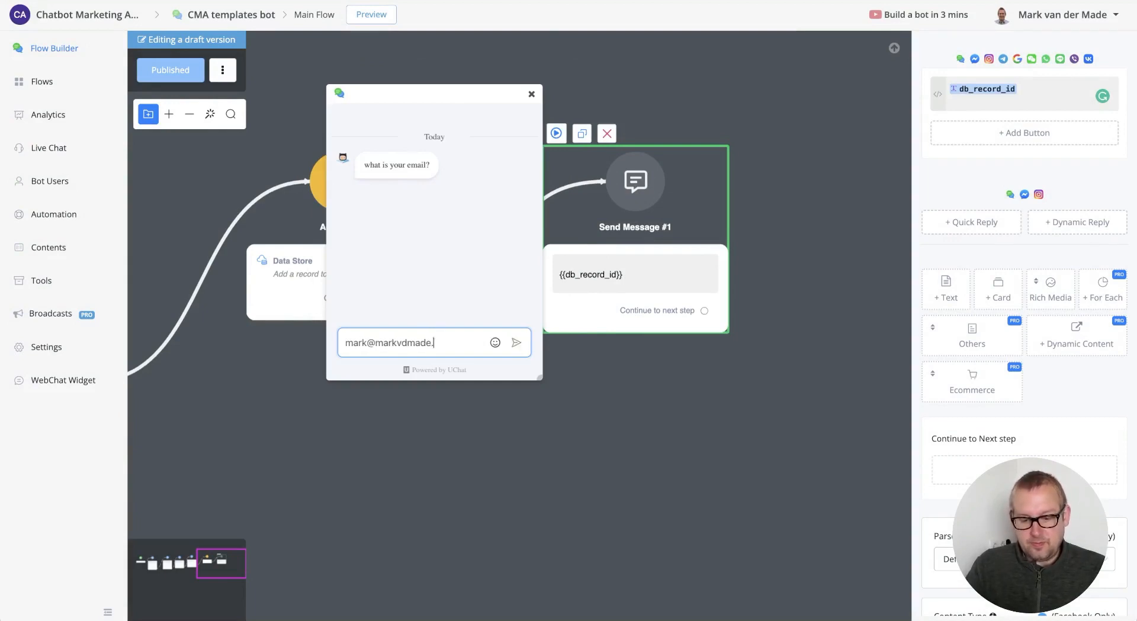
- Answer the email, phone, first name and last name questions, then select the returned record ID
key(Return)
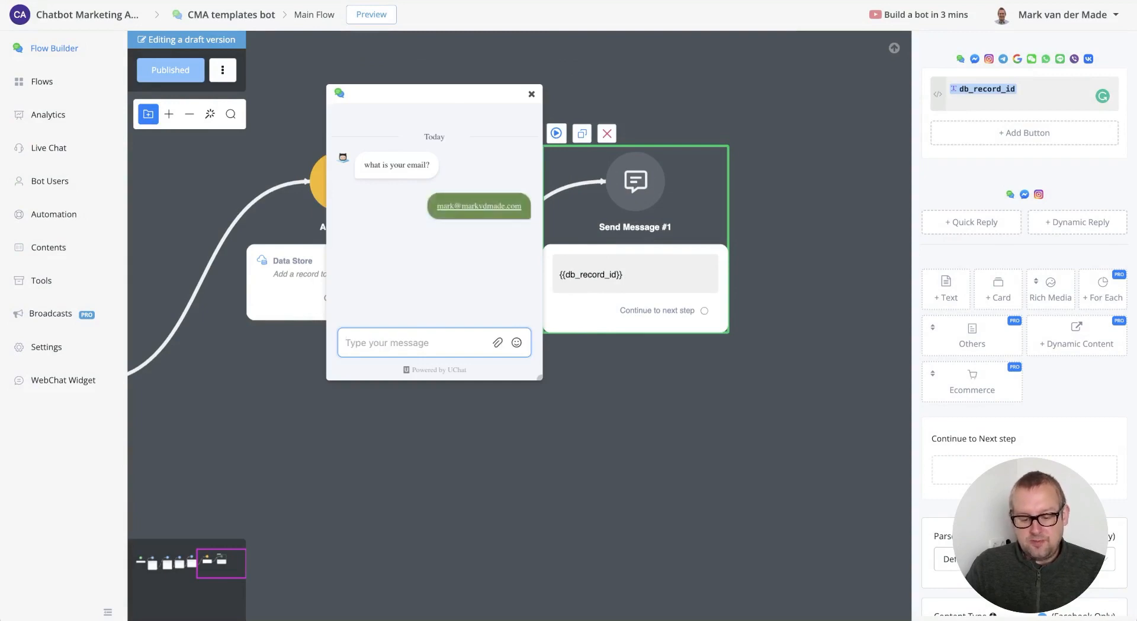
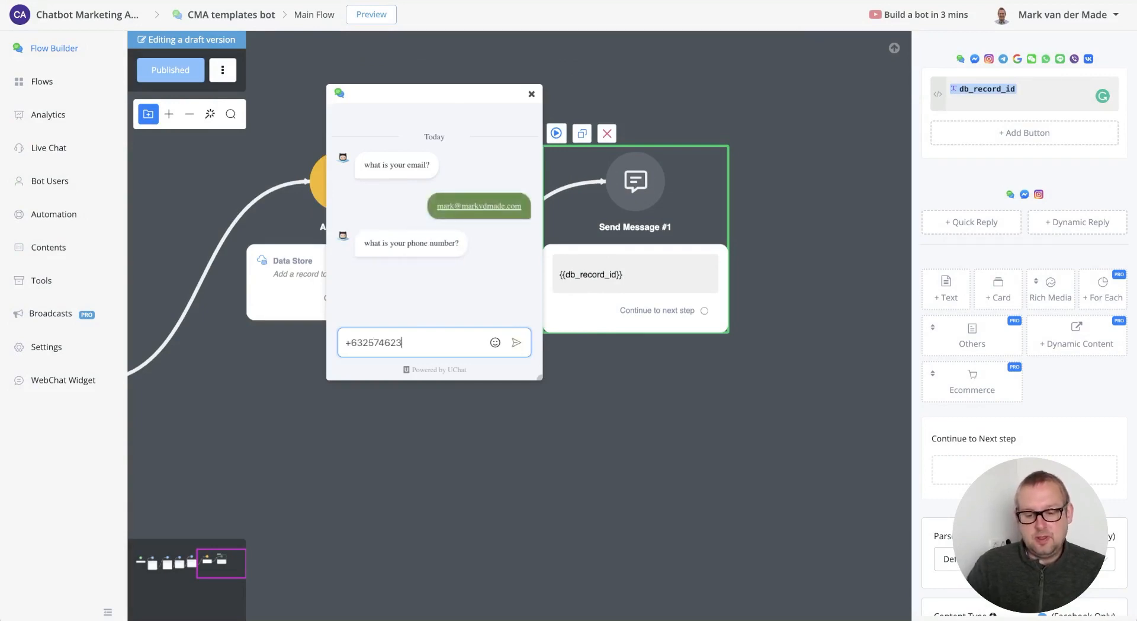
key(Return)
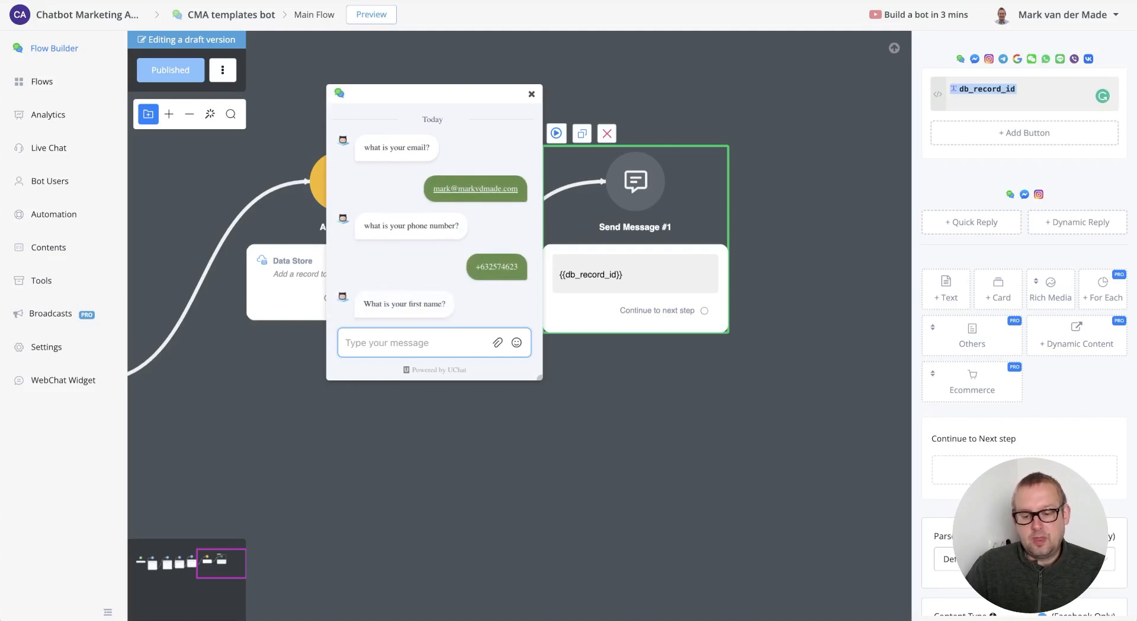
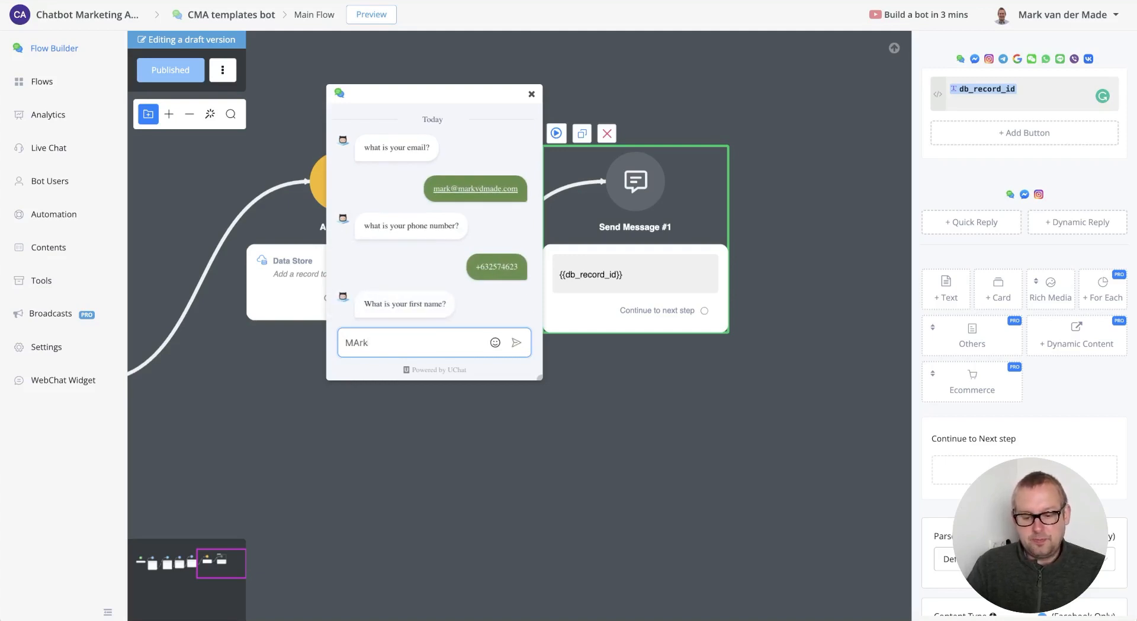
key(Return)
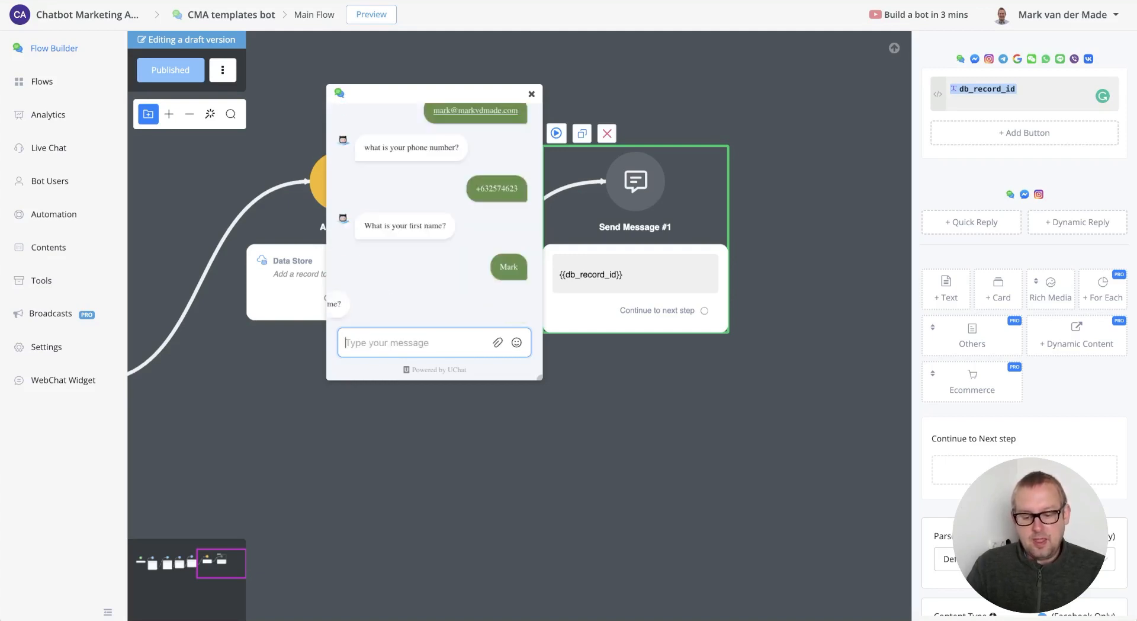
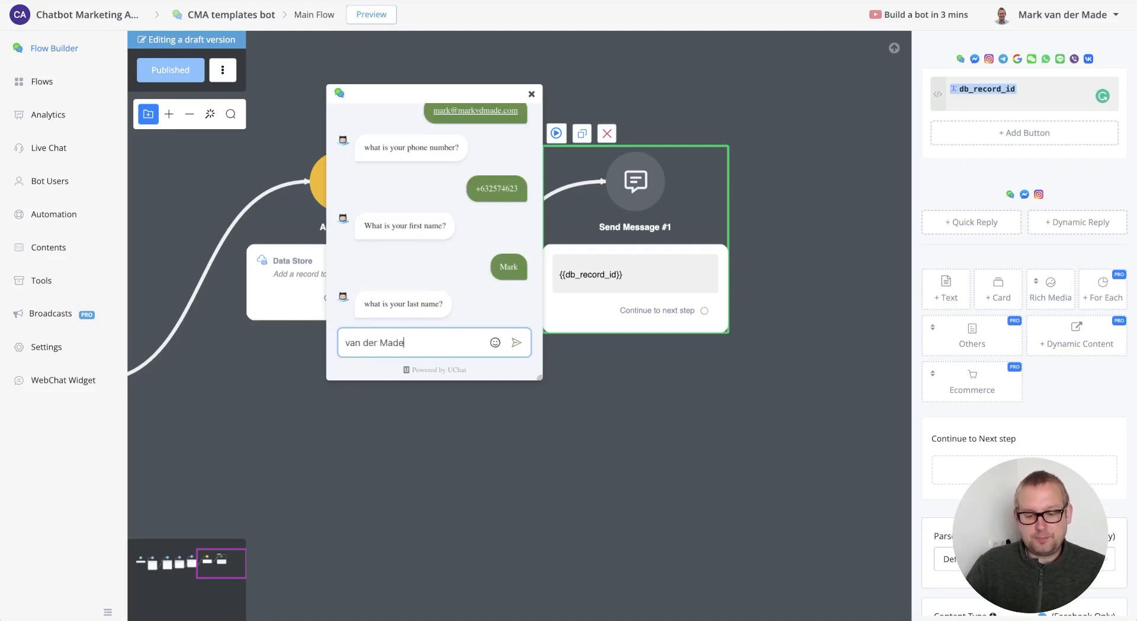
key(Return)
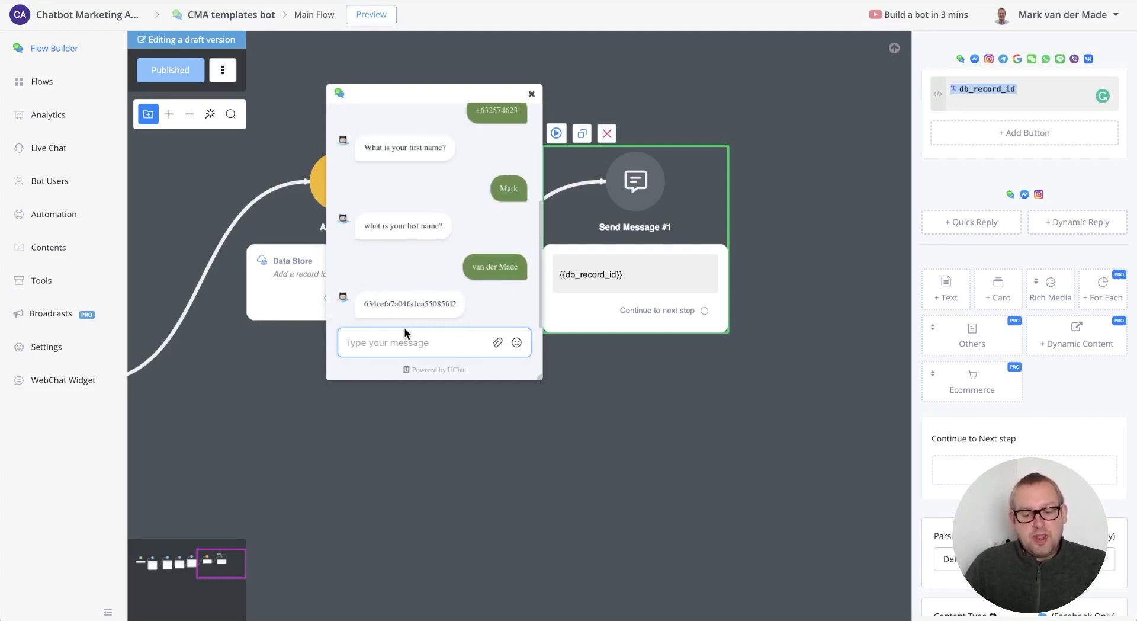
double_click(382, 304)
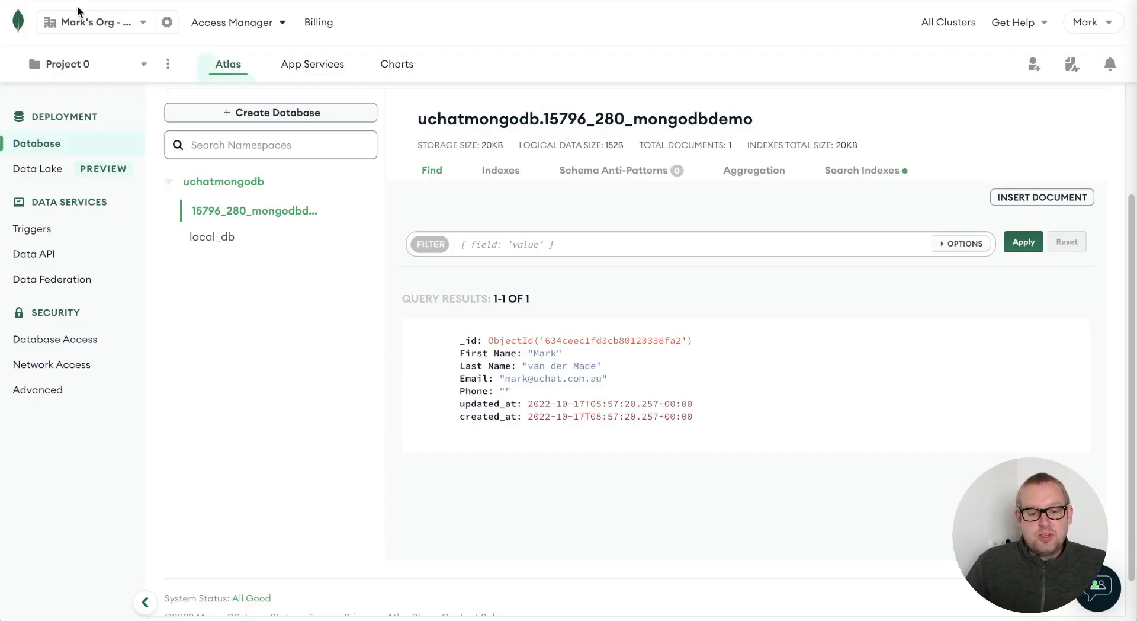
- Reload the Atlas collection and compare the second document's ObjectId with the chat's returned ID
key(super+r)
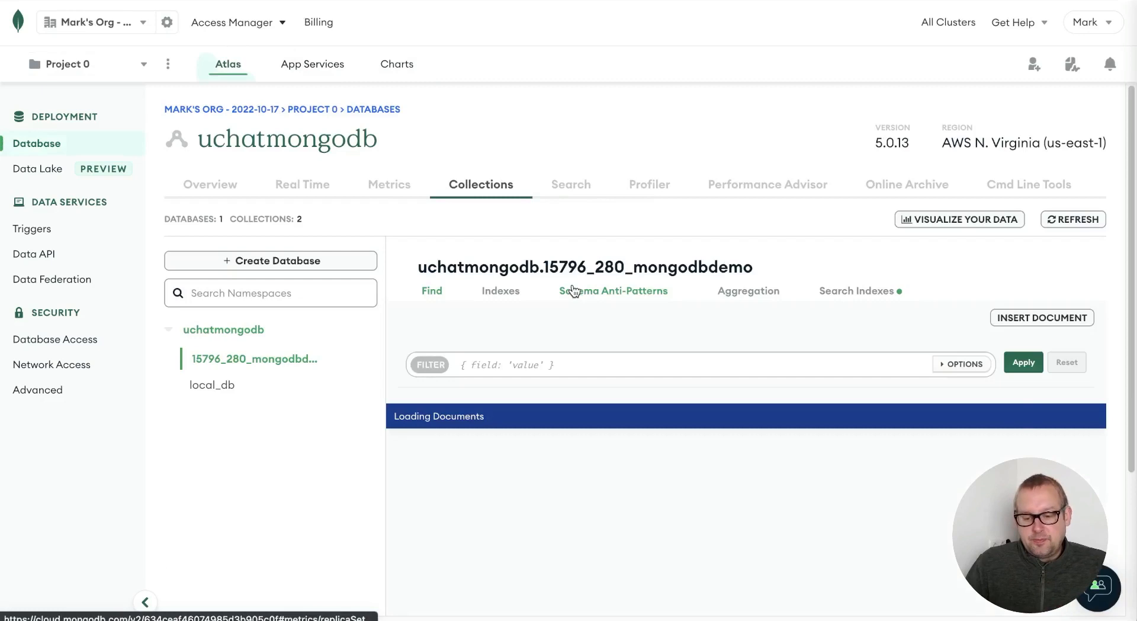
scroll(830, 405, down, 3)
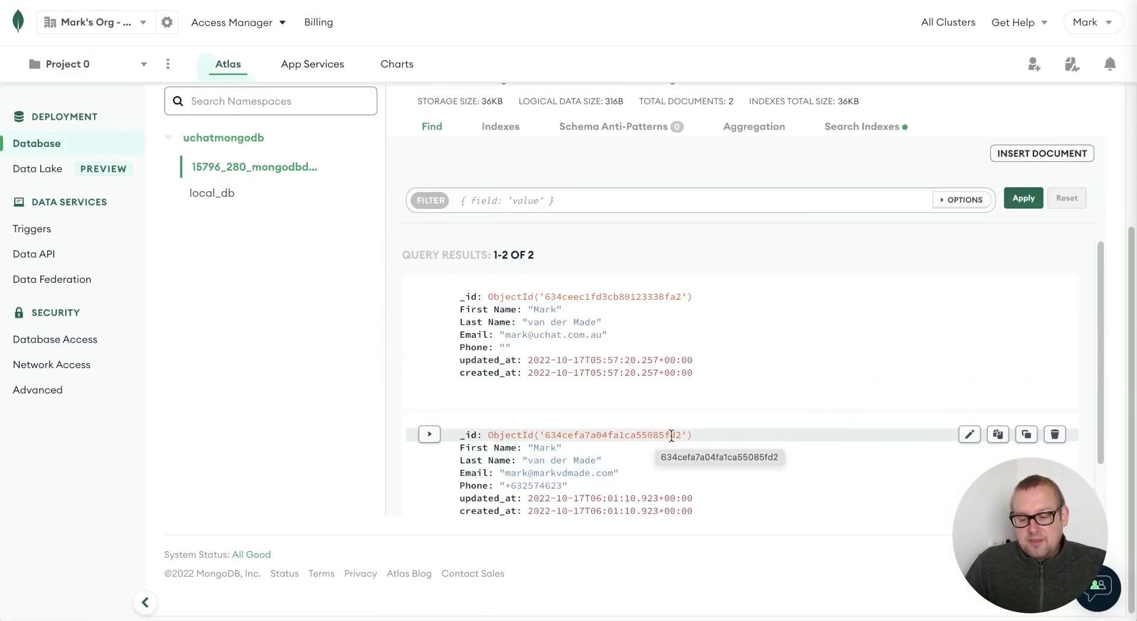
click(647, 1)
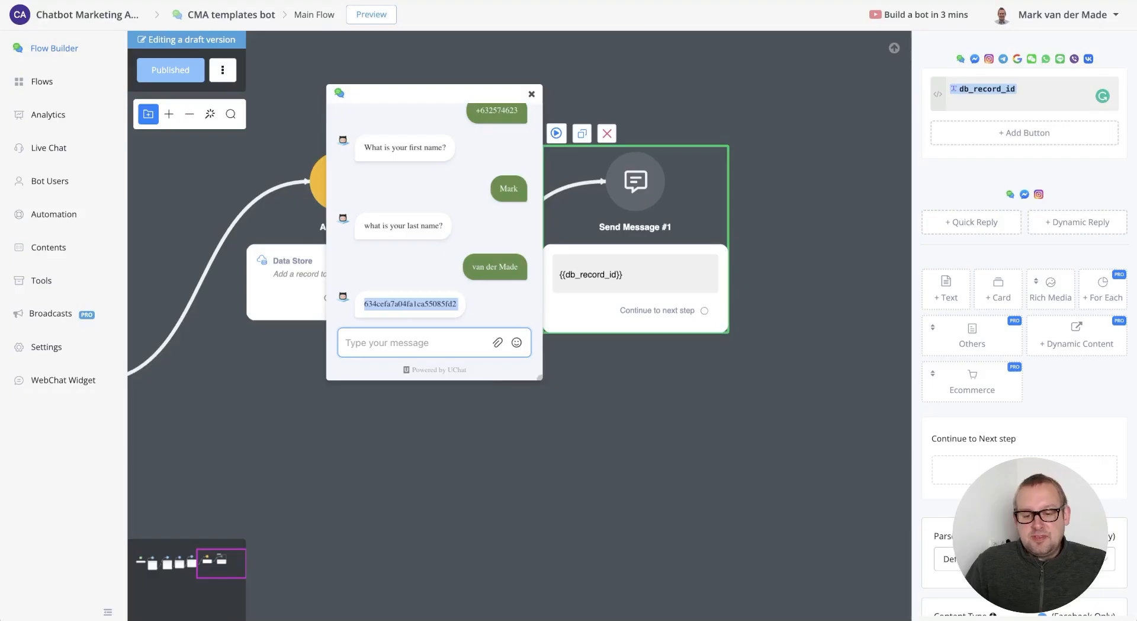
click(433, 309)
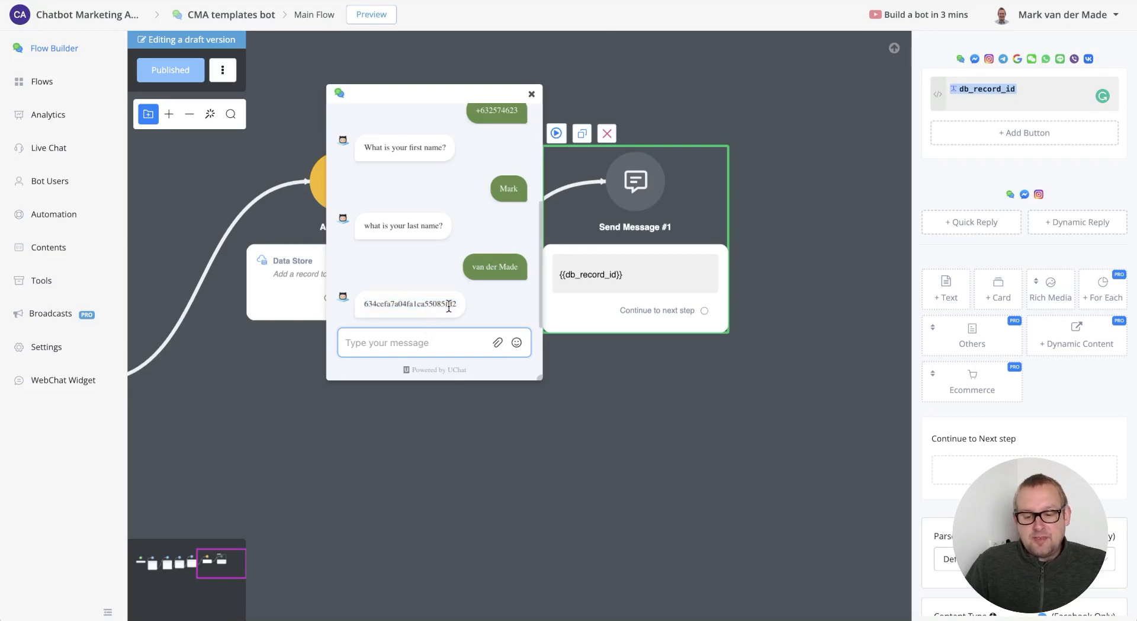
drag(447, 308, 459, 308)
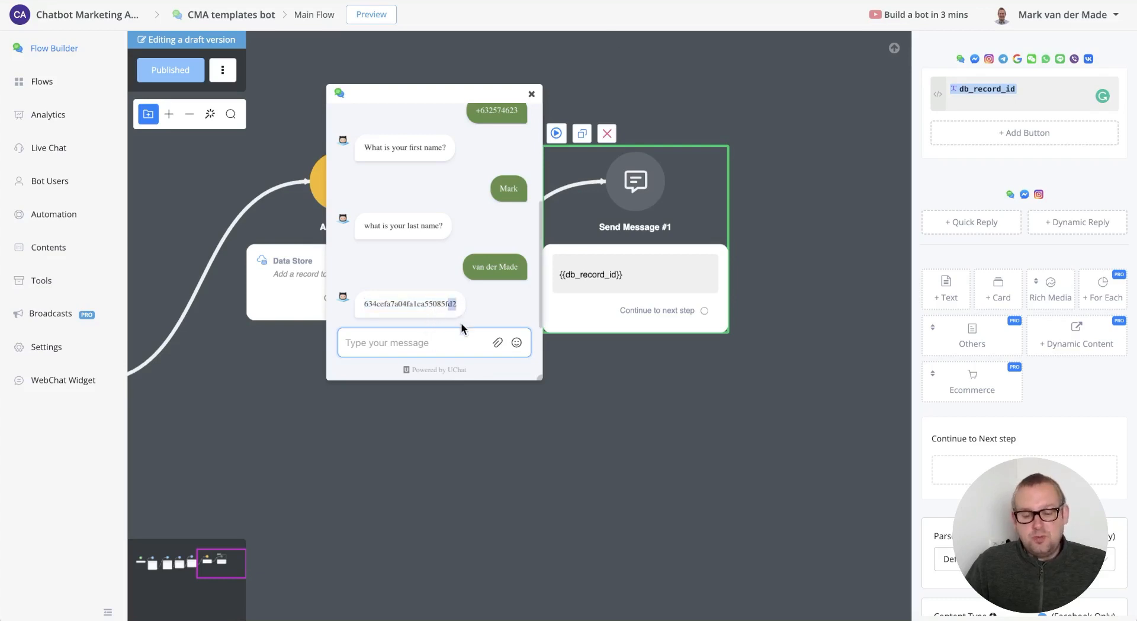
click(714, 1)
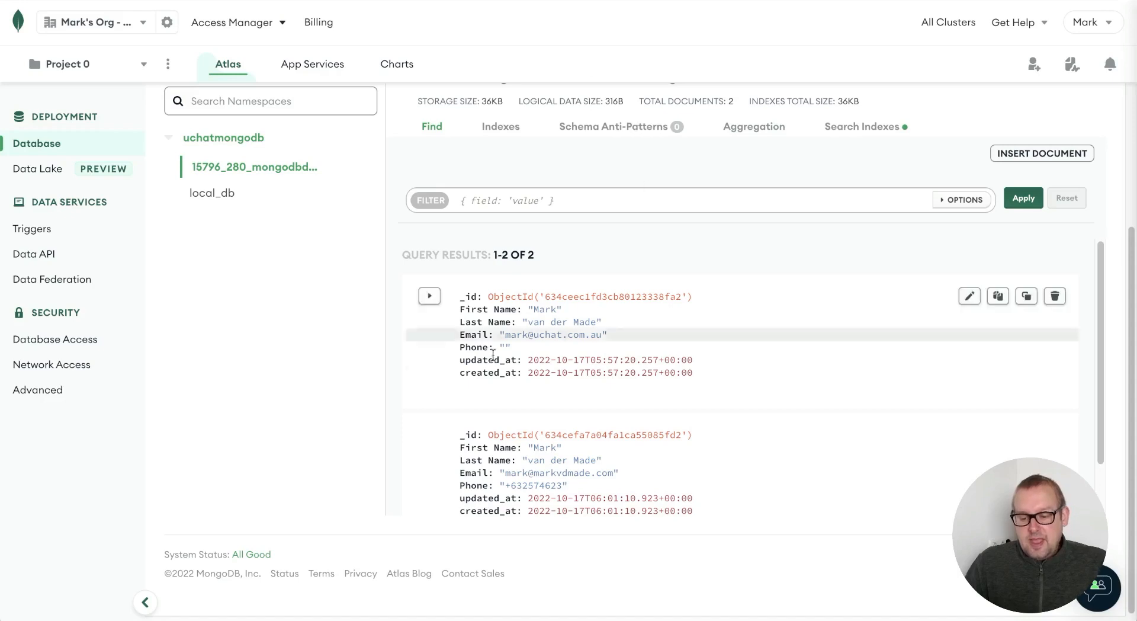
scroll(578, 445, down, 1)
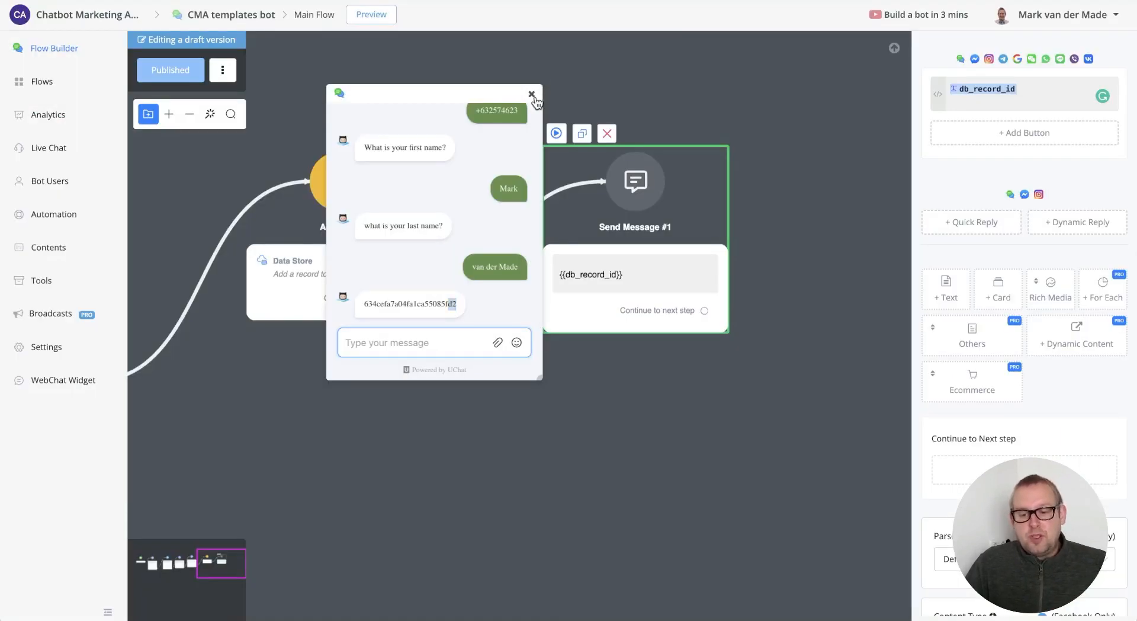
- Add Action #2 as a Data Store 'Update a record' action on mongodbdemo
click(533, 96)
drag(440, 419, 495, 290)
right_click(479, 314)
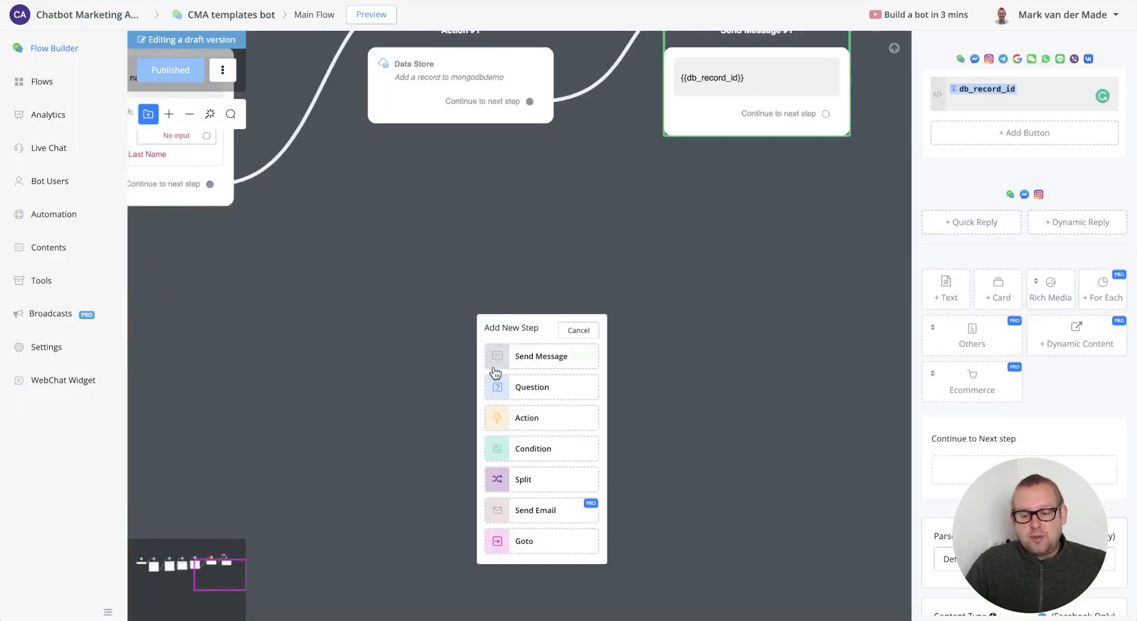
click(521, 421)
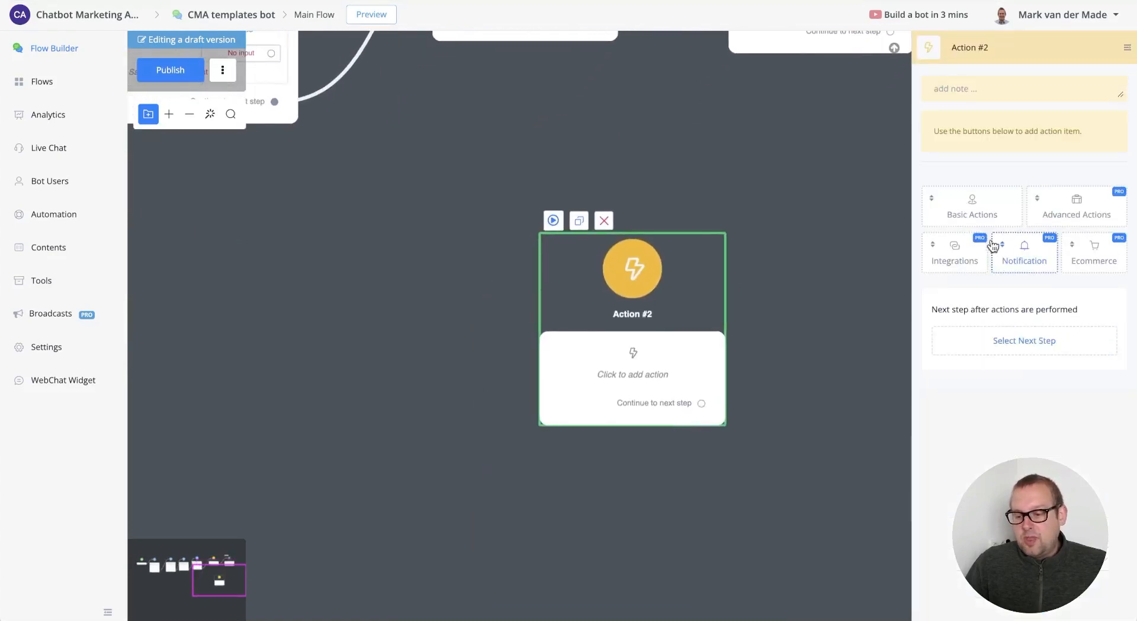
click(972, 259)
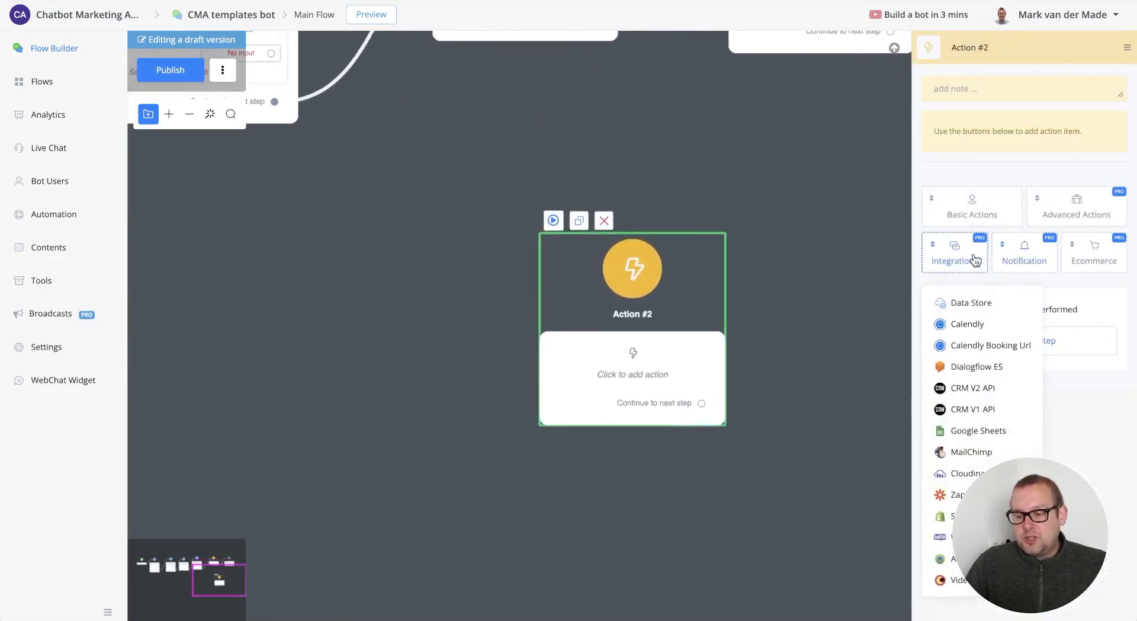
click(972, 304)
click(969, 161)
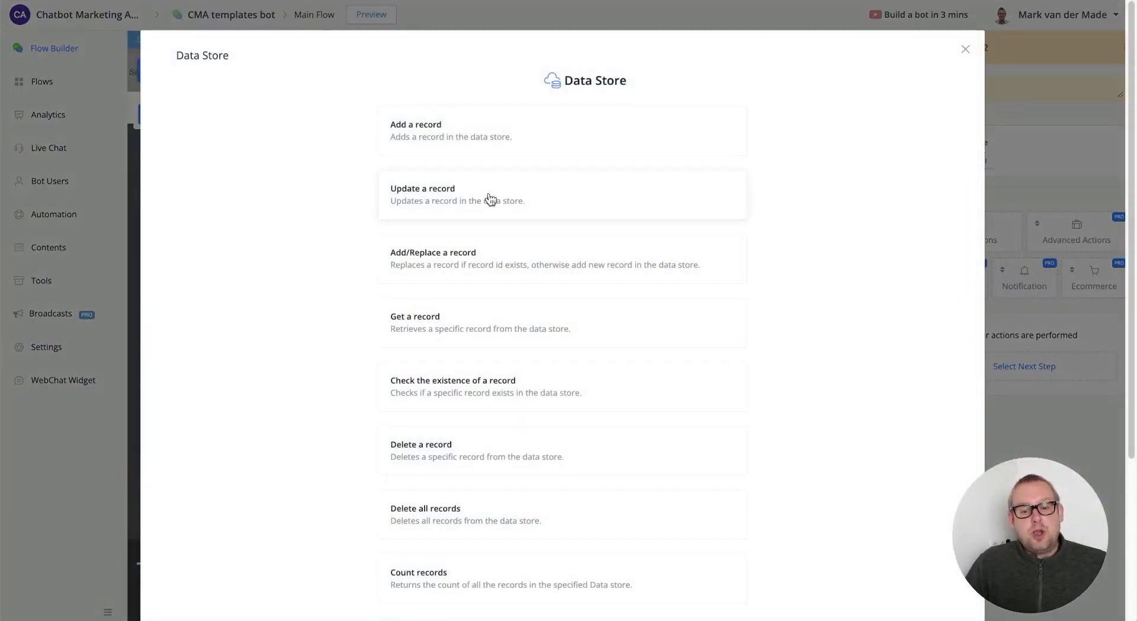
click(490, 198)
click(429, 155)
click(391, 183)
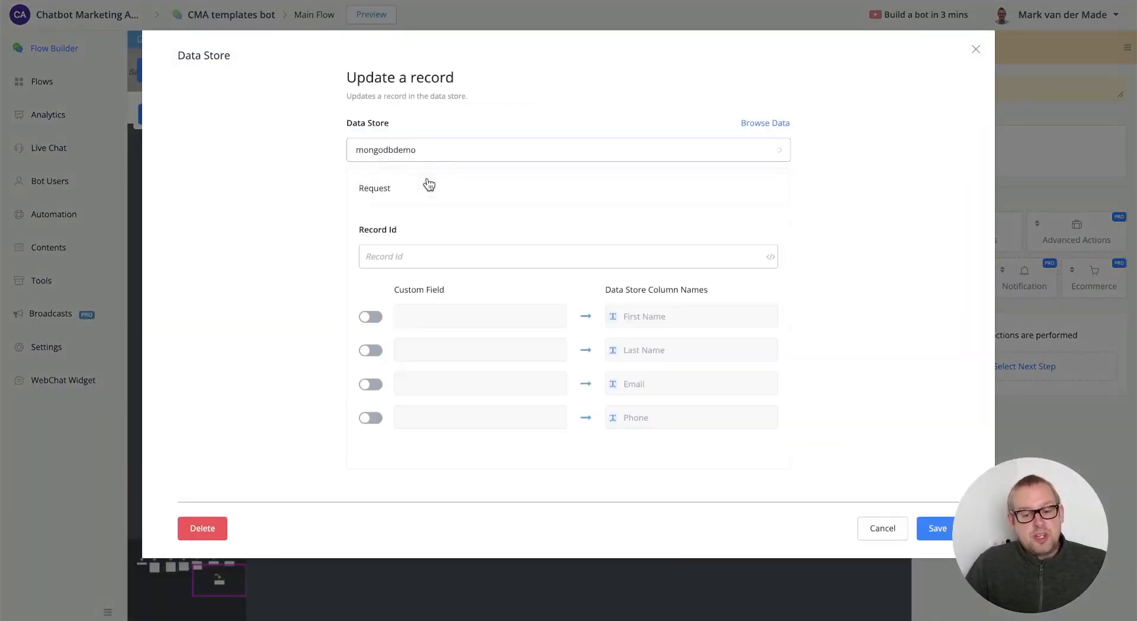
- Set Record Id to {{db_record_id}}, enable Email with a new address, and save
click(436, 255)
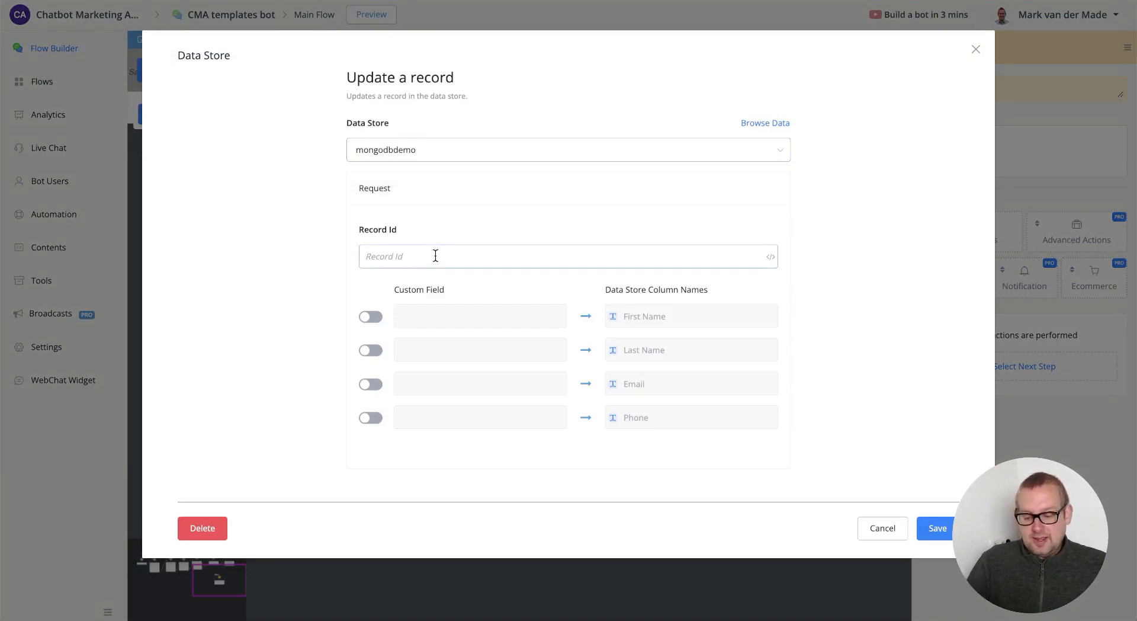
text({{)
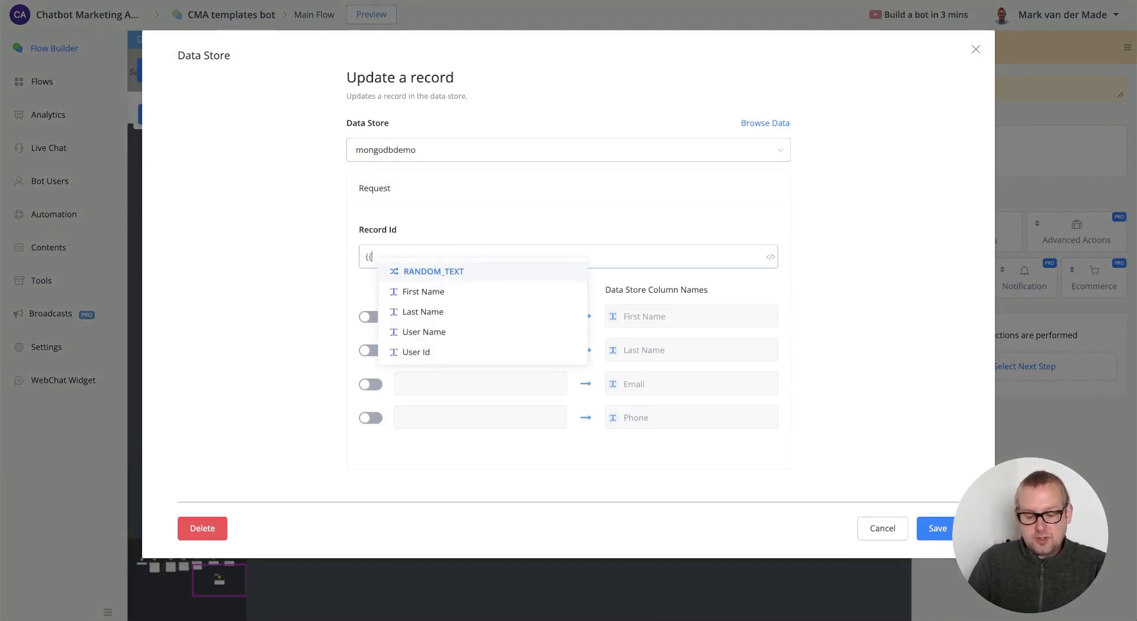
text(d)
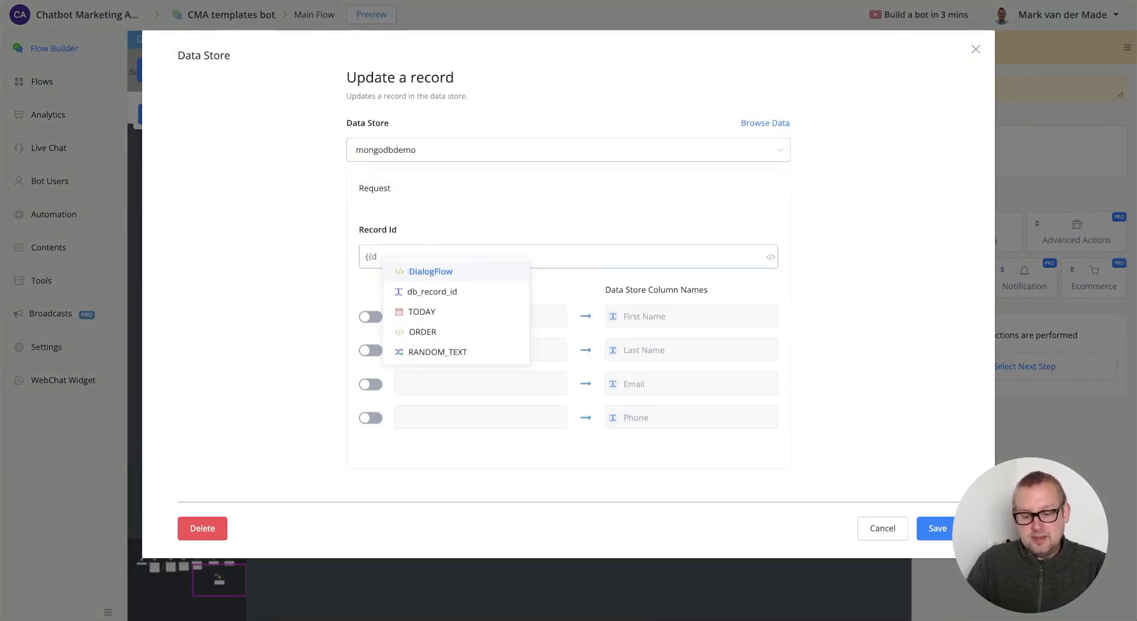
text(b)
key(Return)
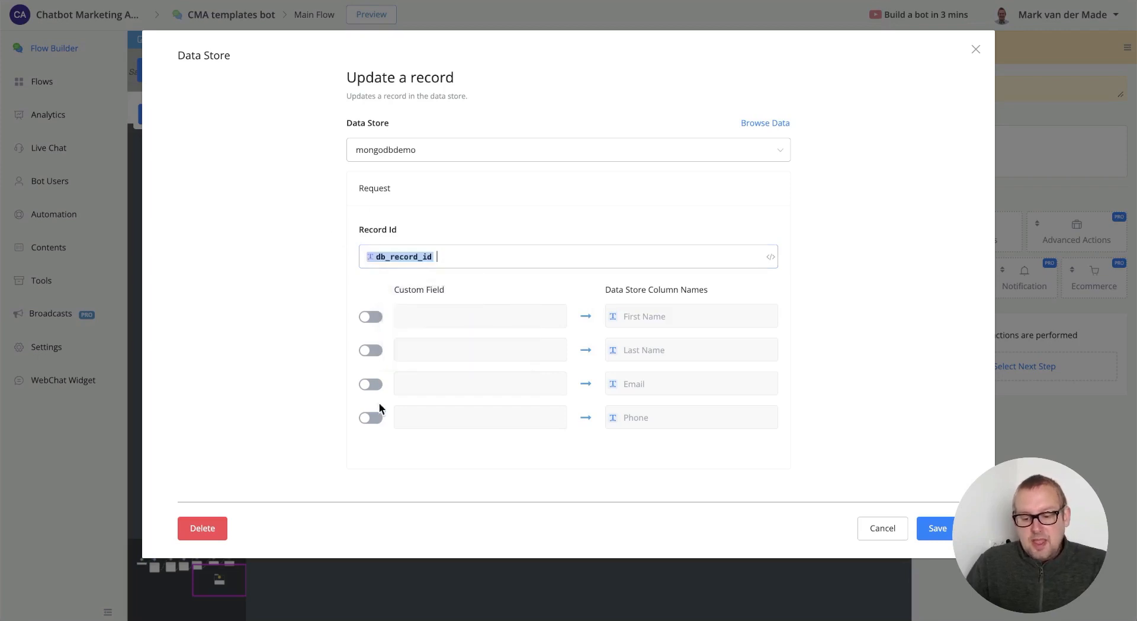
click(373, 385)
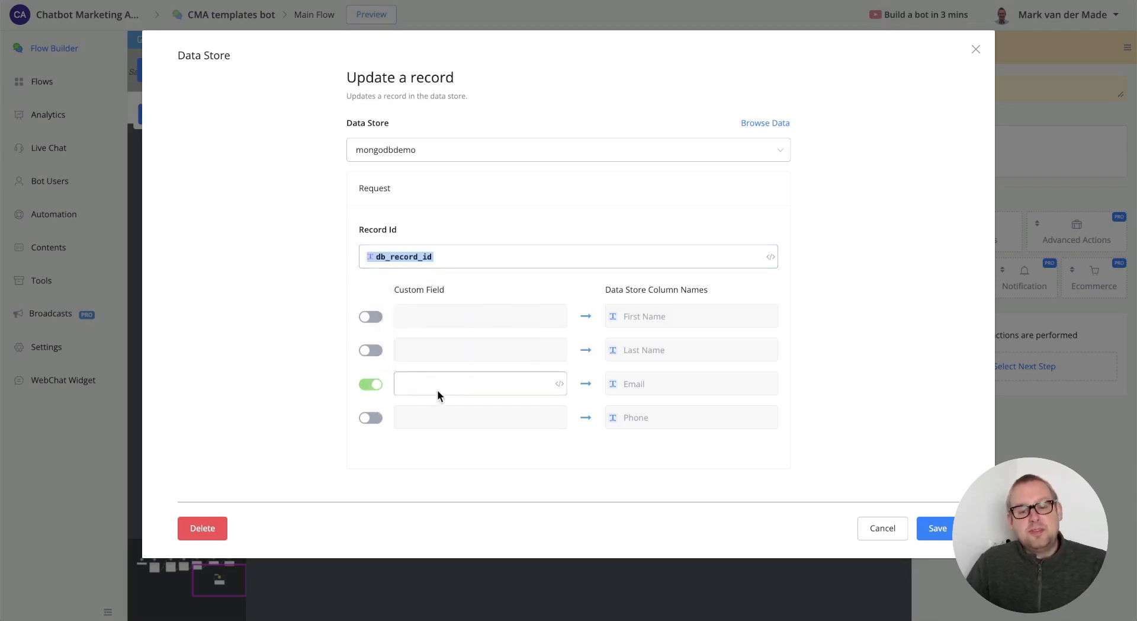
click(439, 386)
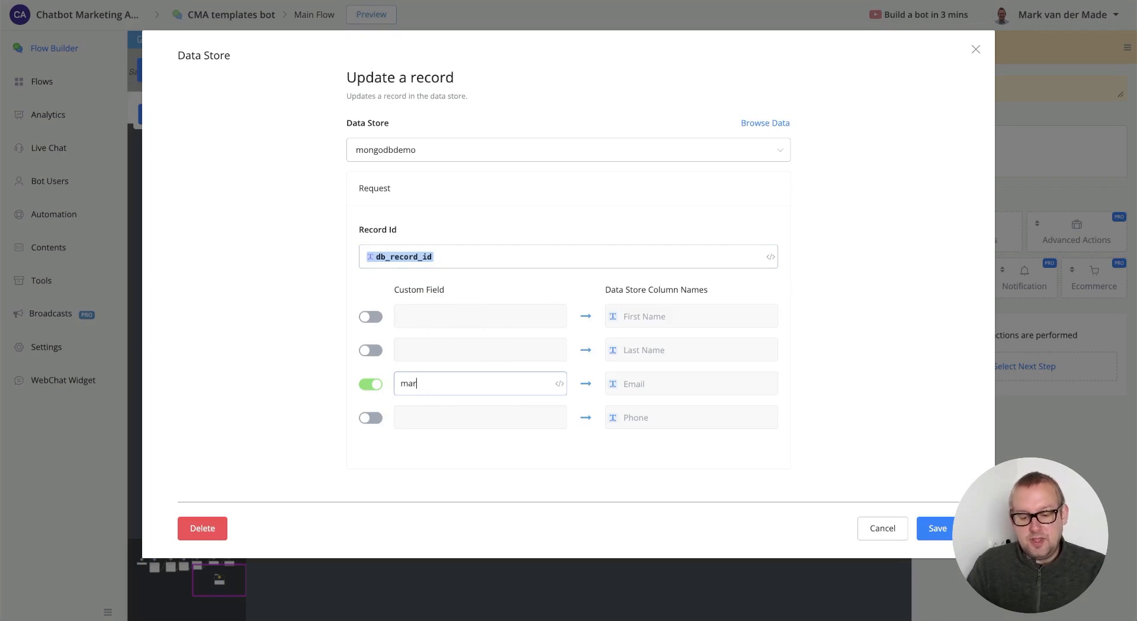
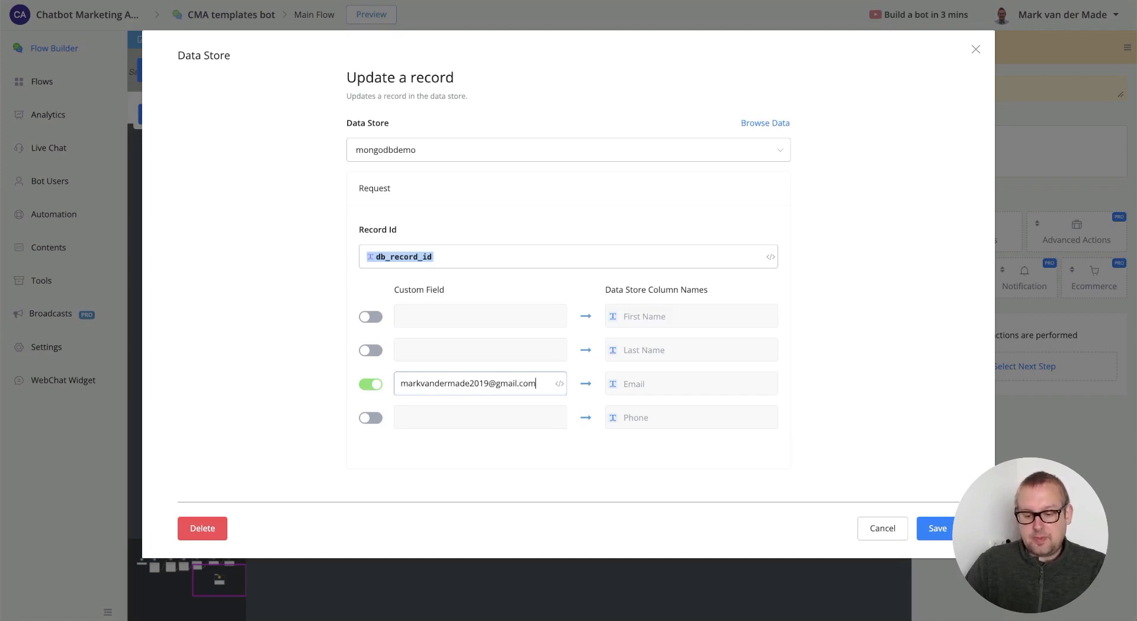
click(936, 529)
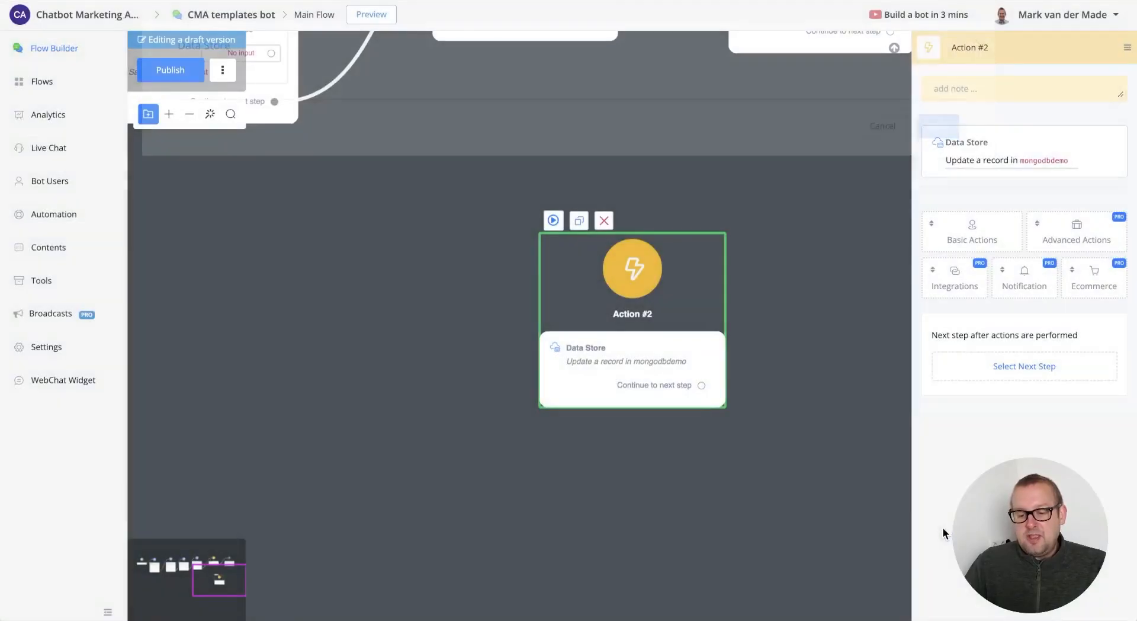
- Add a Send Message step replying 'updated' after Action #2, then preview from Action #2
drag(733, 434, 517, 525)
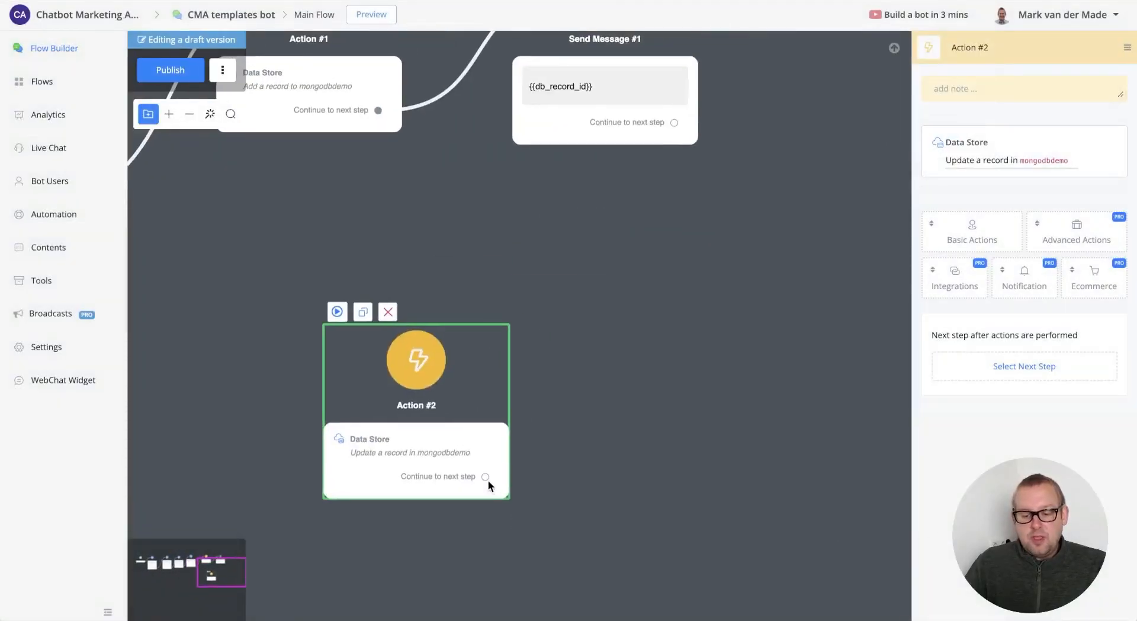
drag(488, 479, 589, 410)
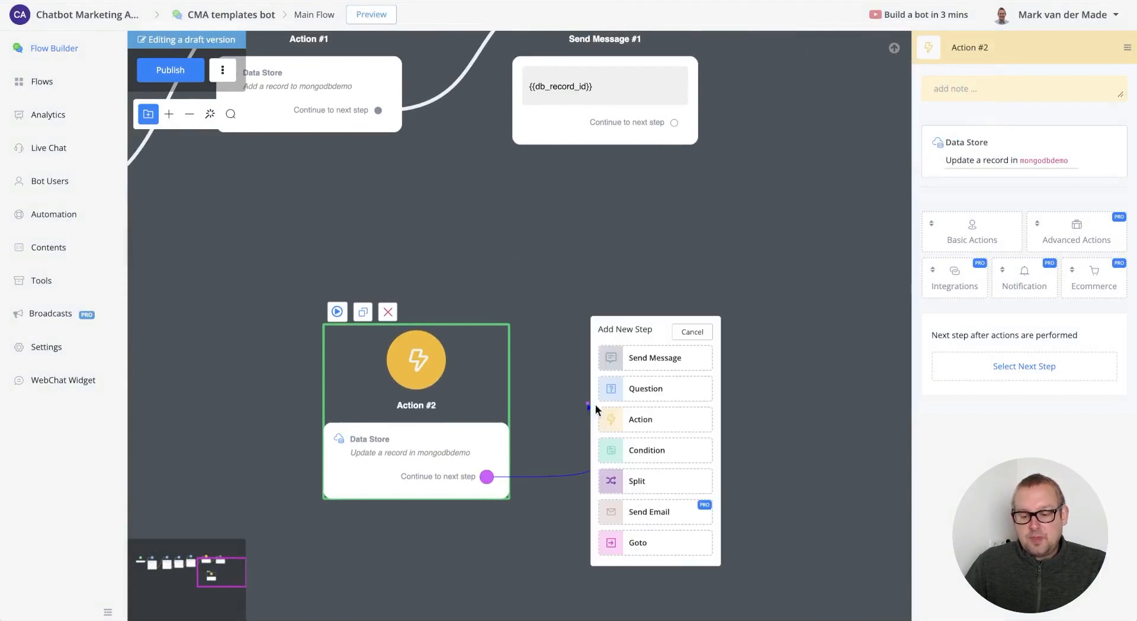
click(645, 354)
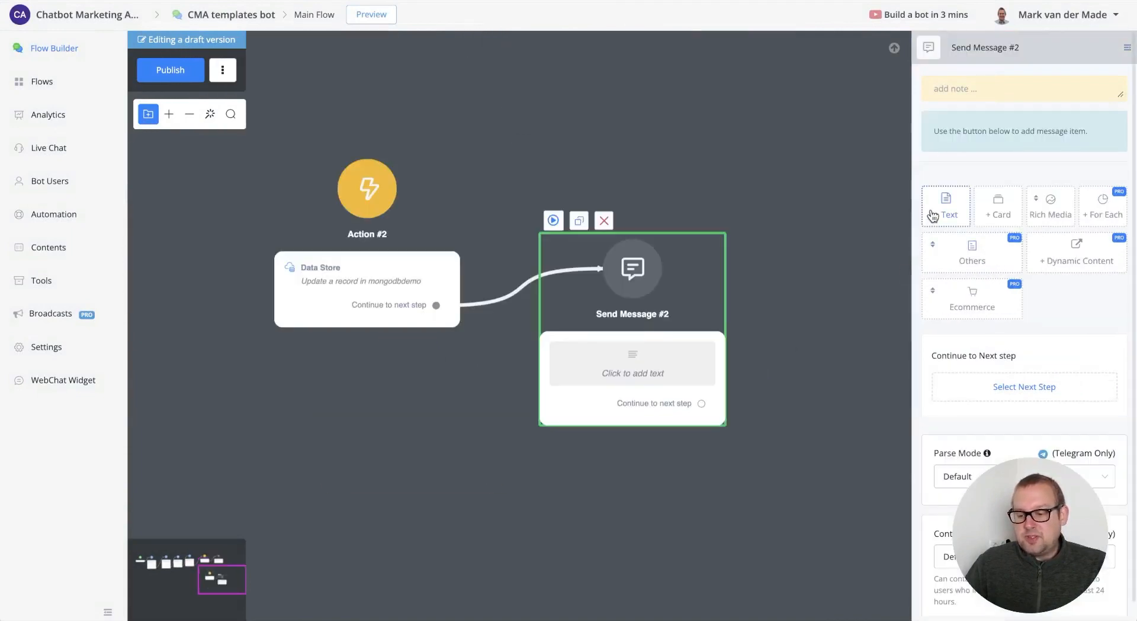
click(1007, 97)
text(updated)
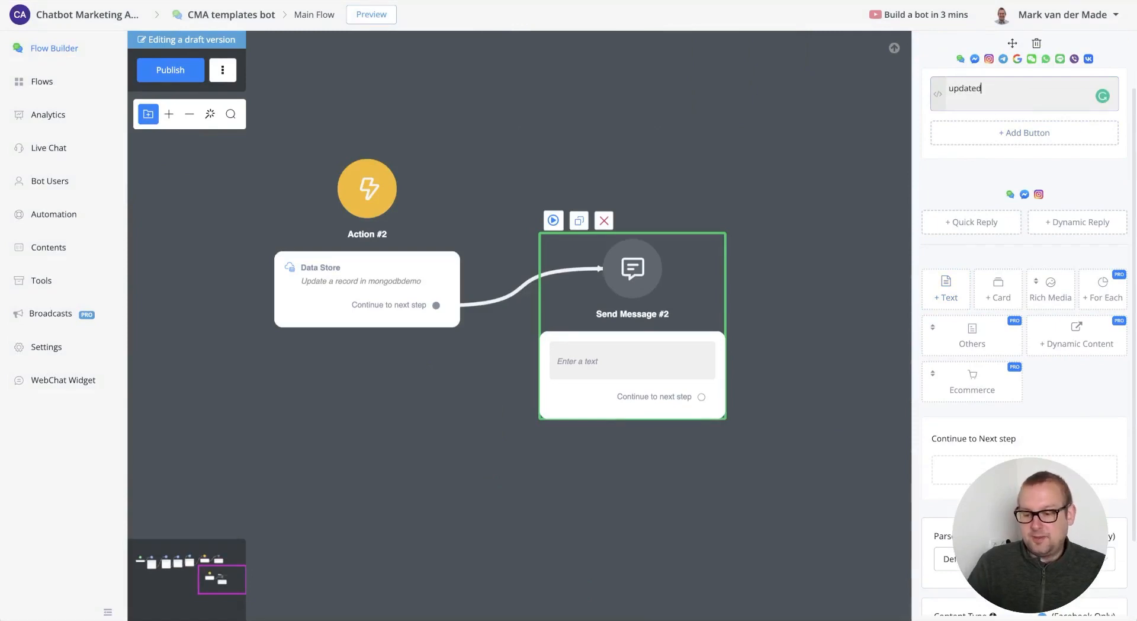
click(554, 89)
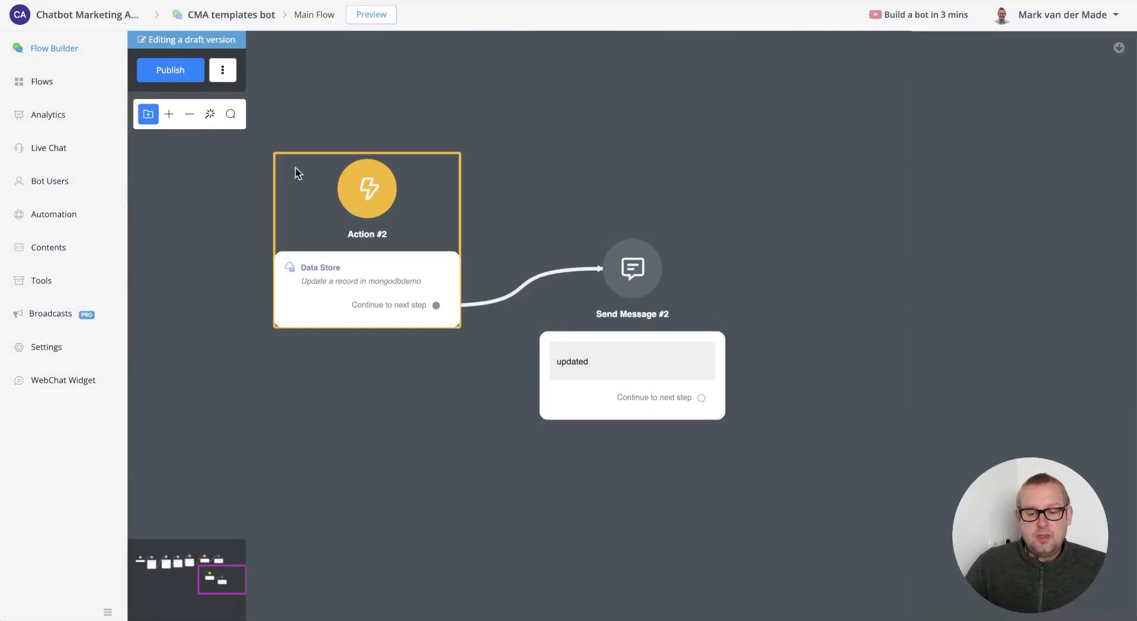
click(312, 181)
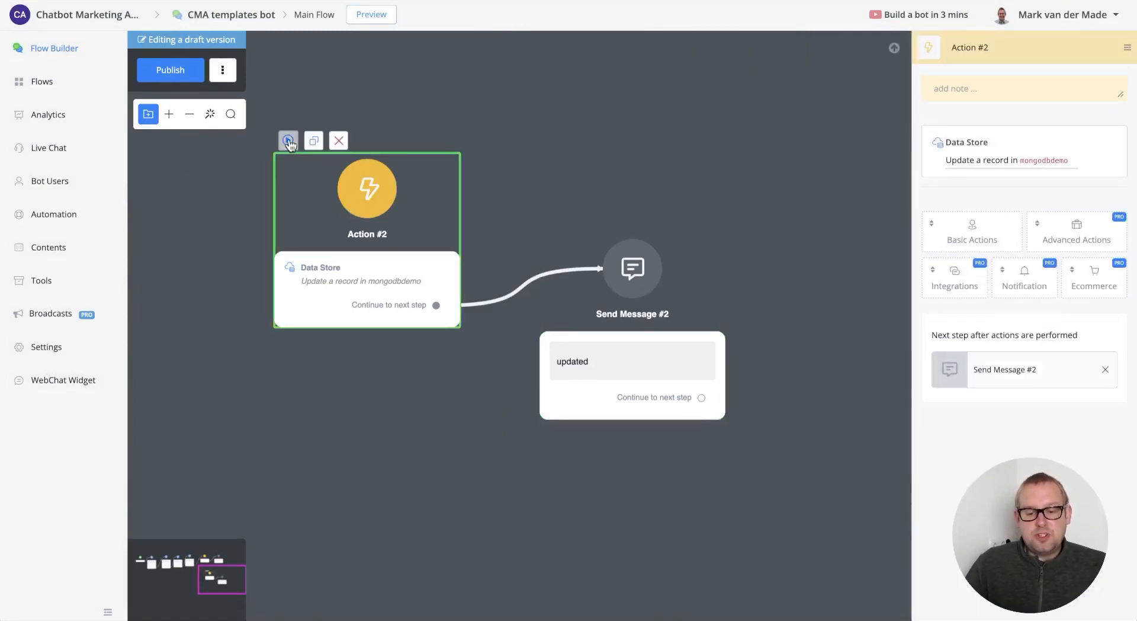
click(288, 141)
- Run the popup preview, then reload Atlas and check the second document's new Email value
click(558, 156)
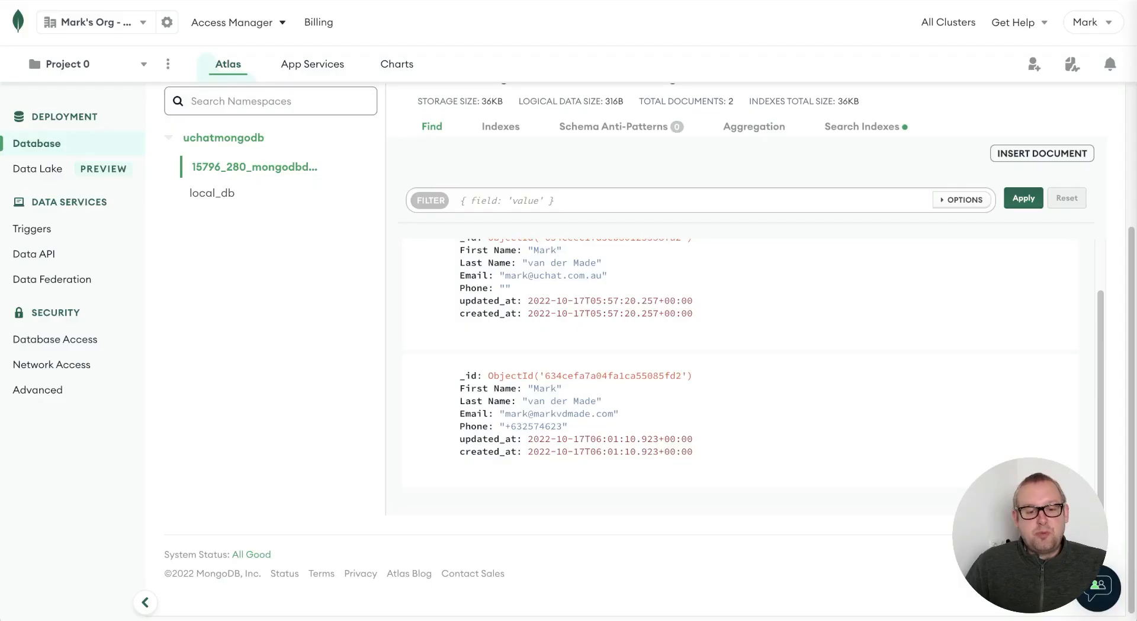
click(64, 0)
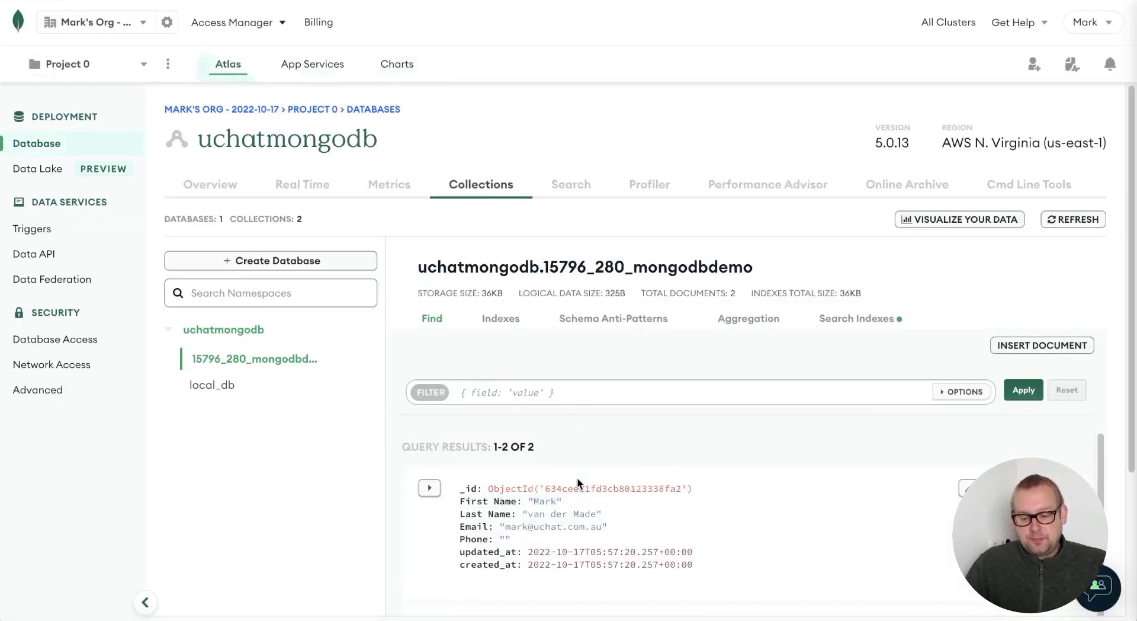
scroll(577, 478, down, 2)
scroll(794, 509, down, 3)
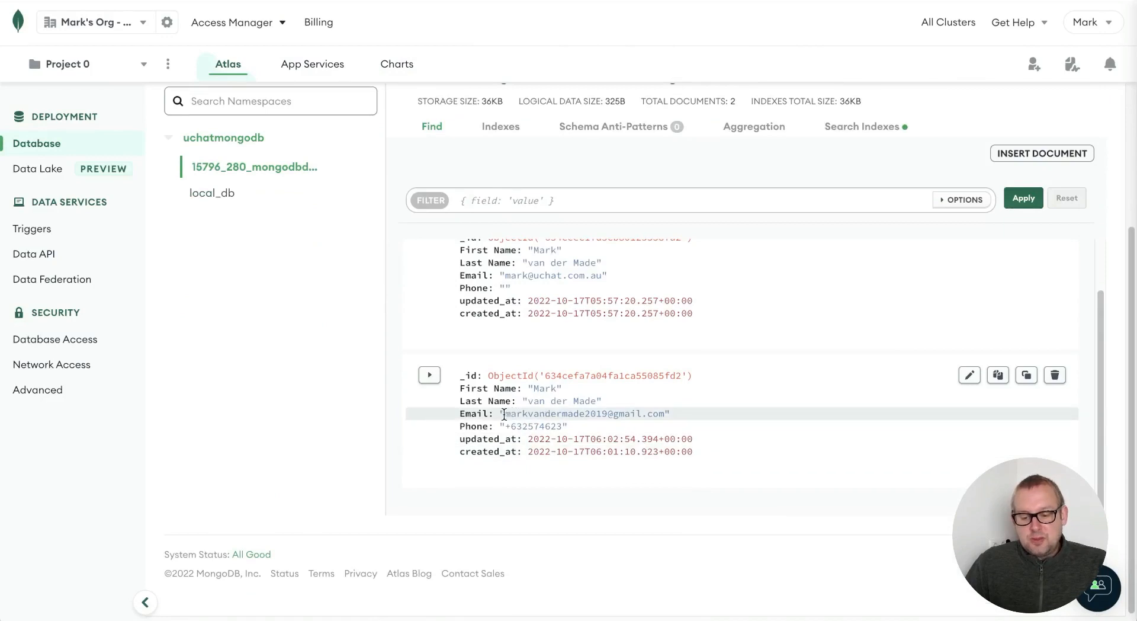
drag(503, 413, 664, 413)
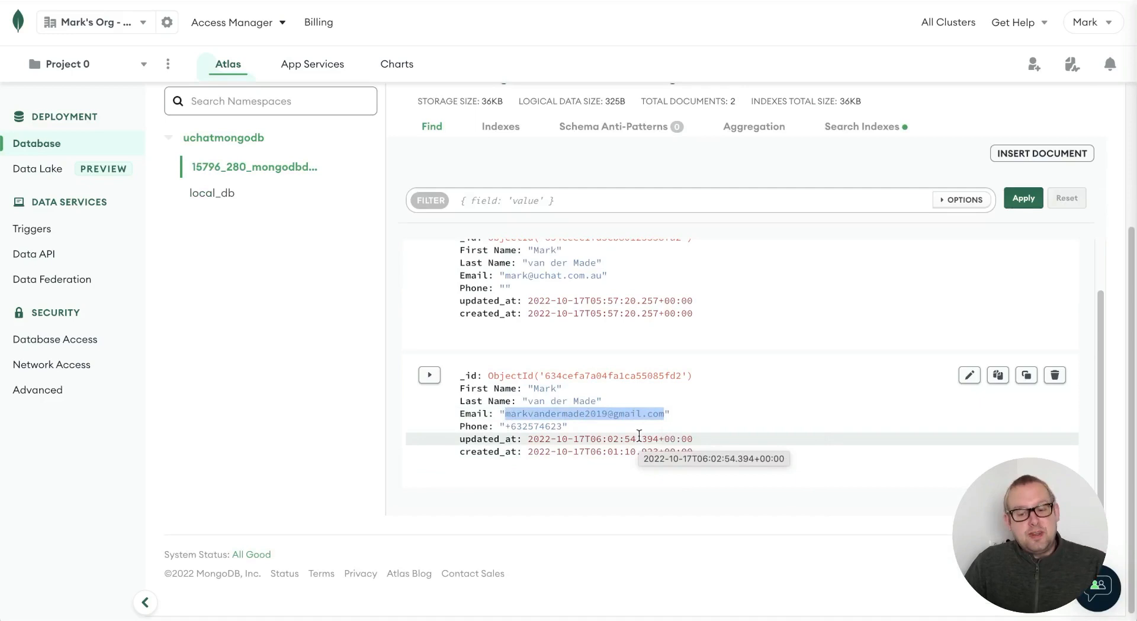
click(698, 424)
click(356, 1)
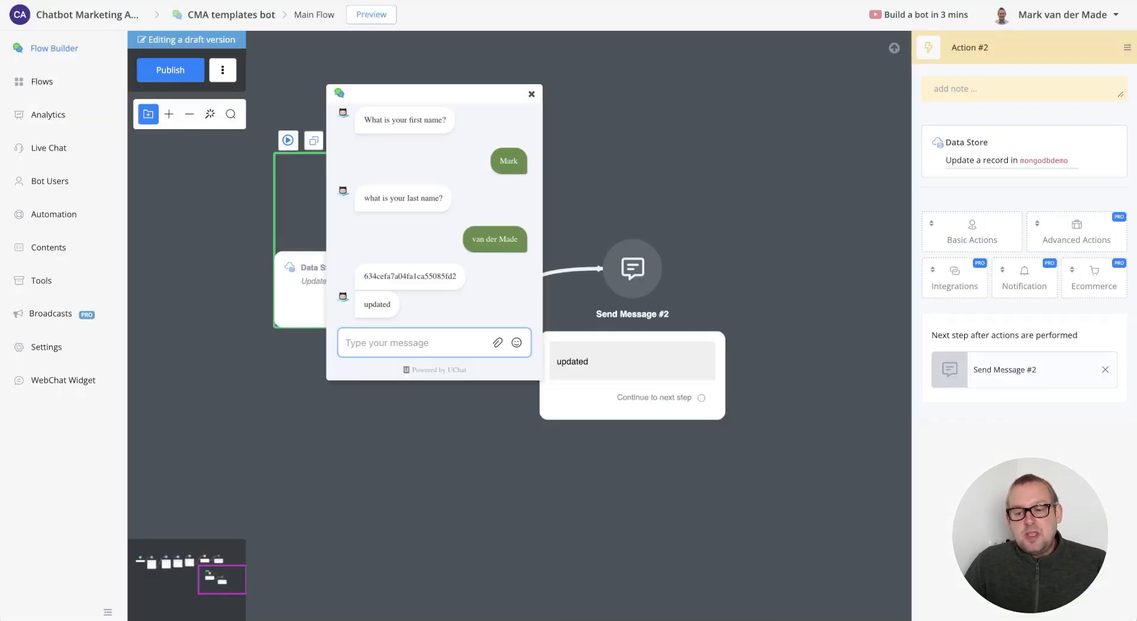
- Close the preview and add Action #3 with a Data Store action, browsing its record operations
click(532, 95)
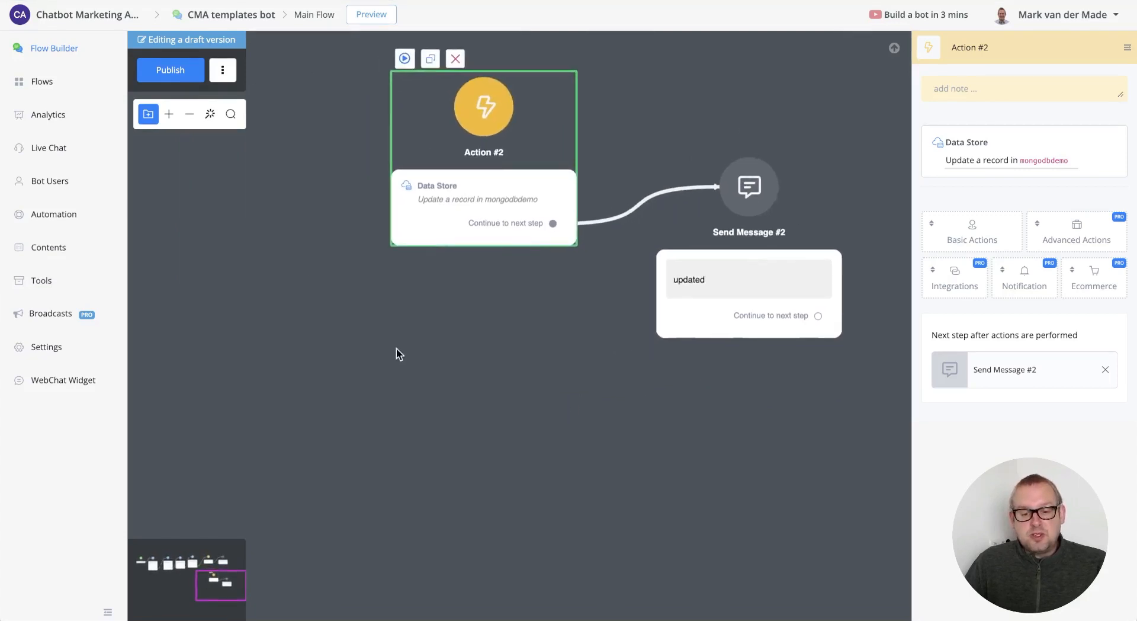
click(409, 344)
click(479, 420)
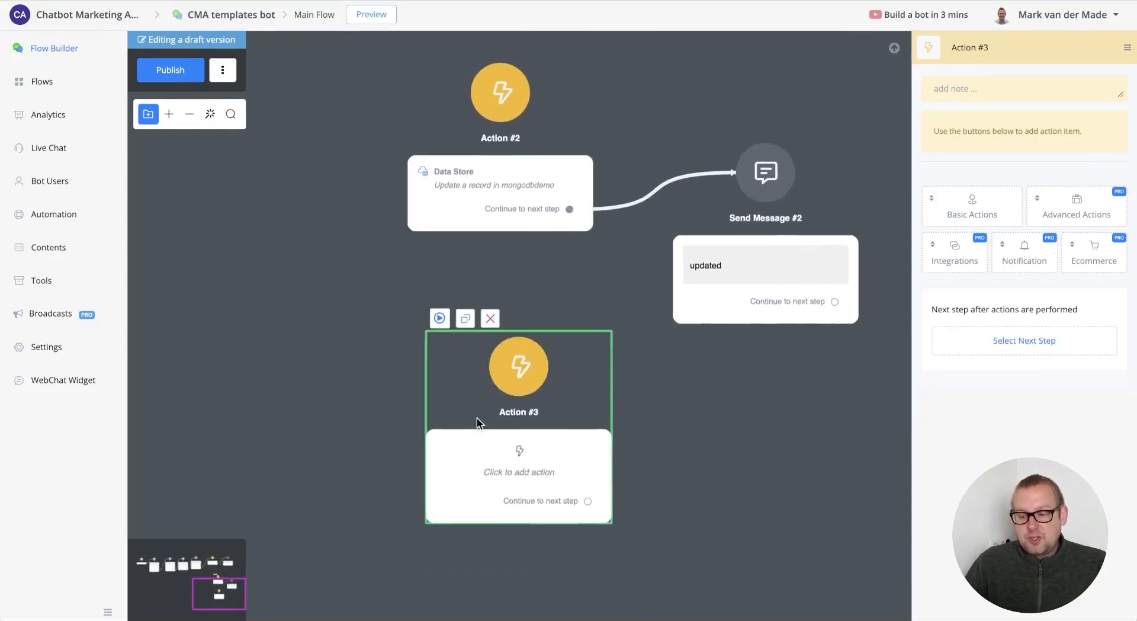
click(967, 257)
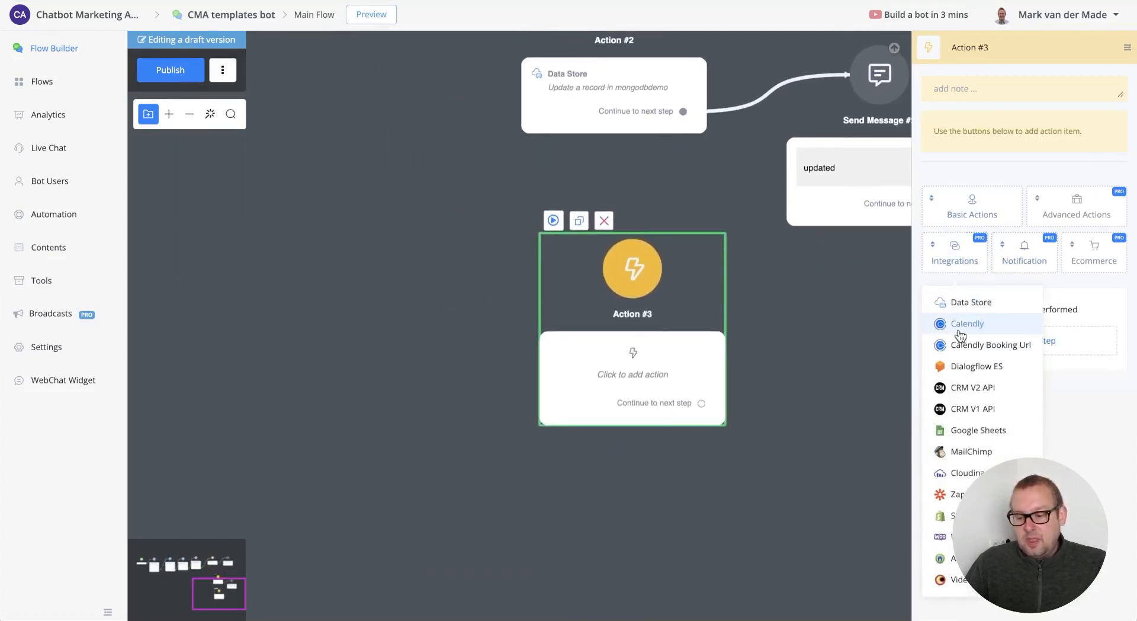
click(971, 301)
click(993, 171)
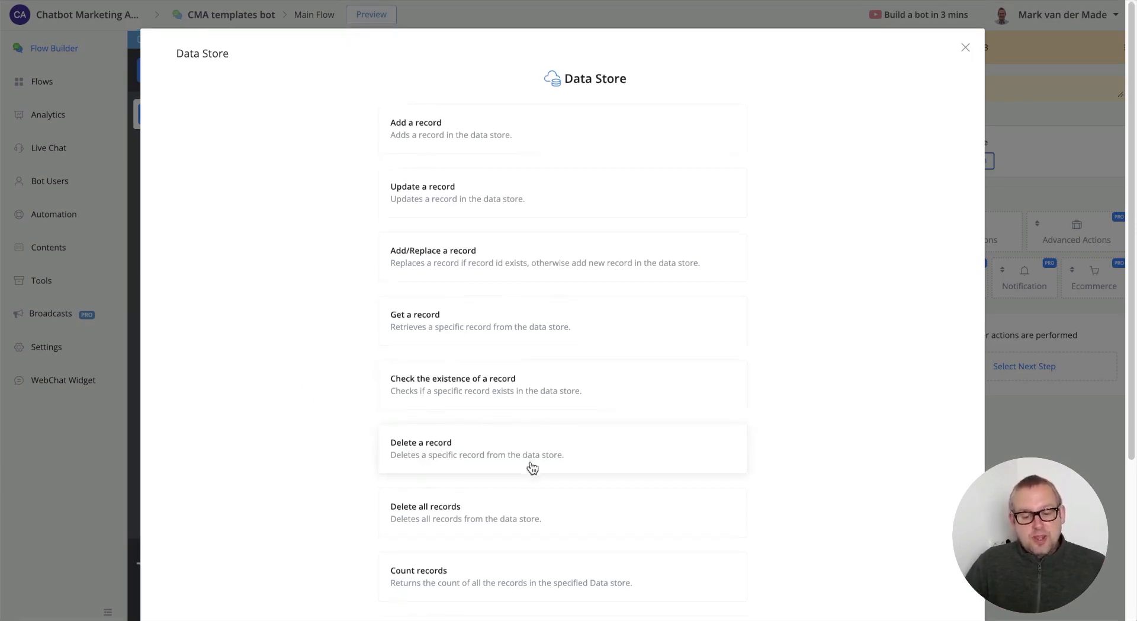
scroll(516, 450, down, 2)
scroll(520, 436, down, 3)
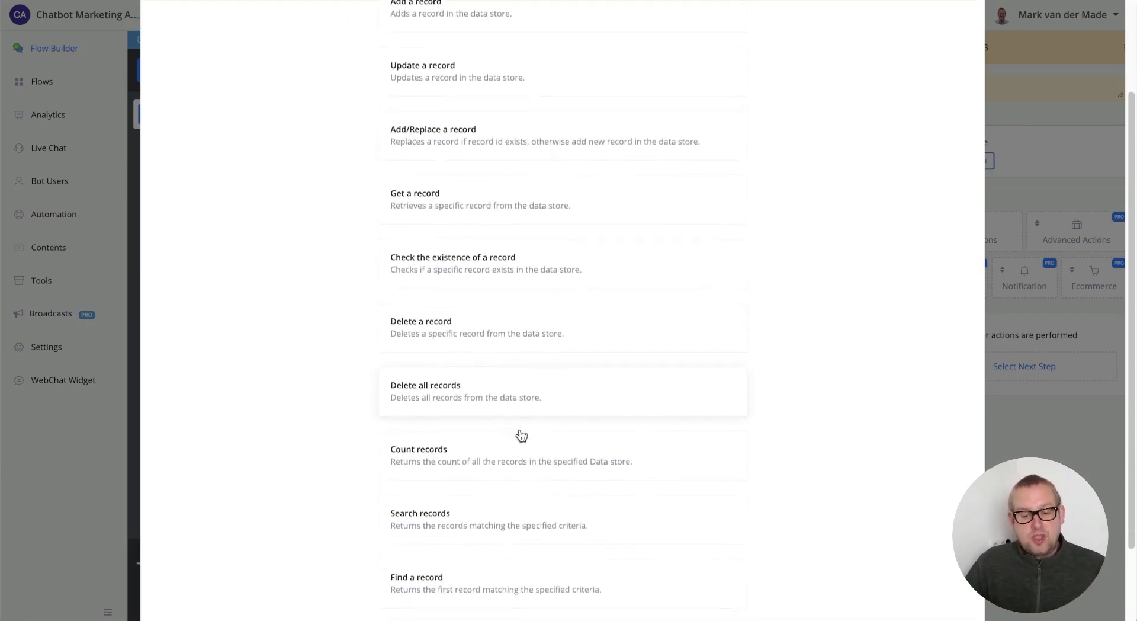